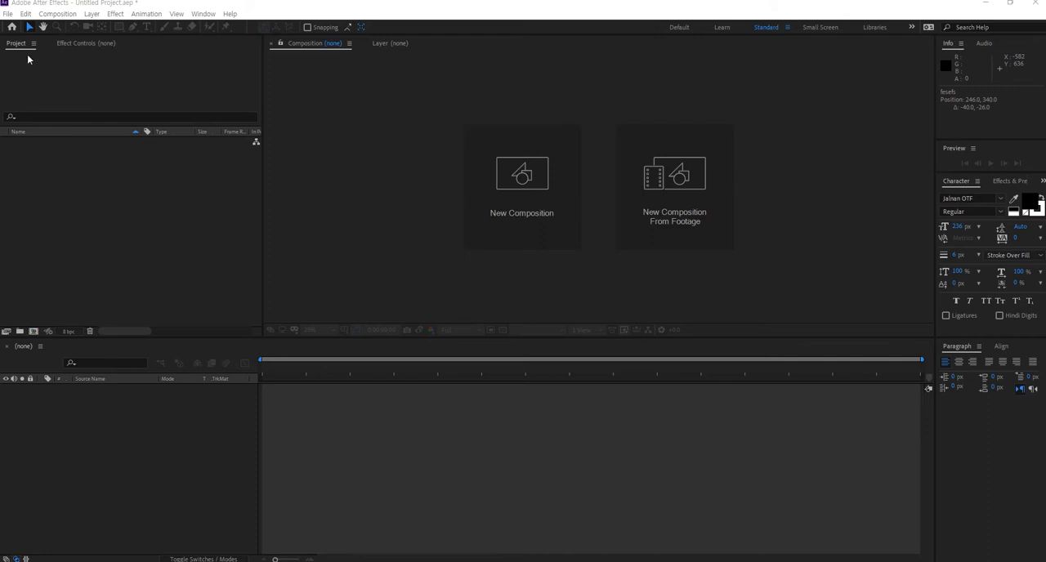
- Import the desert and road images into the project
double_click(52, 144)
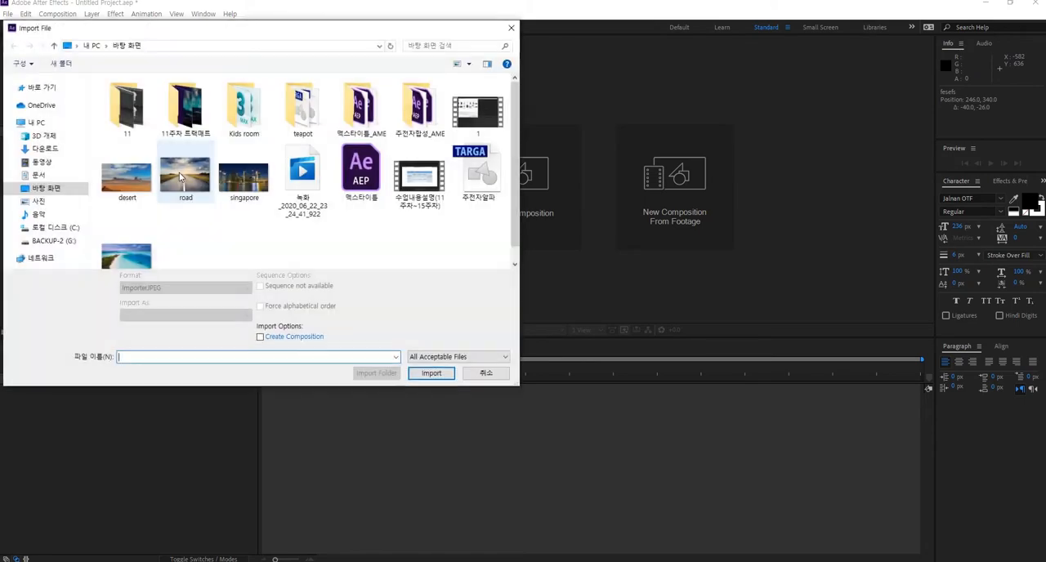
left_click(127, 176)
left_click(186, 176, "ctrl")
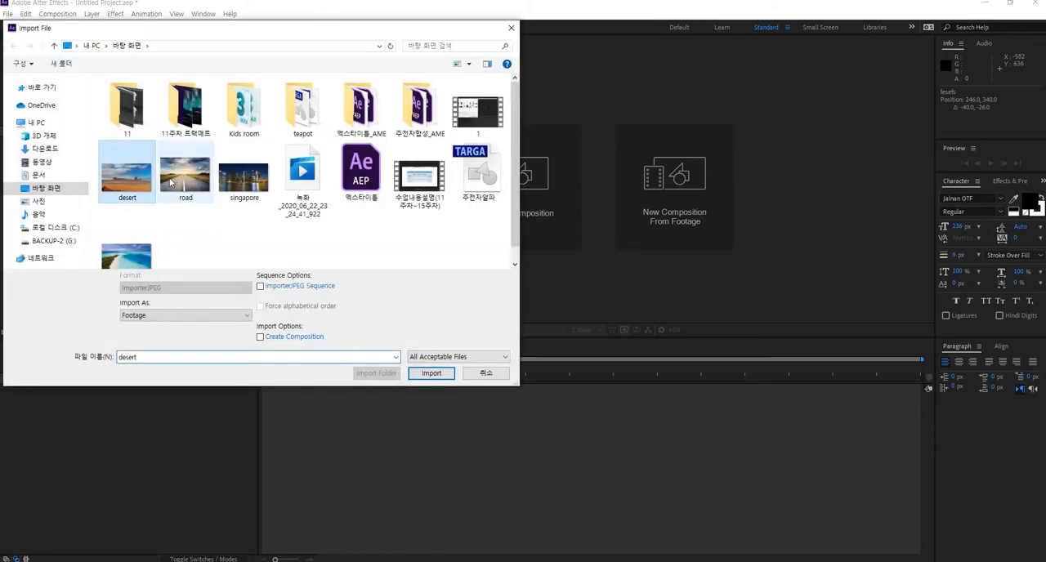
left_click(427, 368)
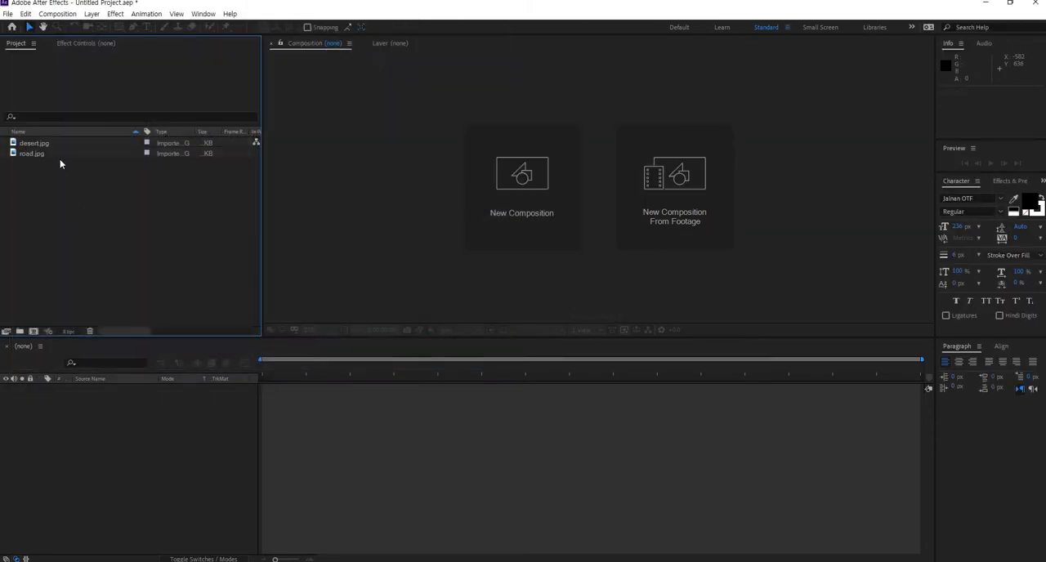
- Create a new composition from road.jpg
left_click(46, 153)
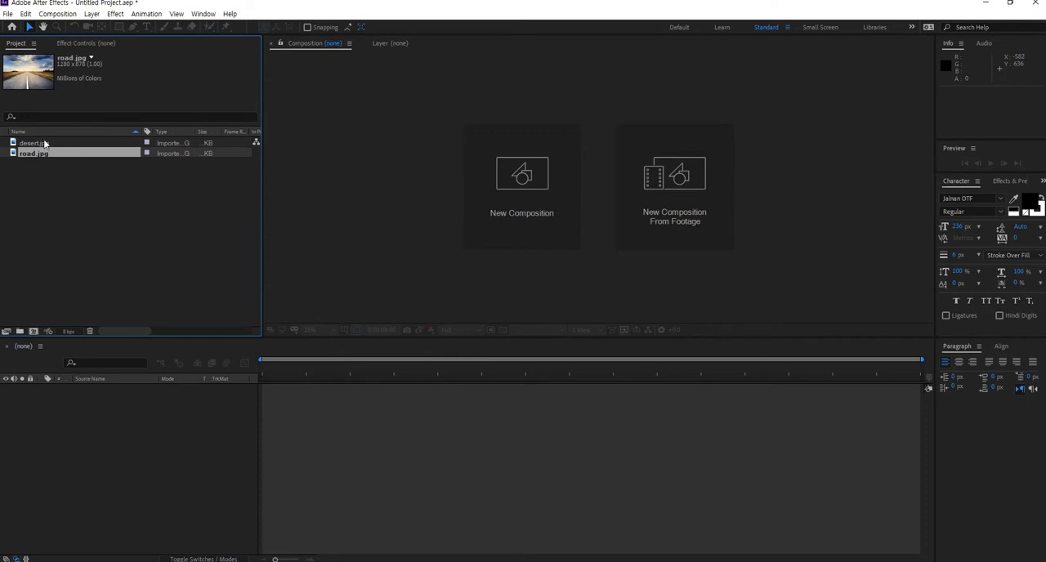
left_click(42, 143)
left_click(42, 155)
left_click_drag(32, 331, 33, 331)
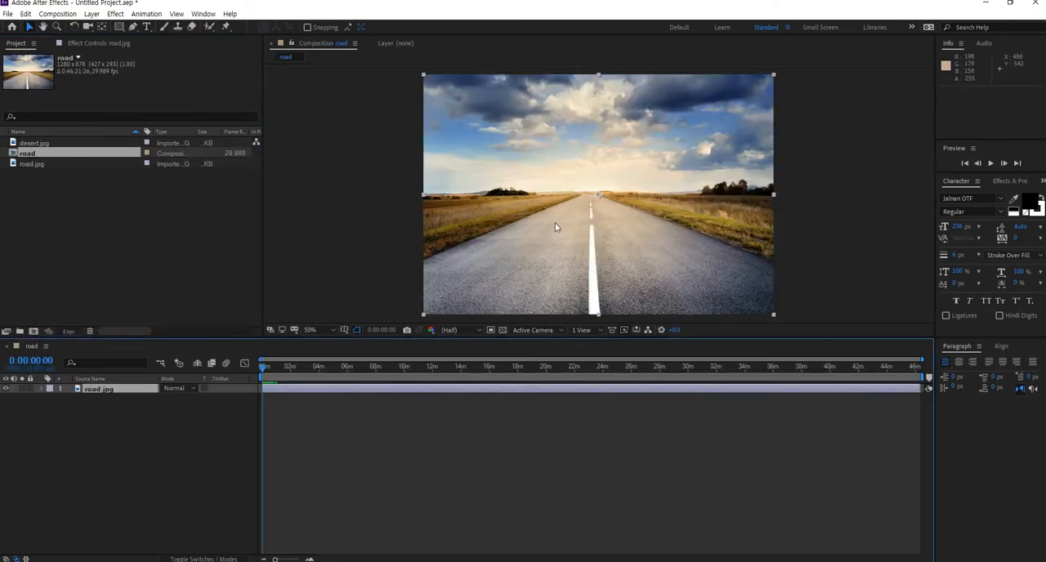
- Add desert.jpg to the road composition as a layer above road.jpg
scroll(564, 250, "down", 2)
scroll(563, 250, "up", 2)
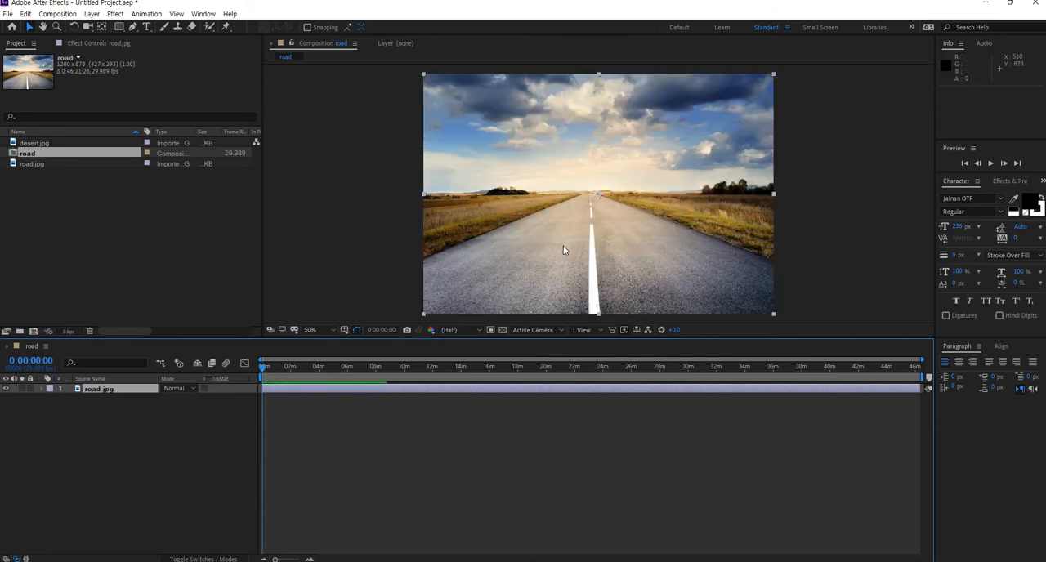
left_click(170, 432)
left_click(92, 390)
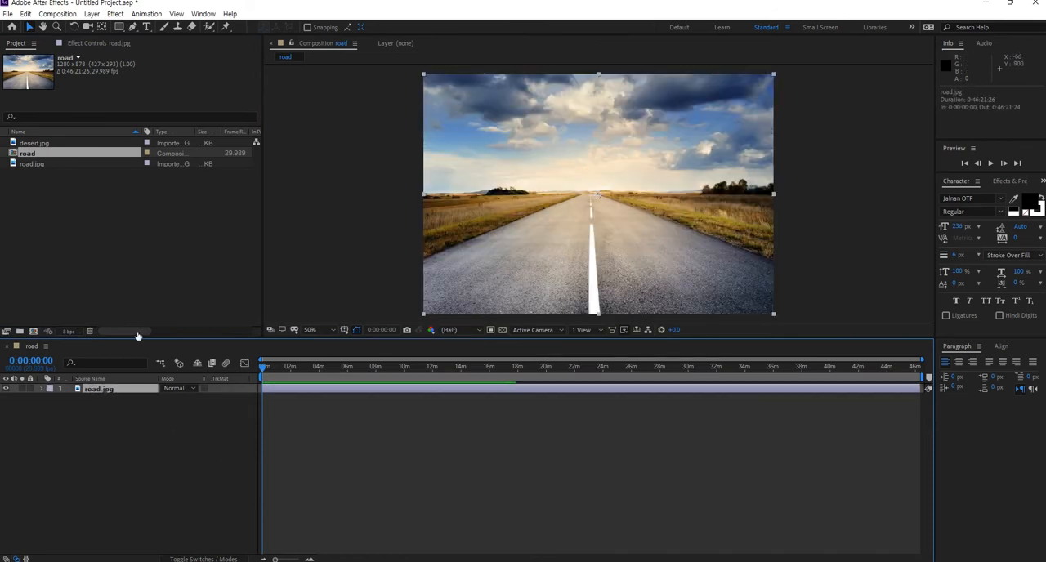
left_click_drag(38, 144, 100, 385)
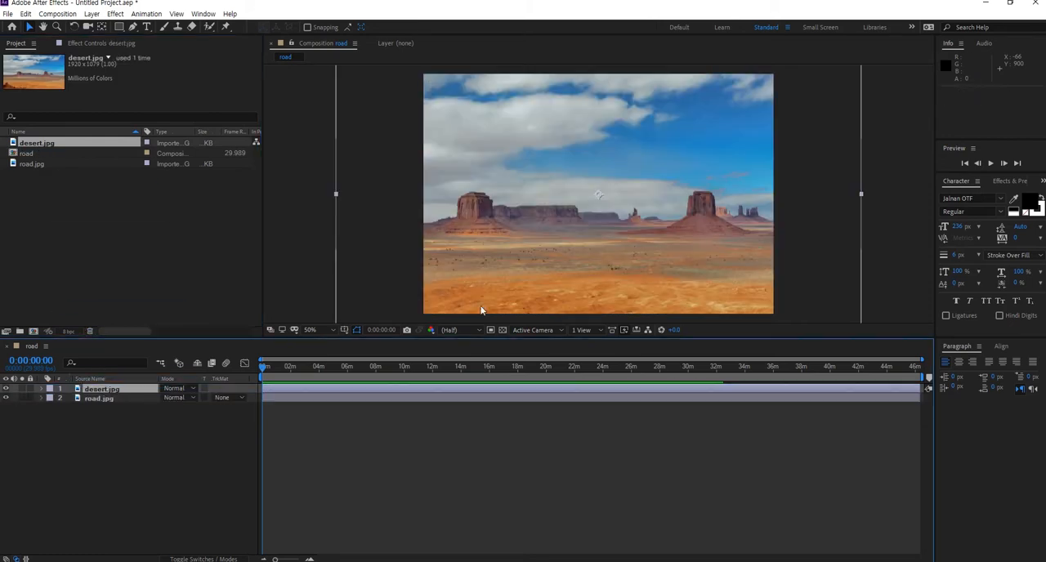
- Scale the desert layer to about 91% so it covers the composition frame
scroll(621, 238, "down", 2)
scroll(621, 236, "down", 2)
left_click_drag(533, 234, 539, 226)
scroll(606, 210, "up", 2)
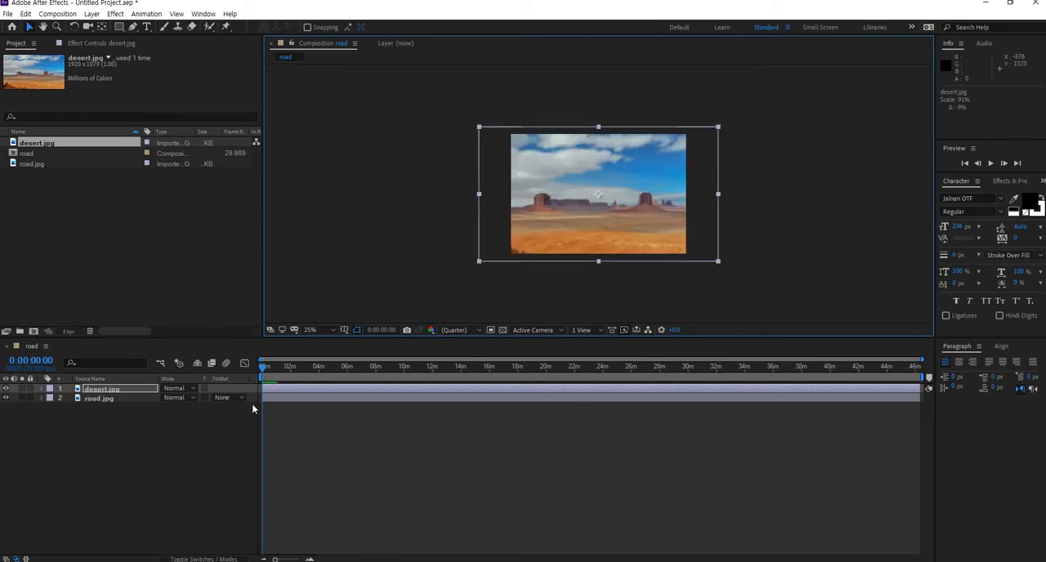
- Create a text layer reading "after" over the desert image with the Type tool
left_click(206, 417)
left_click(147, 26)
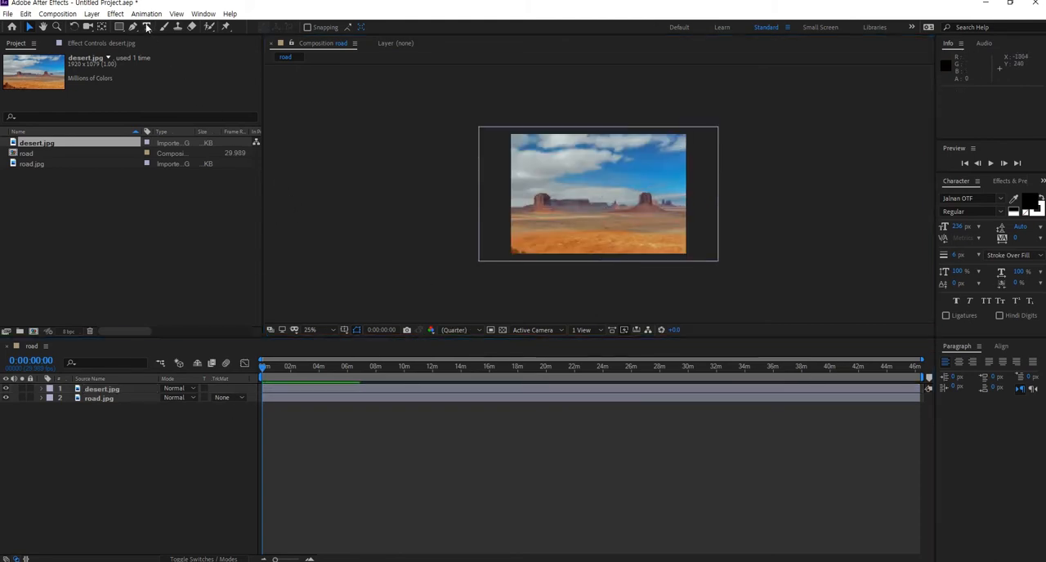
left_click(549, 199)
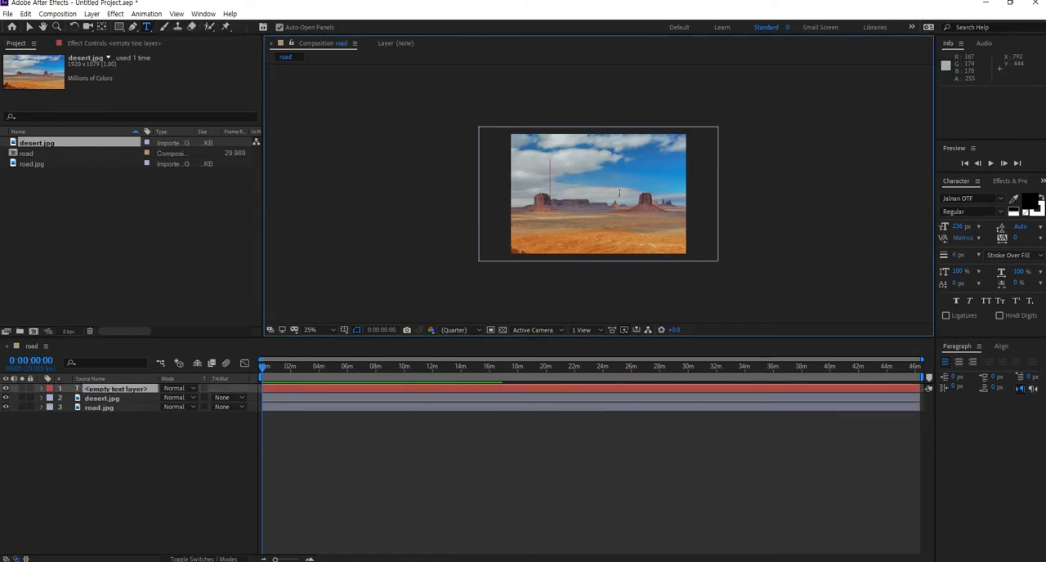
type("after")
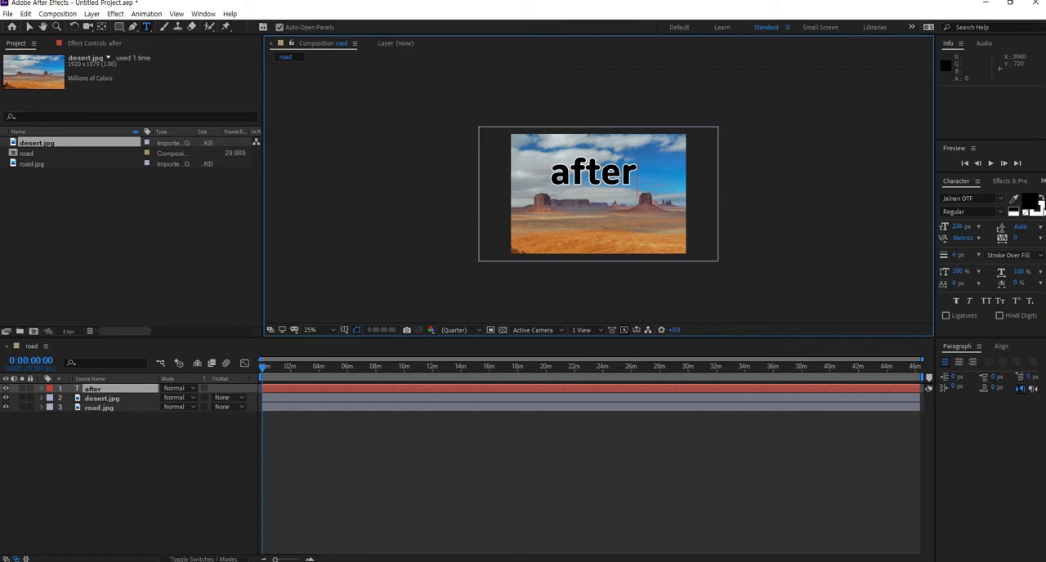
- Make the "after" text white and move it slightly down over the mesas
left_click(1028, 214)
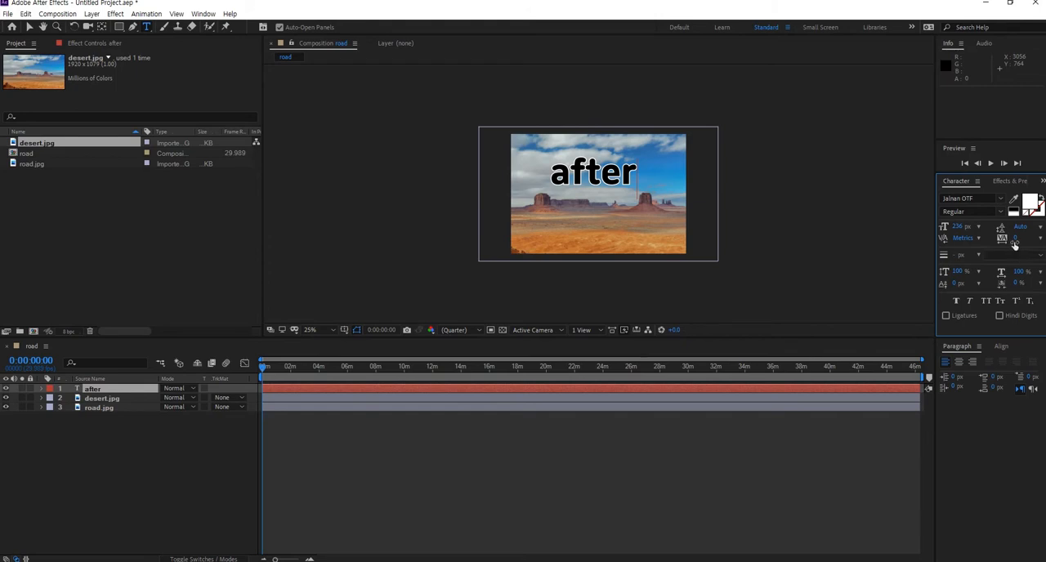
left_click(29, 26)
left_click_drag(605, 183, 609, 192)
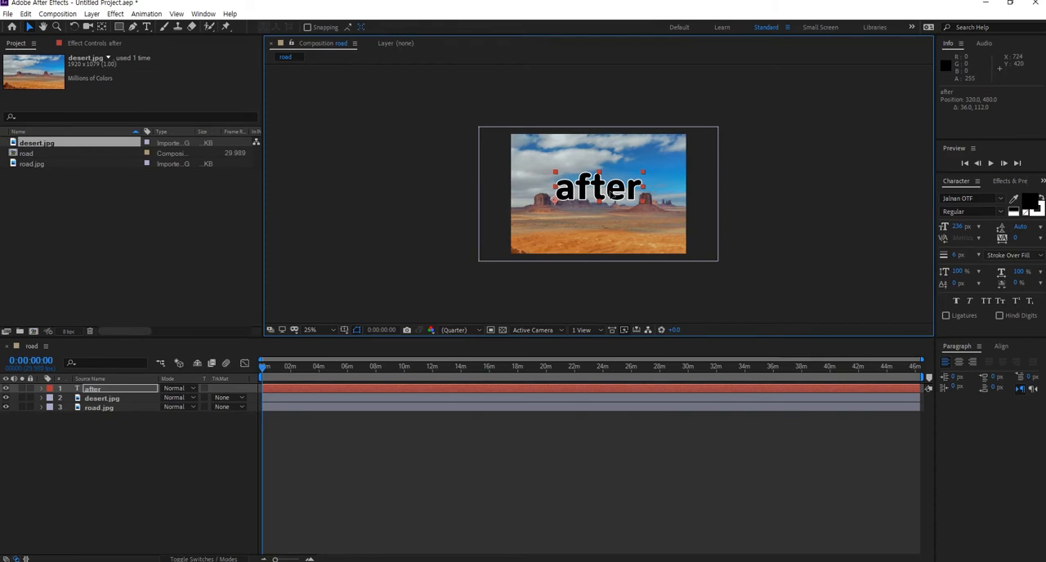
left_click(1027, 213)
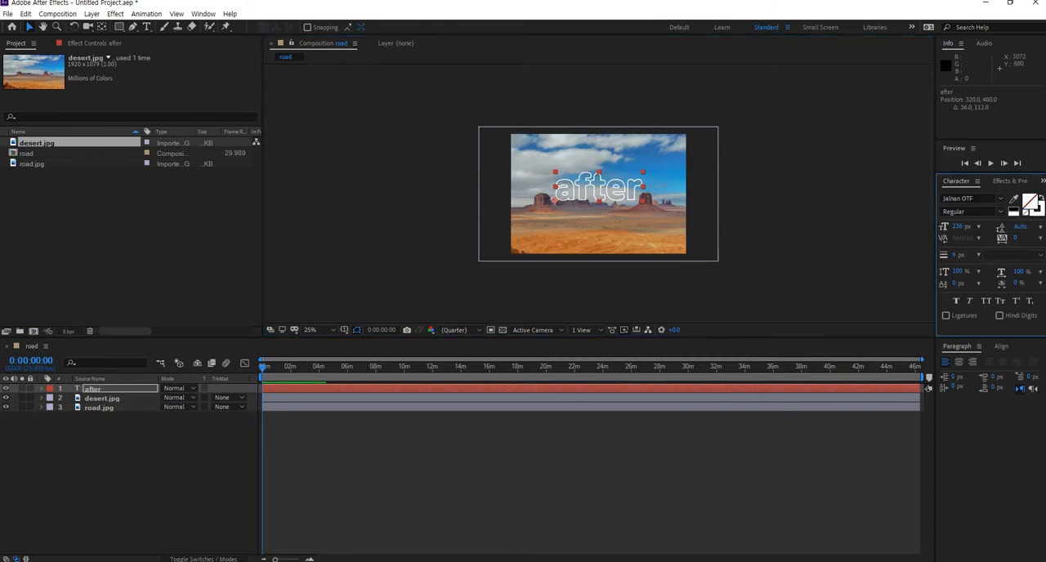
key("ctrl+z")
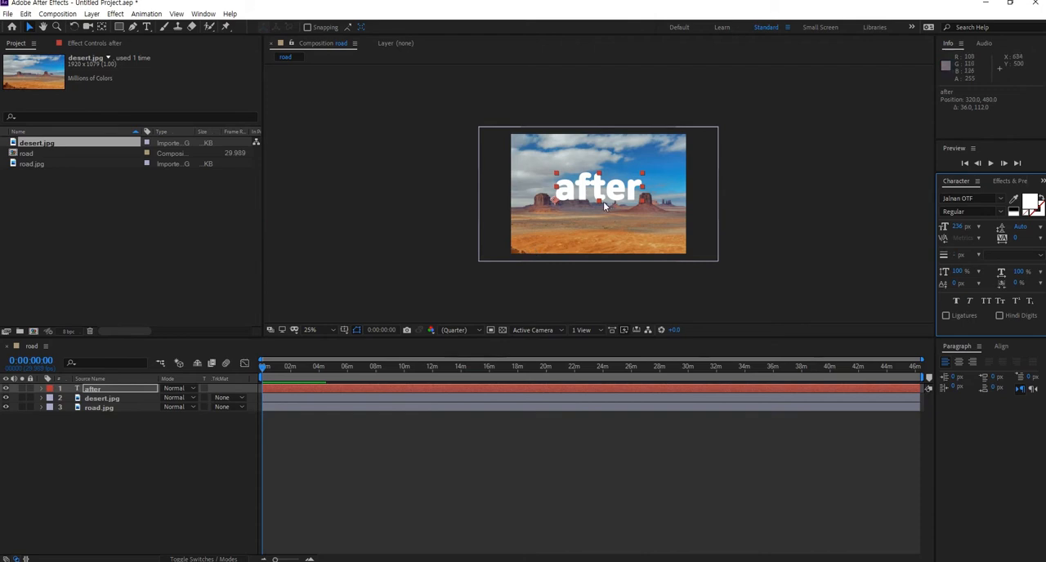
- Move the "after" text slightly higher in the composition
scroll(605, 211, "up", 1)
scroll(605, 211, "down", 2)
left_click_drag(602, 194, 605, 184)
left_click(193, 425)
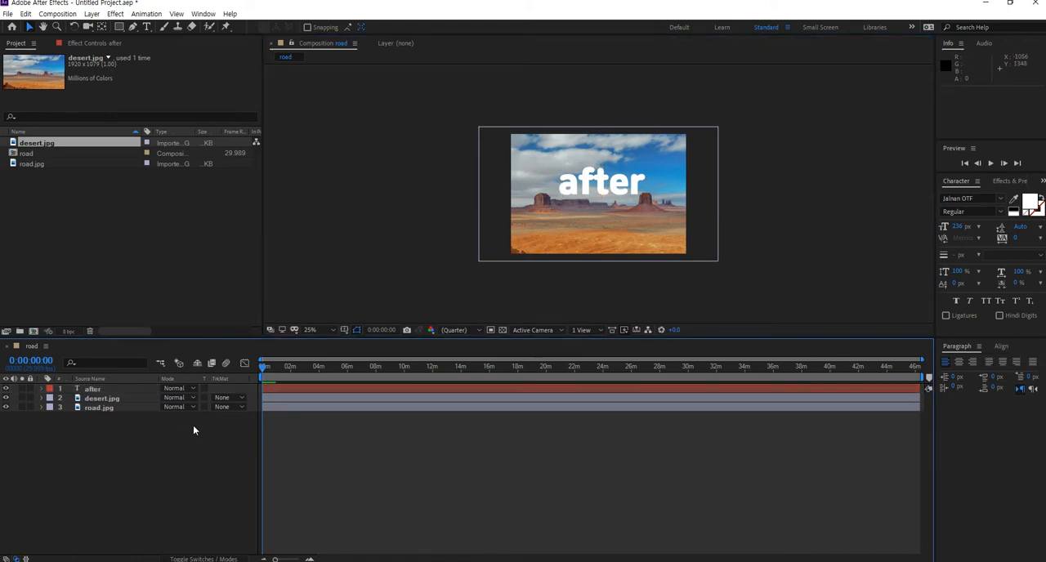
left_click(178, 389)
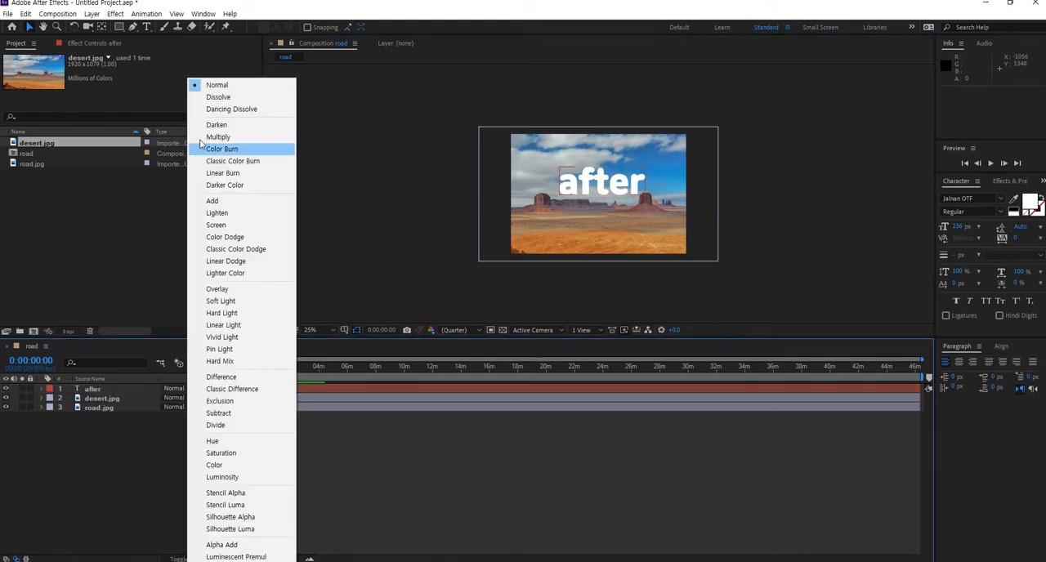
left_click(90, 468)
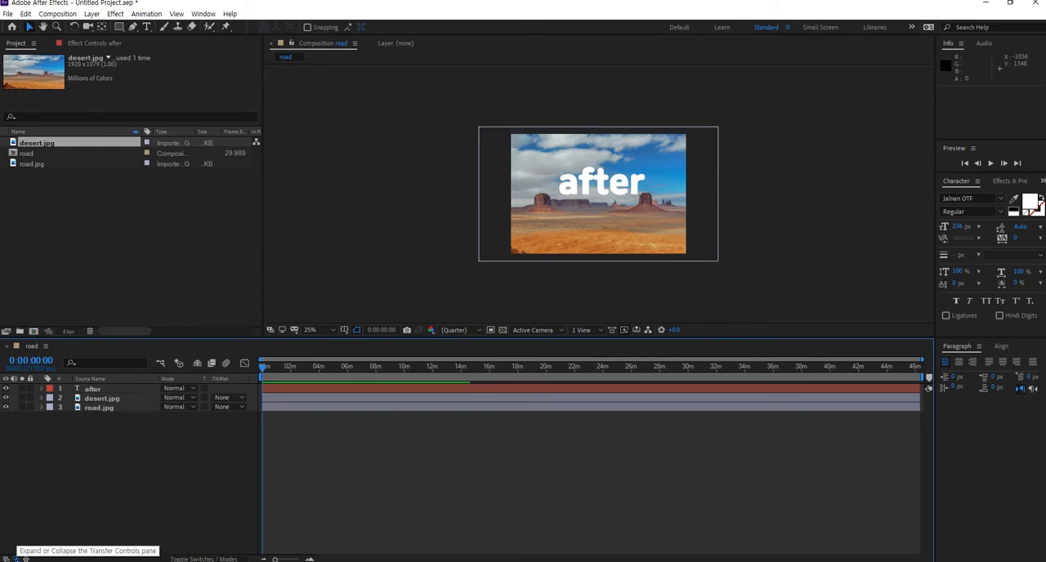
left_click(16, 559)
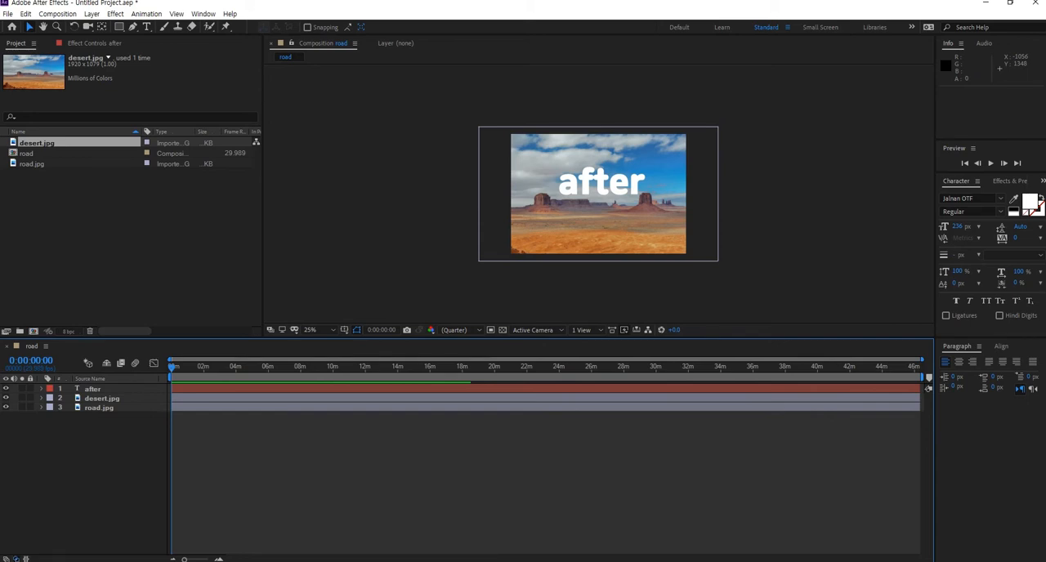
left_click(16, 559)
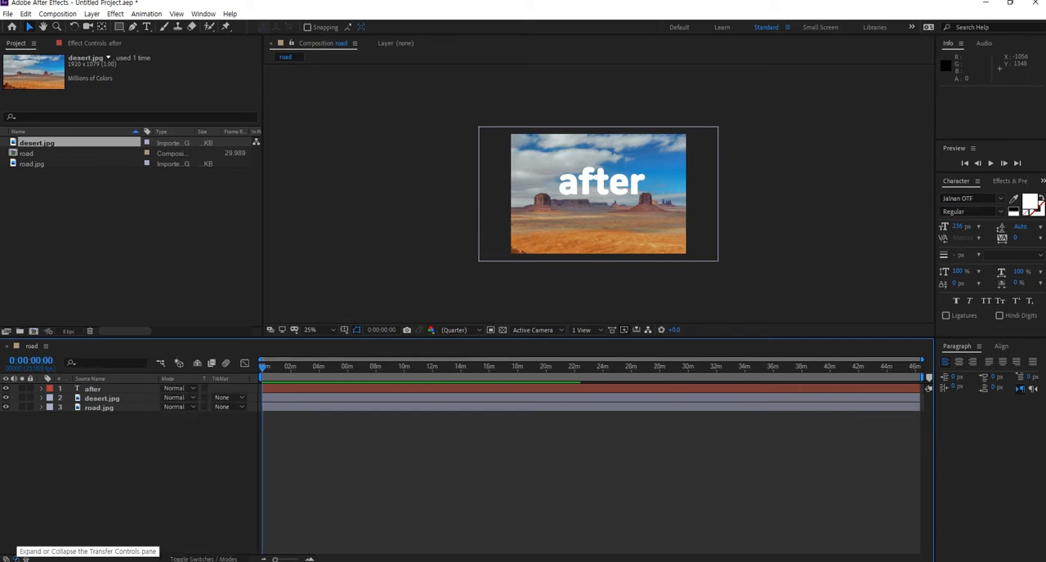
left_click(6, 559)
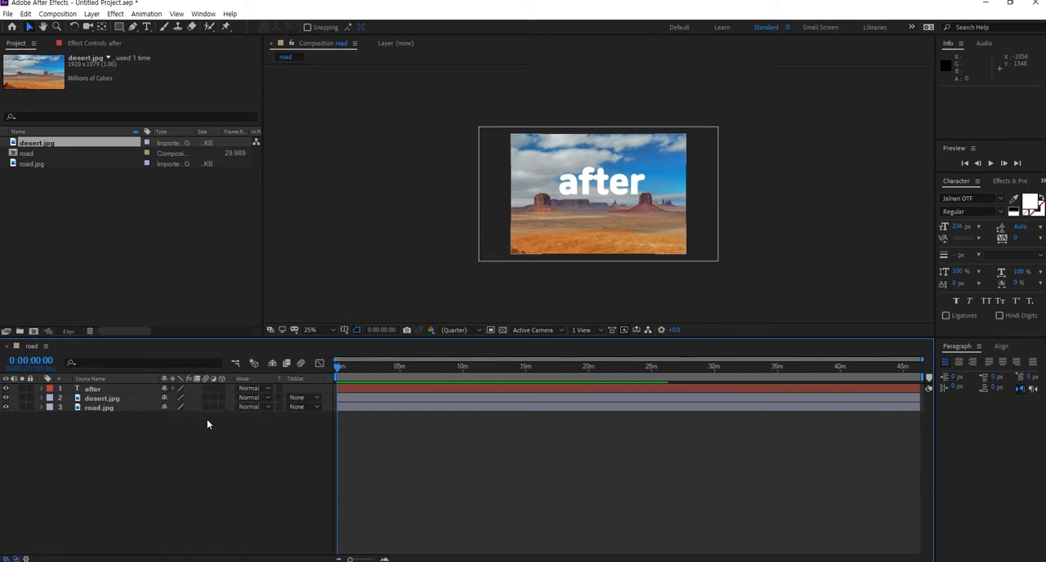
left_click(17, 559)
left_click(17, 559)
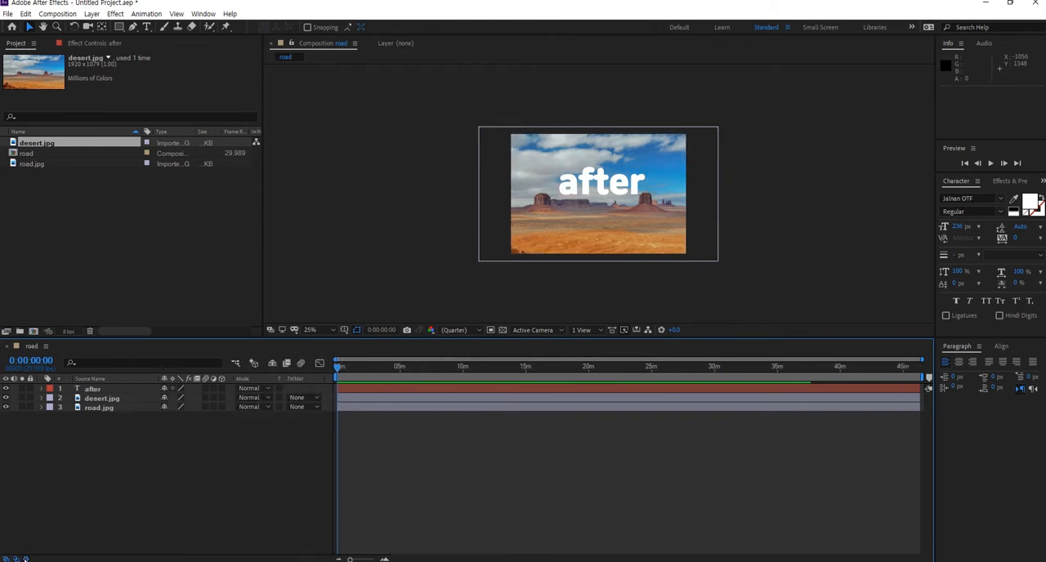
left_click(25, 559)
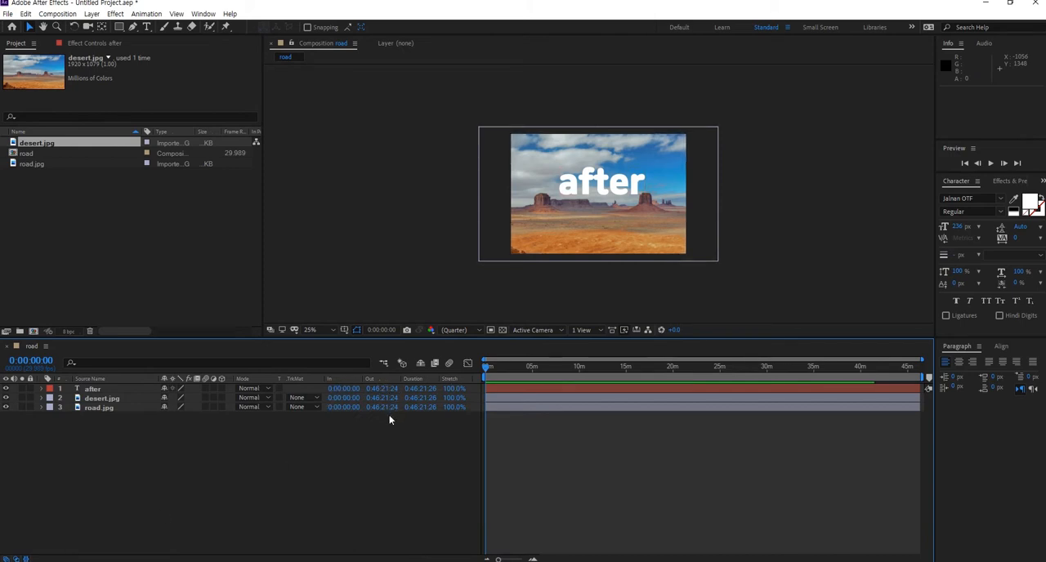
- Try to shift the "after" layer's start later in the timeline
left_click(485, 387)
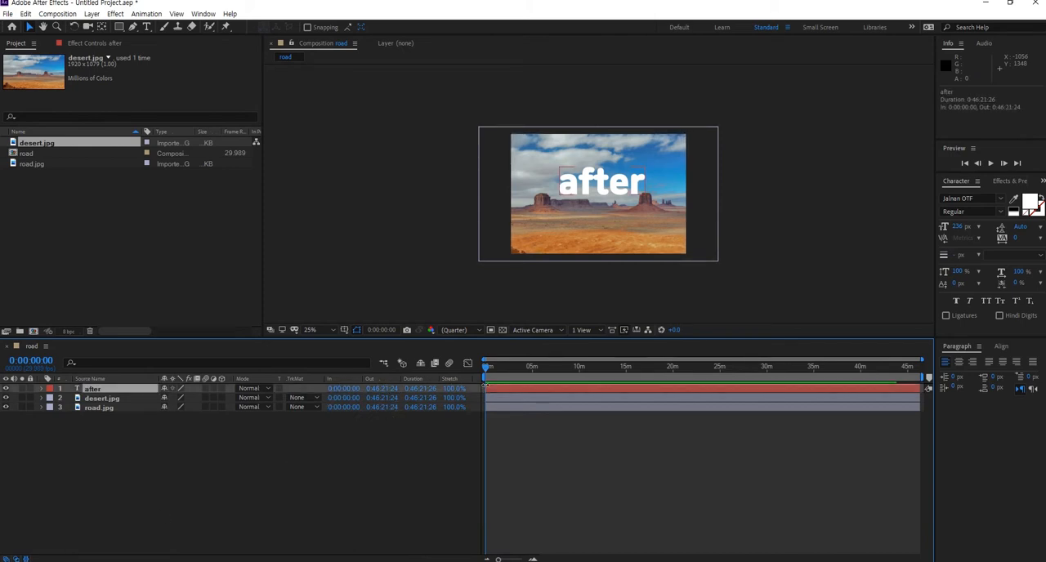
left_click_drag(485, 387, 527, 387)
key("ctrl+z")
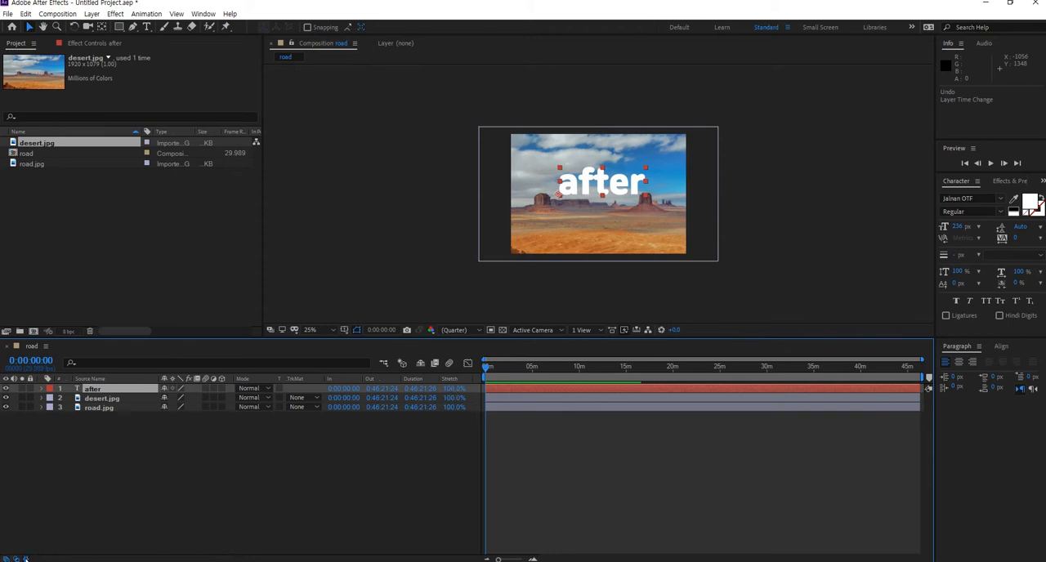
left_click(25, 559)
left_click(7, 559)
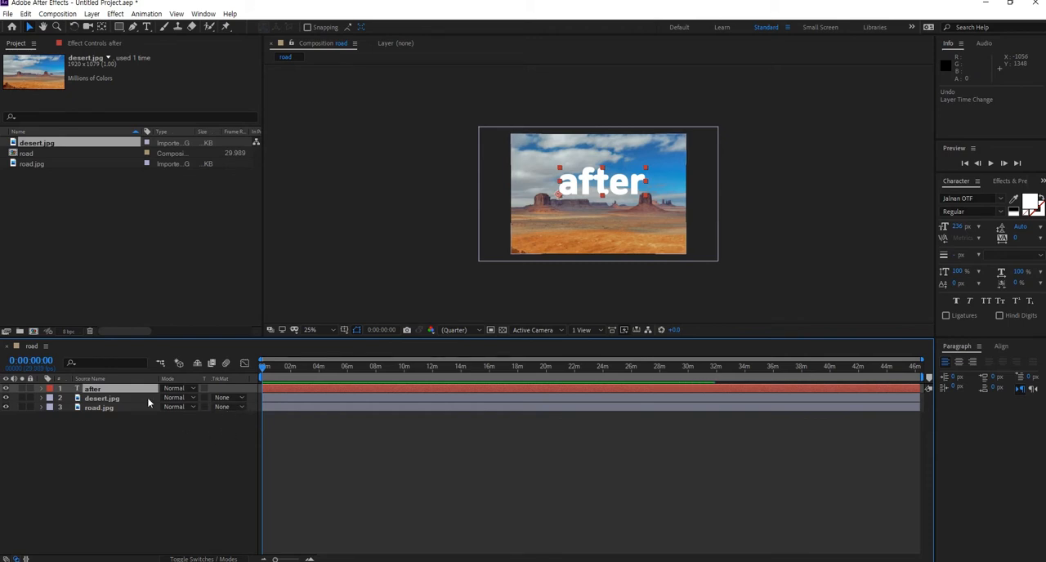
right_click(133, 379)
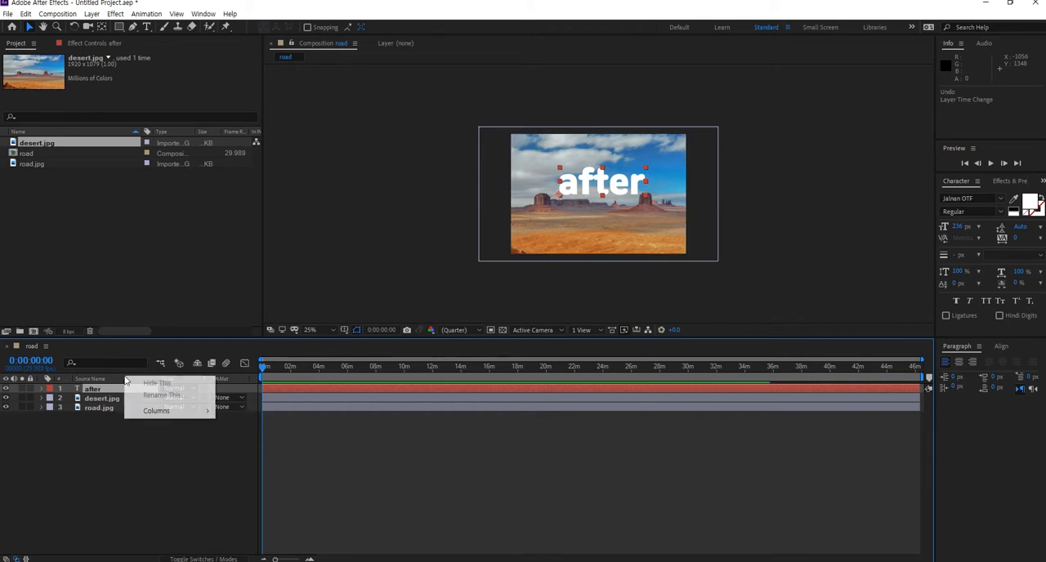
mouse_move(159, 415)
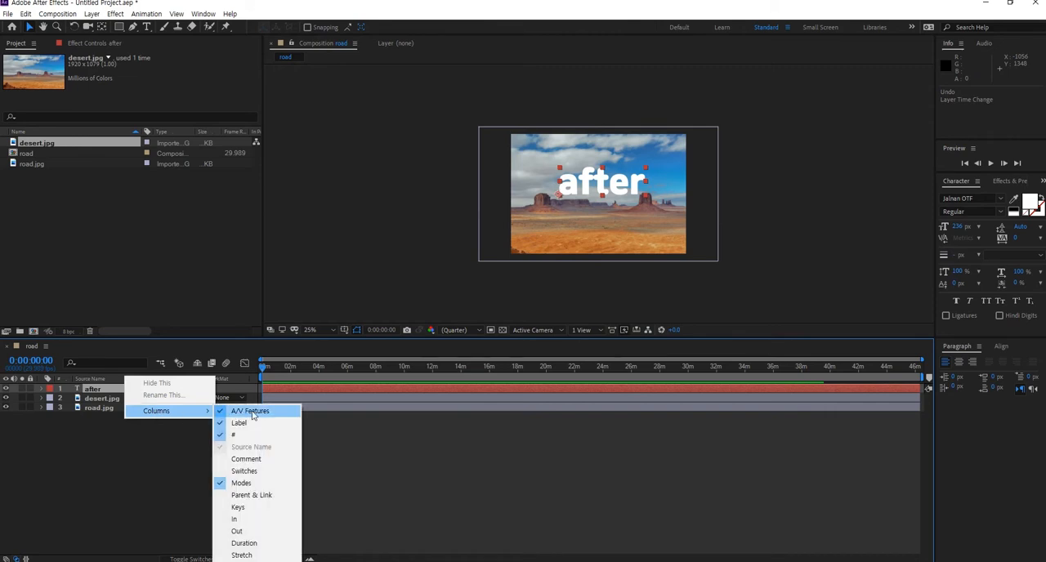
left_click(236, 484)
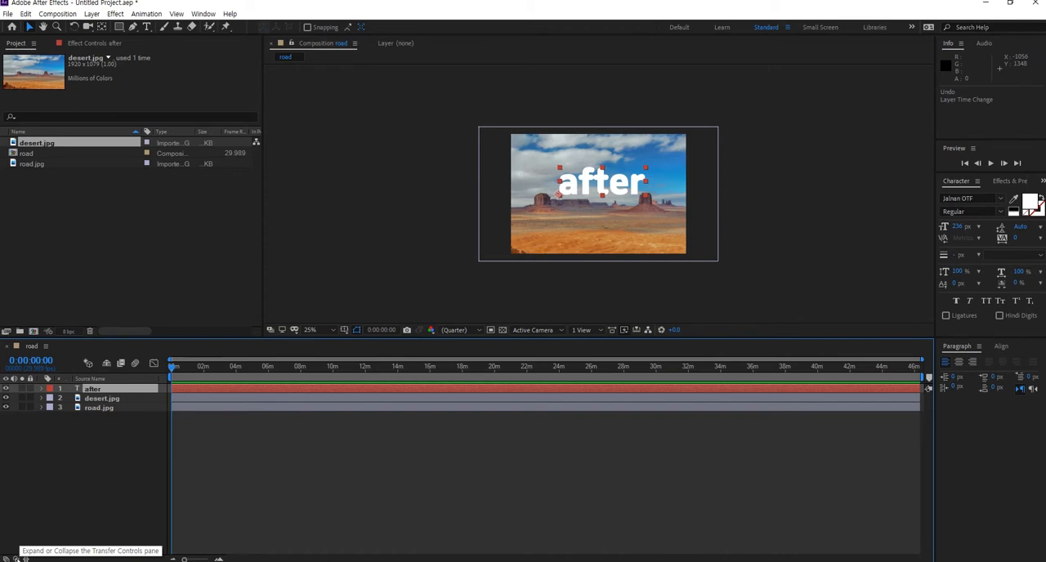
left_click(17, 559)
left_click(16, 559)
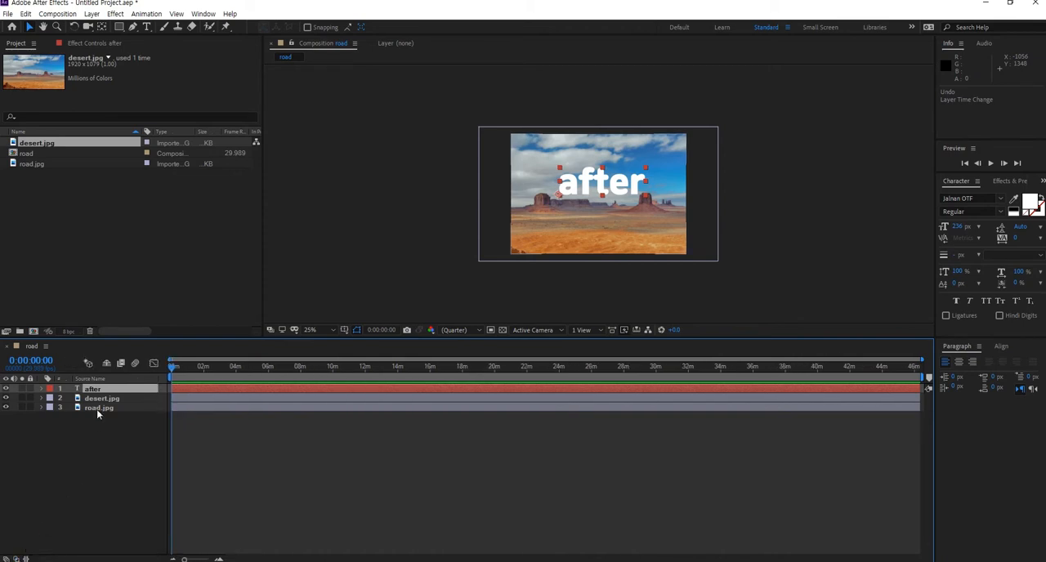
right_click(124, 381)
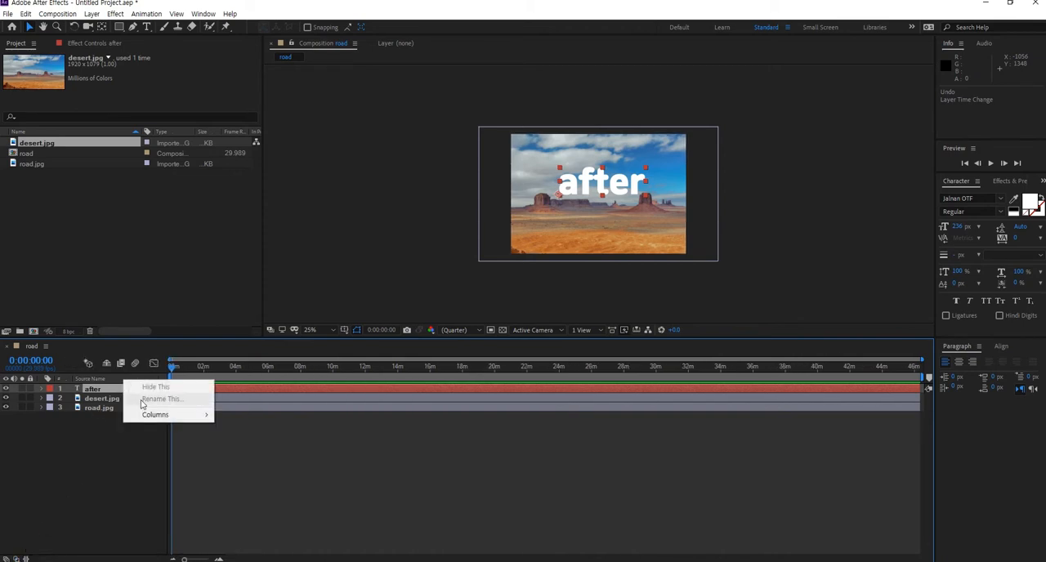
mouse_move(151, 415)
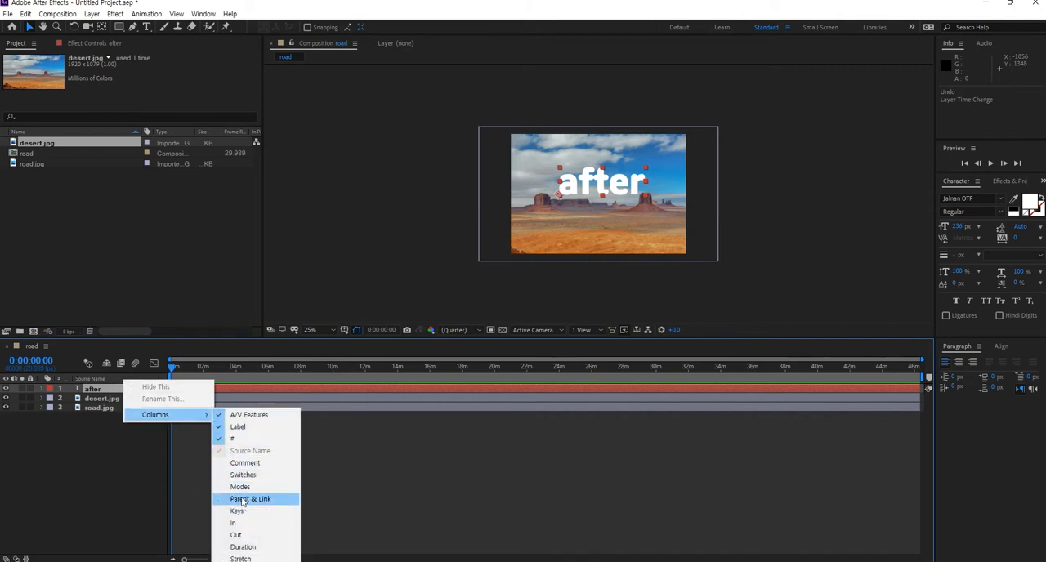
left_click(240, 487)
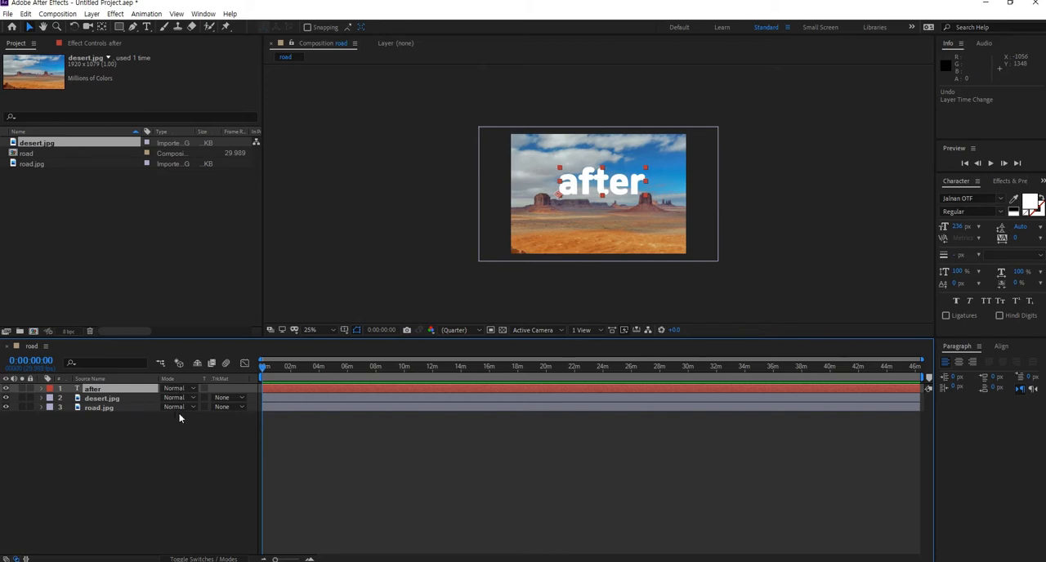
- Set the "after" text layer's blending mode to Dissolve
left_click(188, 407)
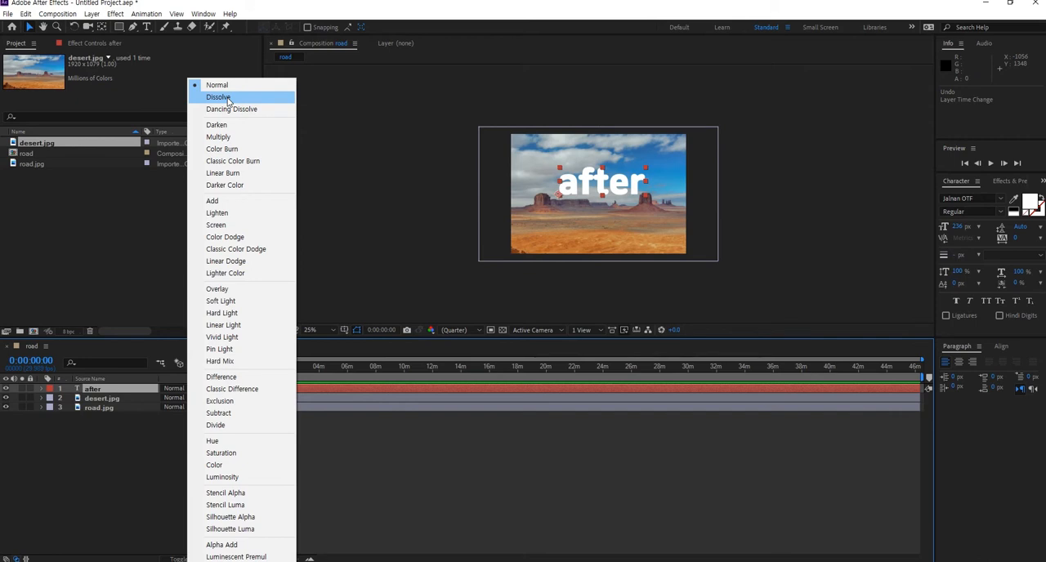
left_click(219, 97)
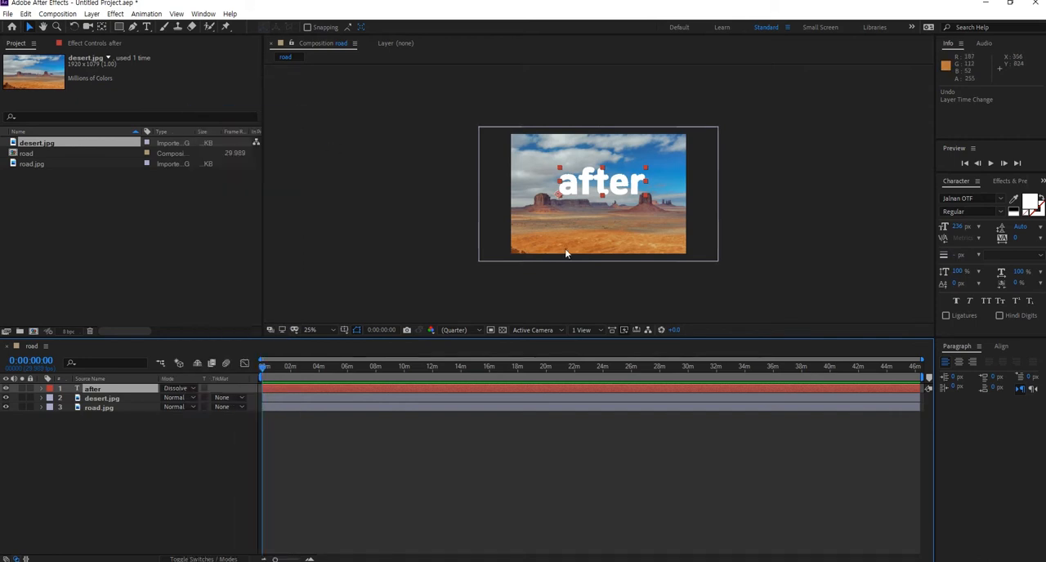
- Set the "after" text layer's blending mode to Dancing Dissolve
scroll(585, 198, "up", 2)
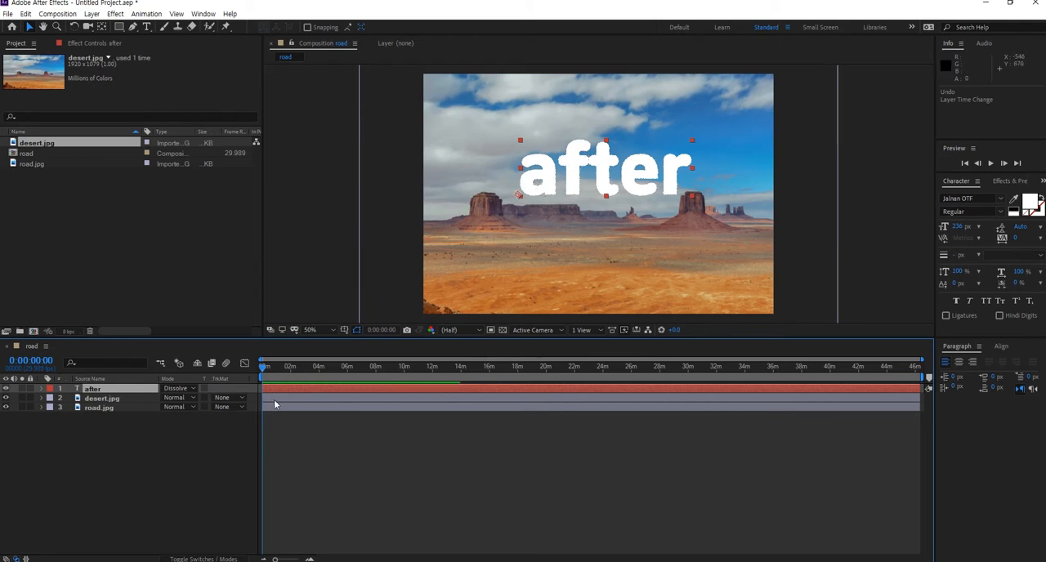
left_click(186, 389)
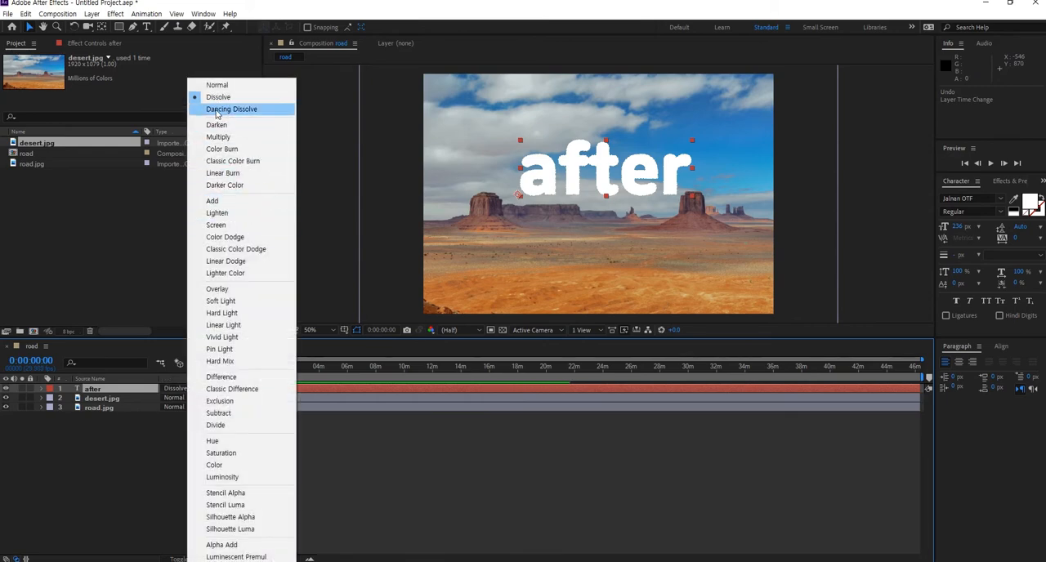
left_click(218, 111)
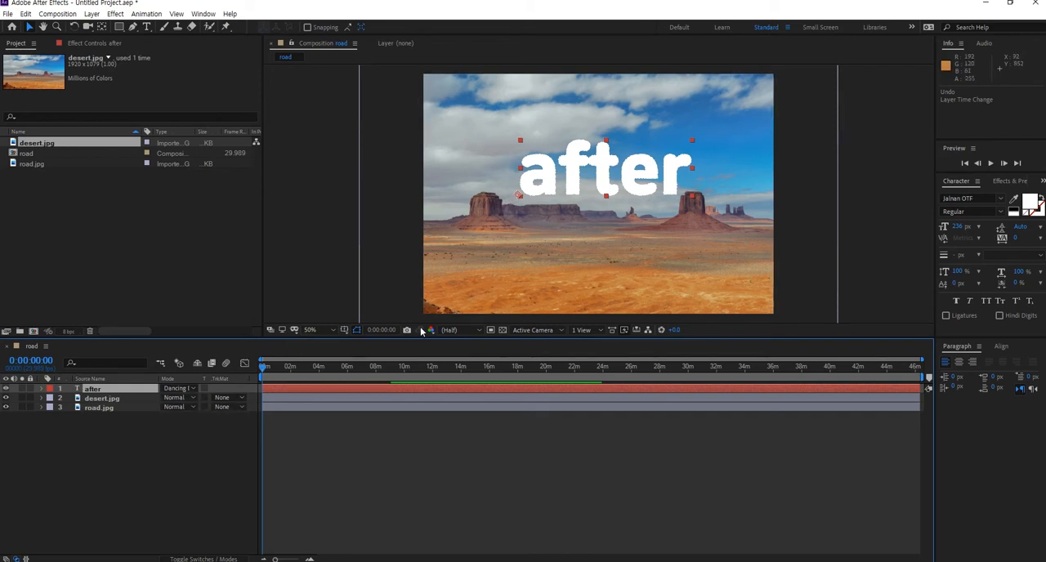
- Scrub through the timeline and set the "after" layer's blending mode back to Normal
left_click_drag(264, 369, 319, 393)
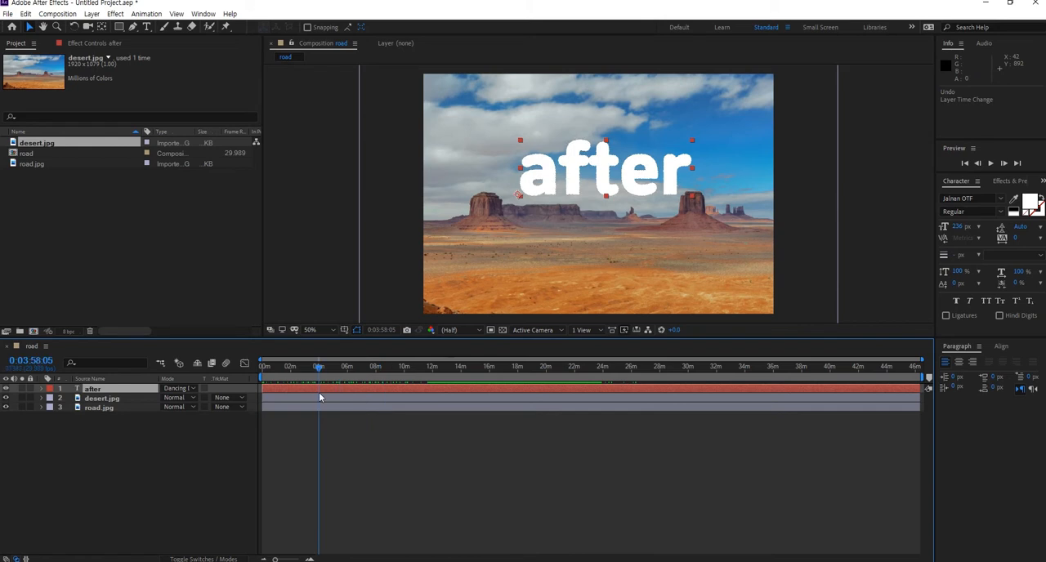
left_click(182, 389)
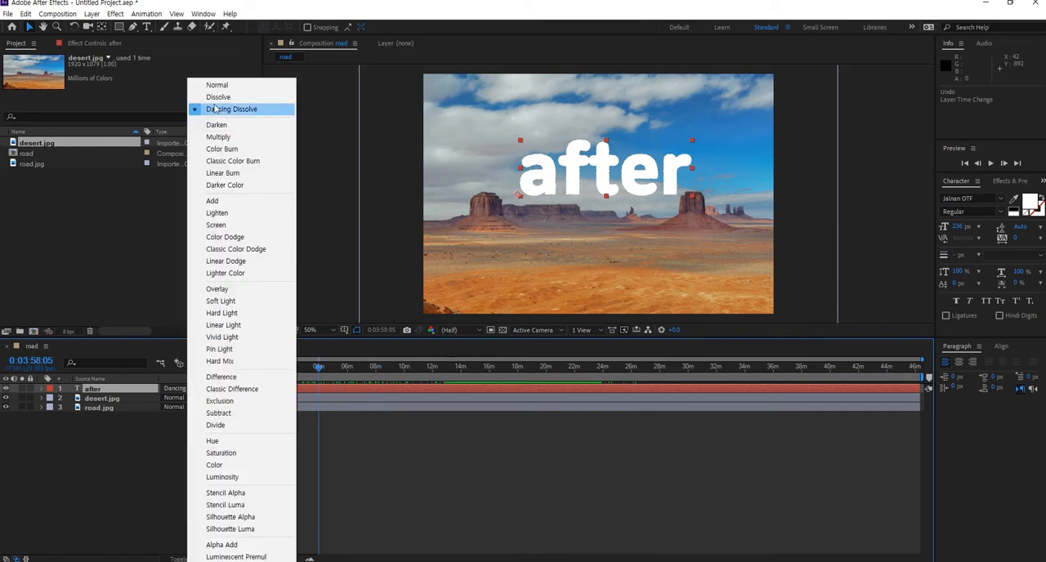
left_click(217, 85)
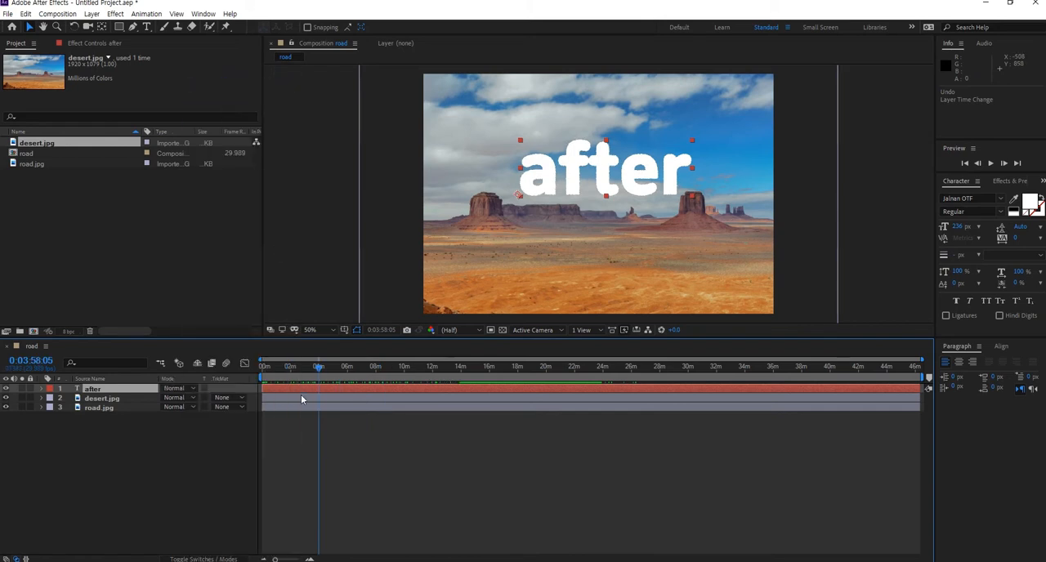
- Move the current time to 0:07:30:27 and deselect all layers
left_click_drag(319, 370, 369, 381)
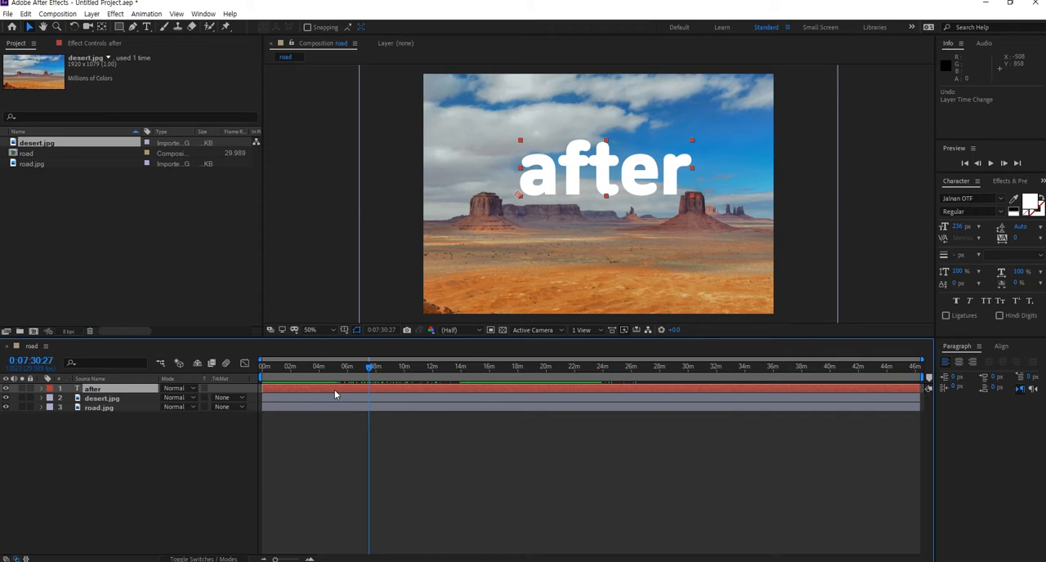
left_click(153, 447)
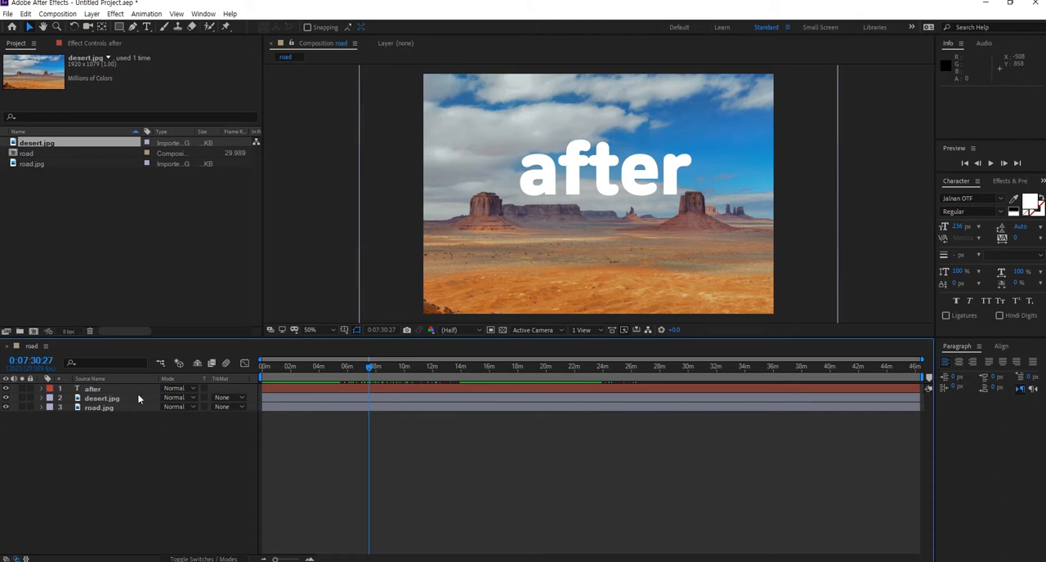
left_click(191, 395)
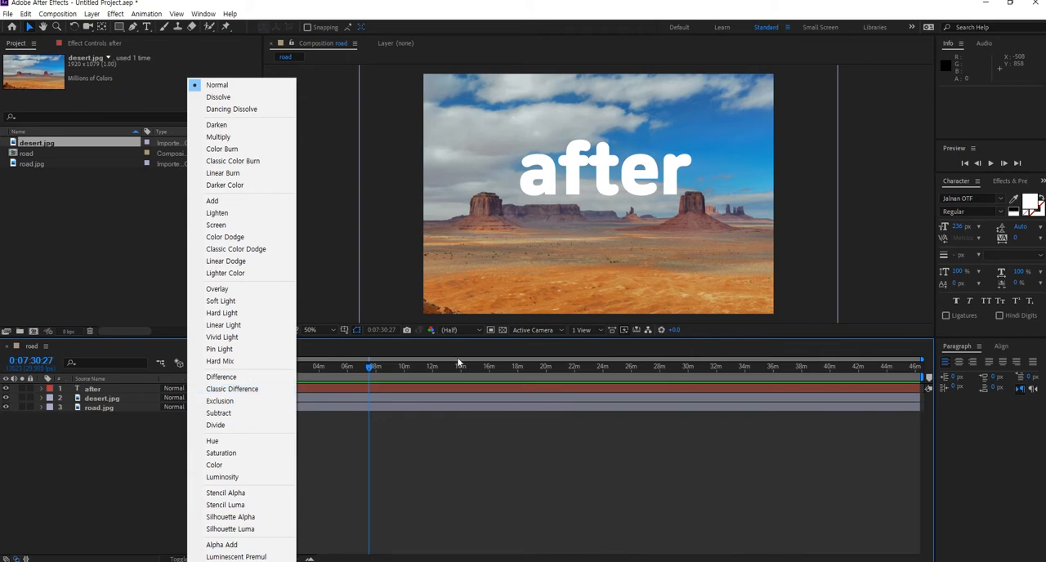
key("Escape")
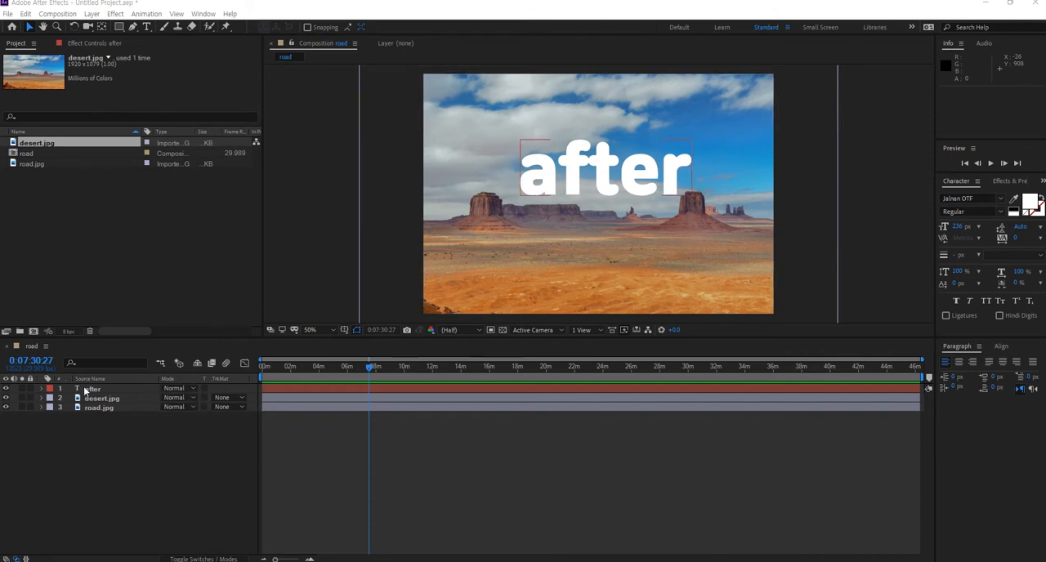
- Compare Darken and Normal on the "after" text layer, leaving its blending mode set to Darken
left_click(195, 392)
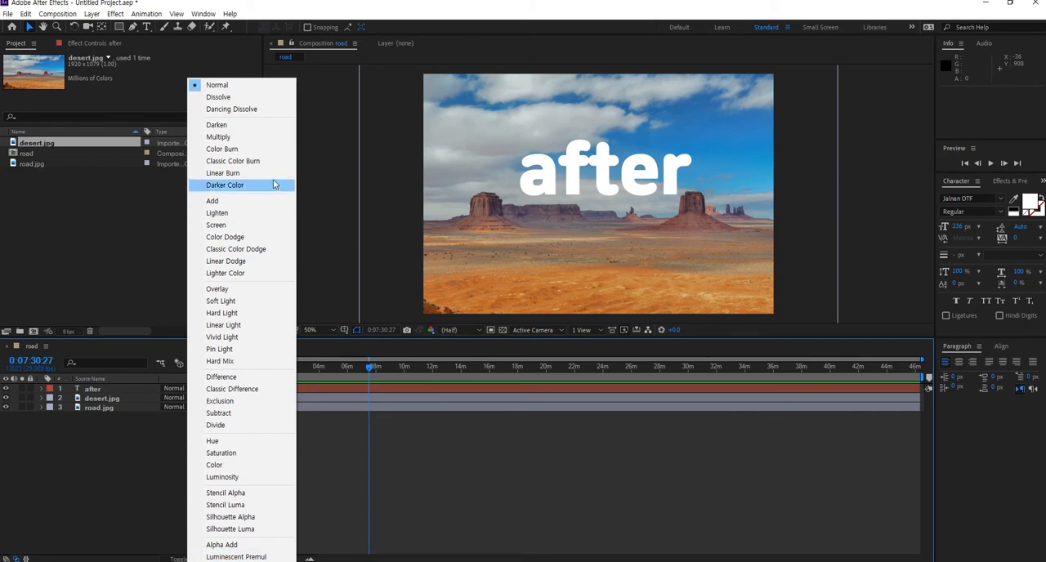
left_click(231, 128)
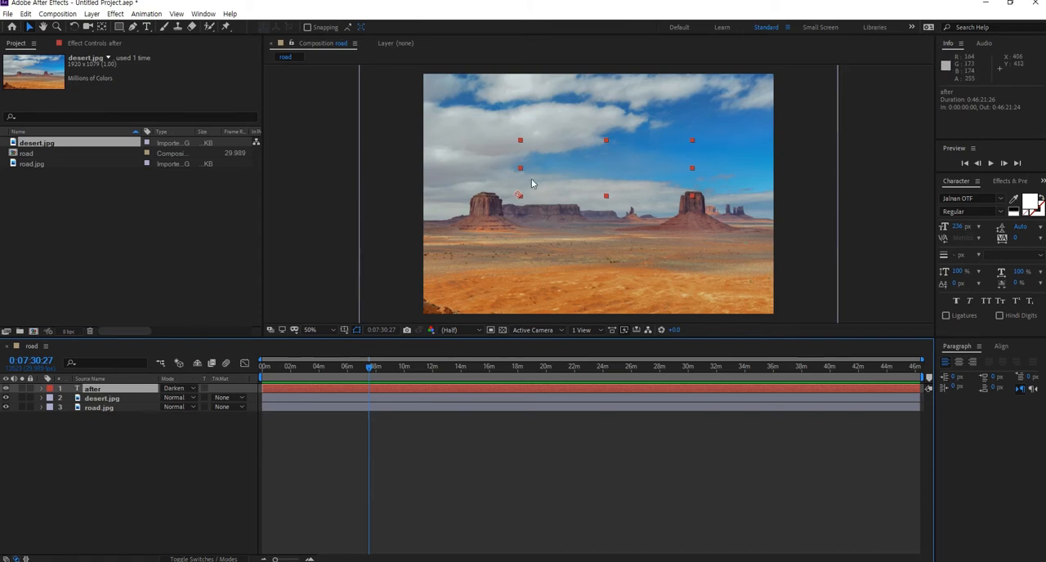
left_click(189, 389)
left_click(221, 83)
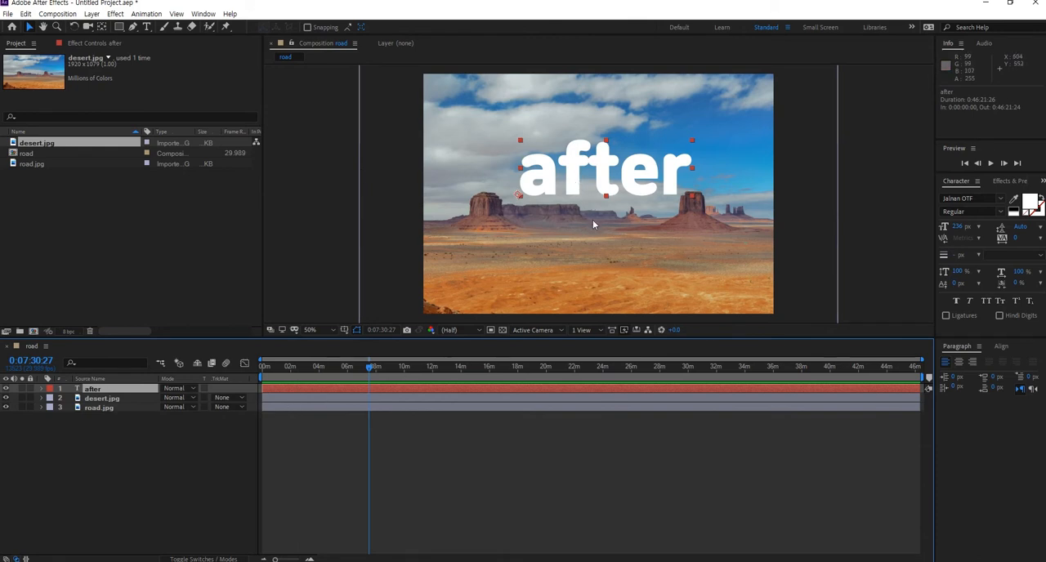
left_click(183, 389)
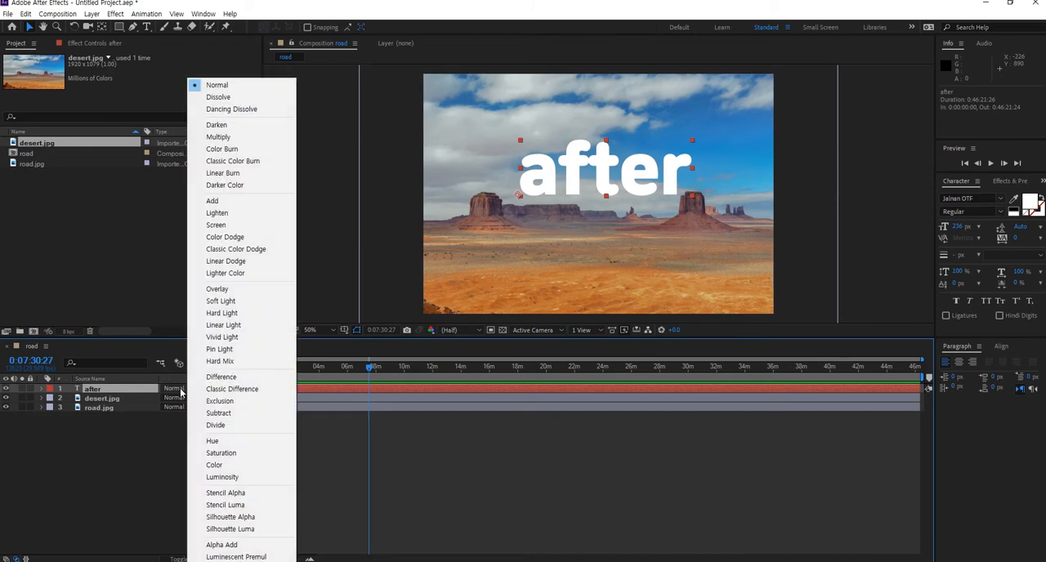
left_click(217, 125)
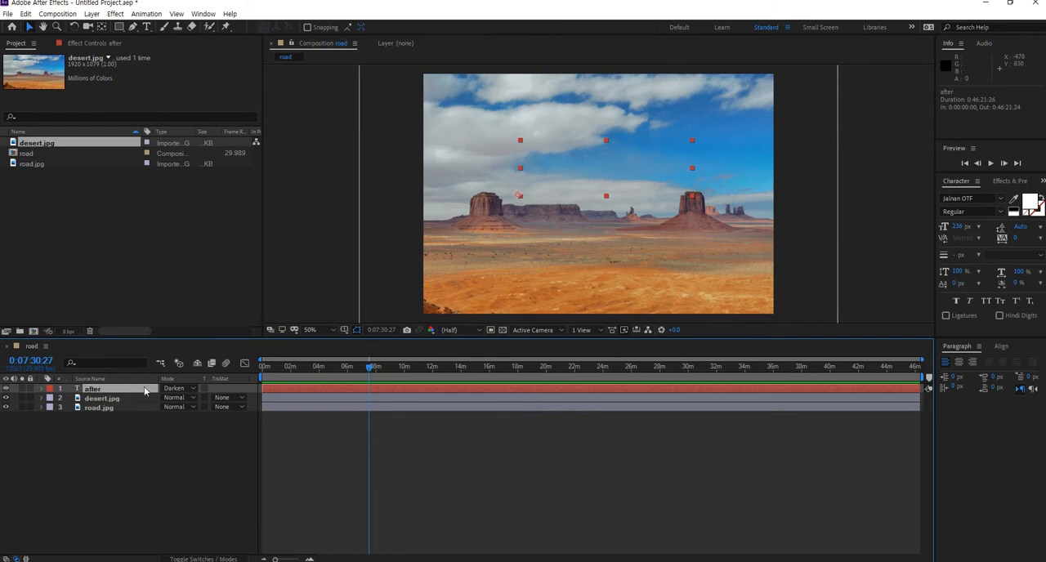
- Try changing the "after" text colour to black, then restore it to white
left_click(1030, 203)
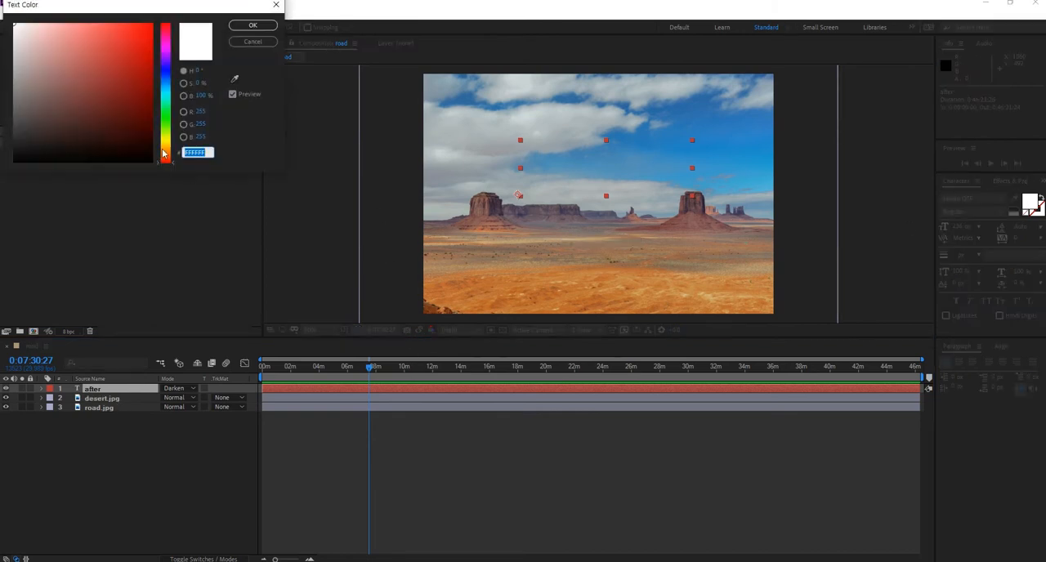
left_click(48, 46)
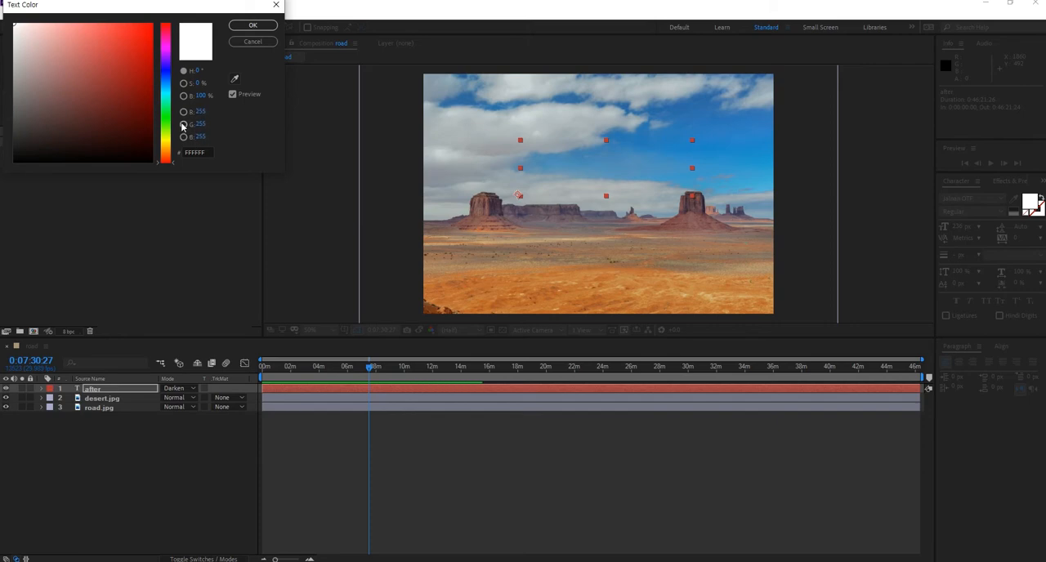
left_click_drag(20, 32, 1, 239)
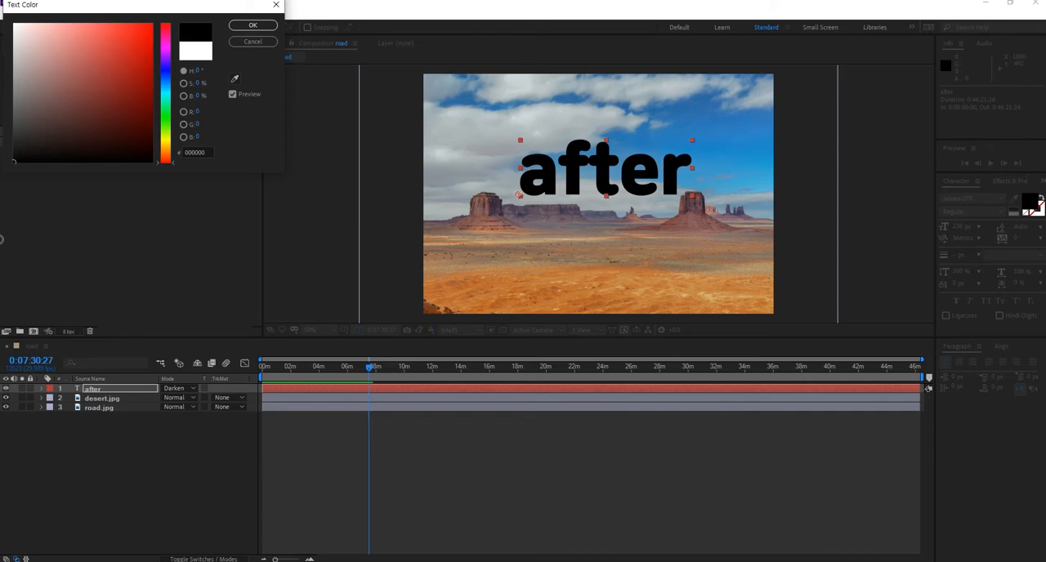
mouse_move(0, 237)
left_mouse_down()
mouse_move(3, 25)
mouse_move(1, 230)
left_mouse_up()
mouse_move(0, 230)
left_mouse_down()
mouse_move(2, 29)
mouse_move(2, 205)
left_mouse_up()
left_click(15, 157)
left_click_drag(15, 143, 13, 24)
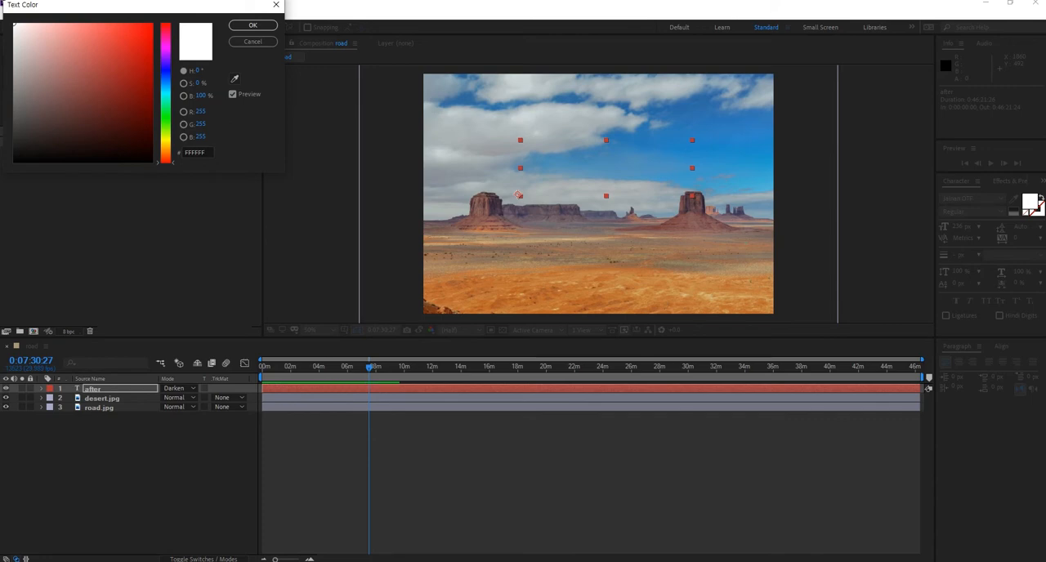
left_click(261, 45)
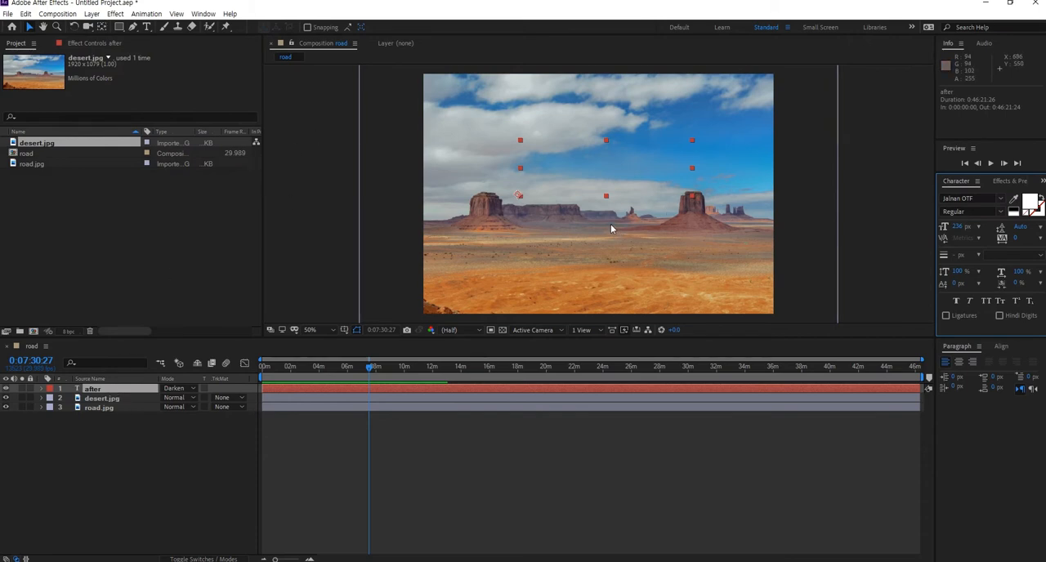
- Hide the "after" text layer and set the desert.jpg layer's blending mode to Darken
left_click(94, 390)
left_click(7, 390)
left_click(105, 399)
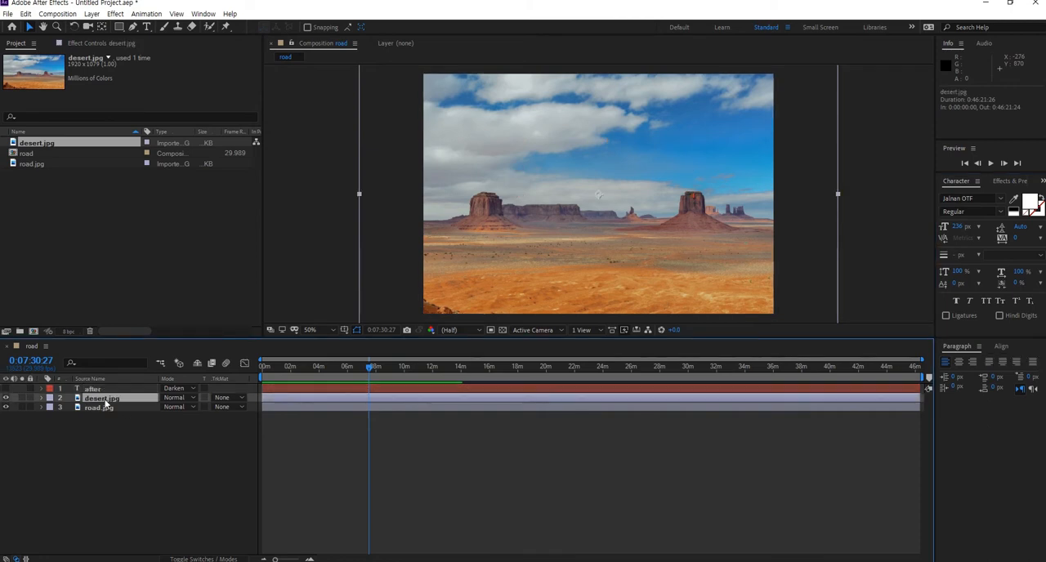
left_click(177, 398)
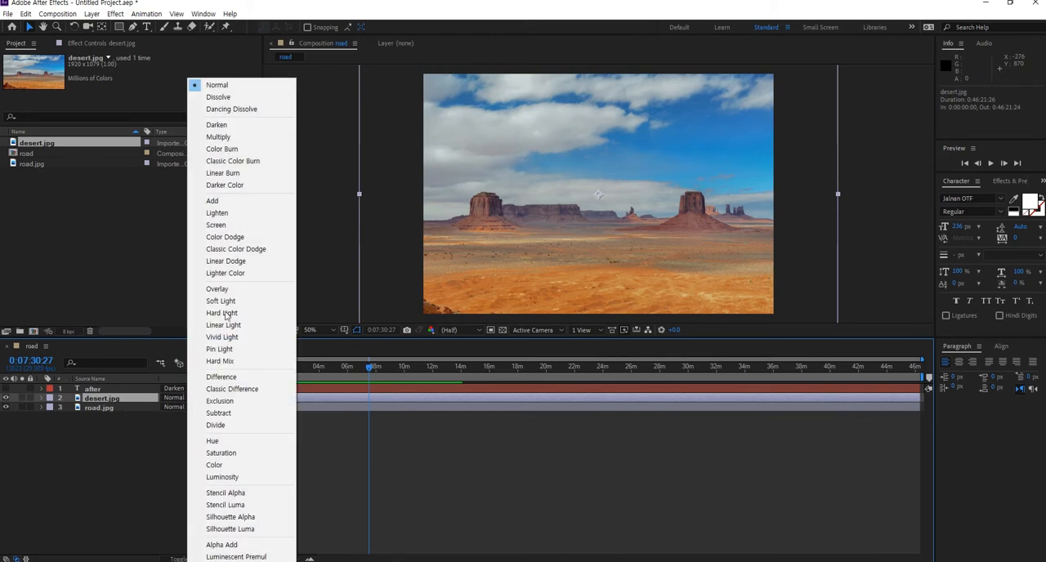
left_click(227, 125)
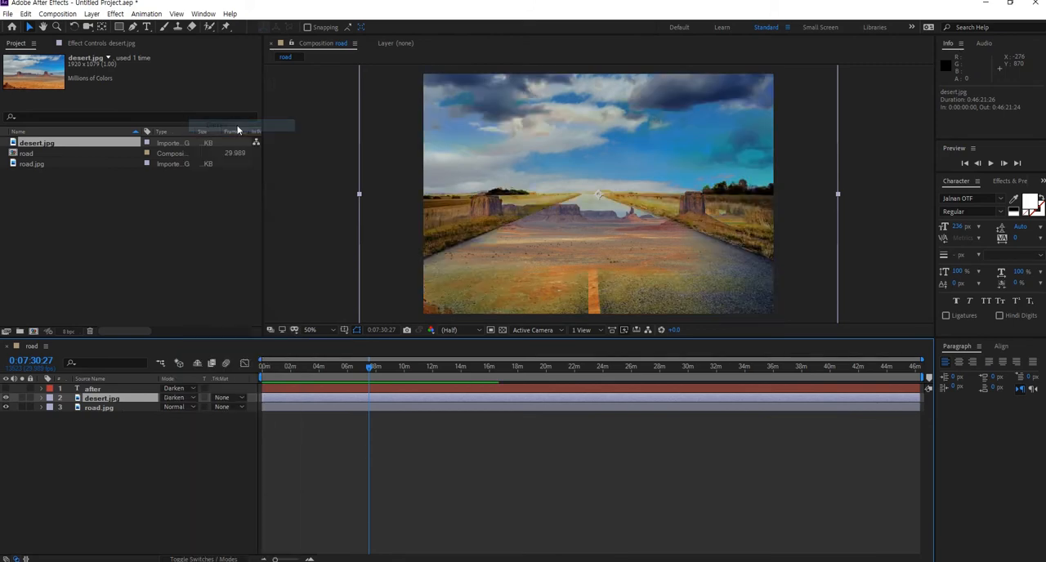
- Move the desert.jpg layer up about 100 px so its mesas sit over the road's horizon
left_click_drag(584, 239, 589, 212)
key("ctrl+z")
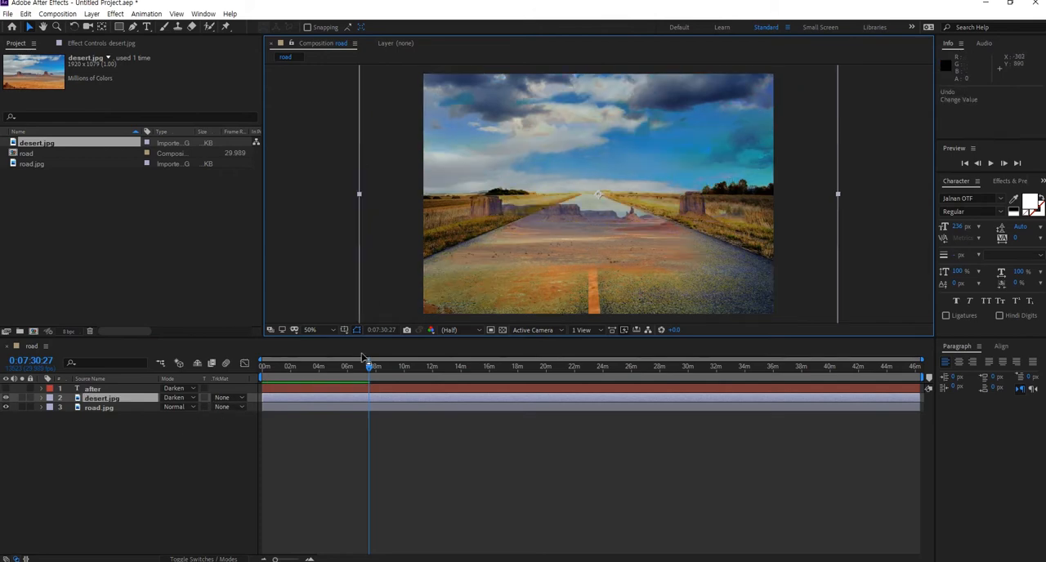
left_click_drag(624, 220, 631, 196)
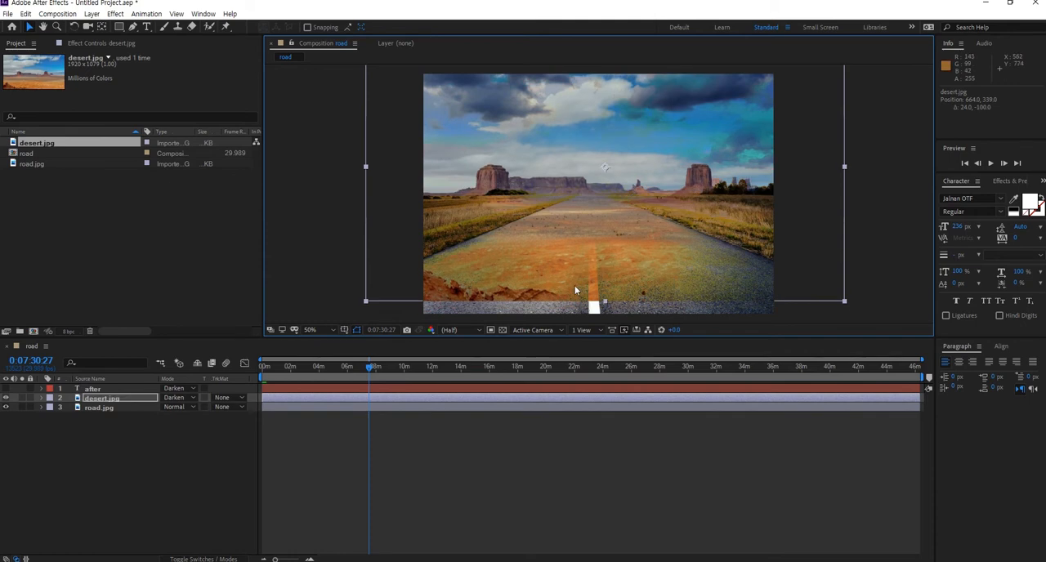
- Hide and re-show the road.jpg layer to view the desert image on its own
left_click(112, 399)
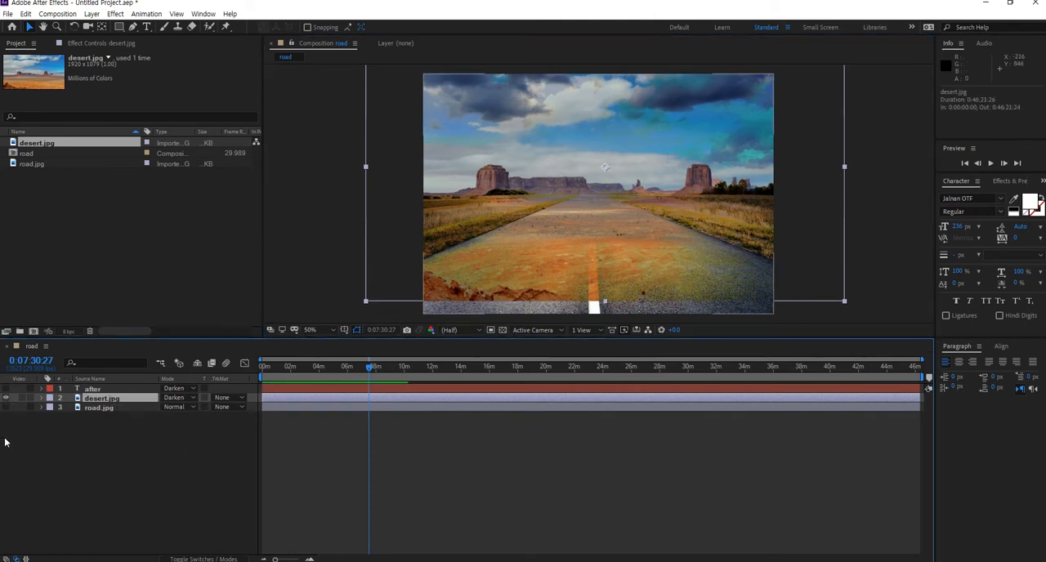
left_click_drag(5, 412, 53, 416)
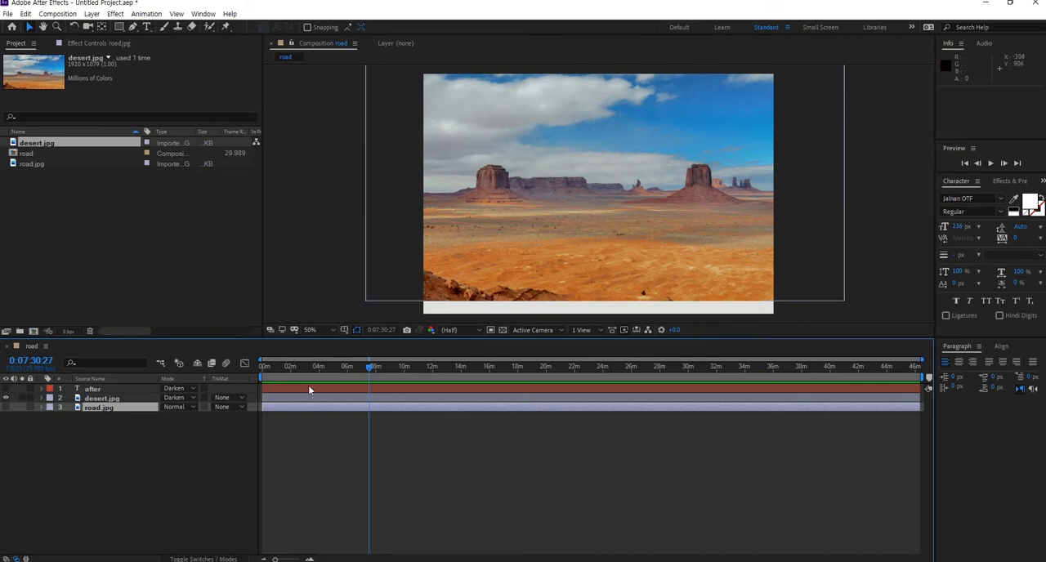
left_click(7, 408)
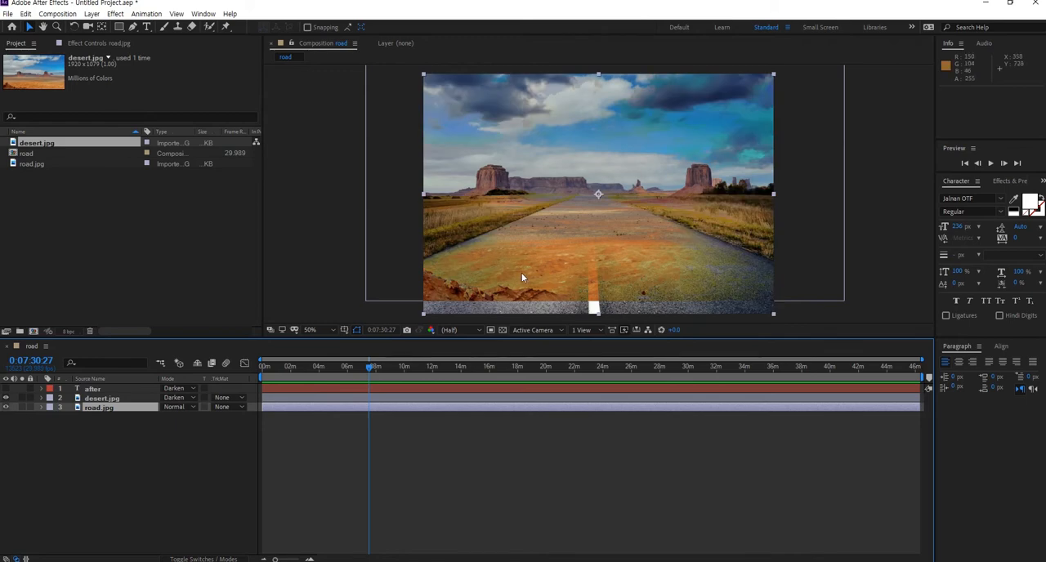
- Reposition the road.jpg layer to about 626, 417 so its horizon lines up with the desert mesas
left_click_drag(611, 173, 618, 219)
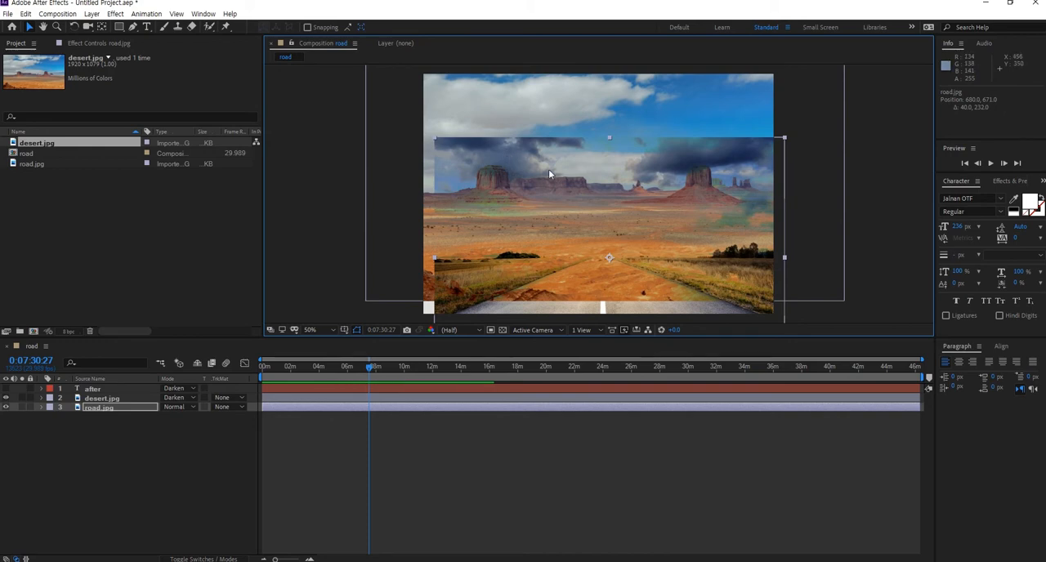
left_click_drag(519, 152, 529, 60)
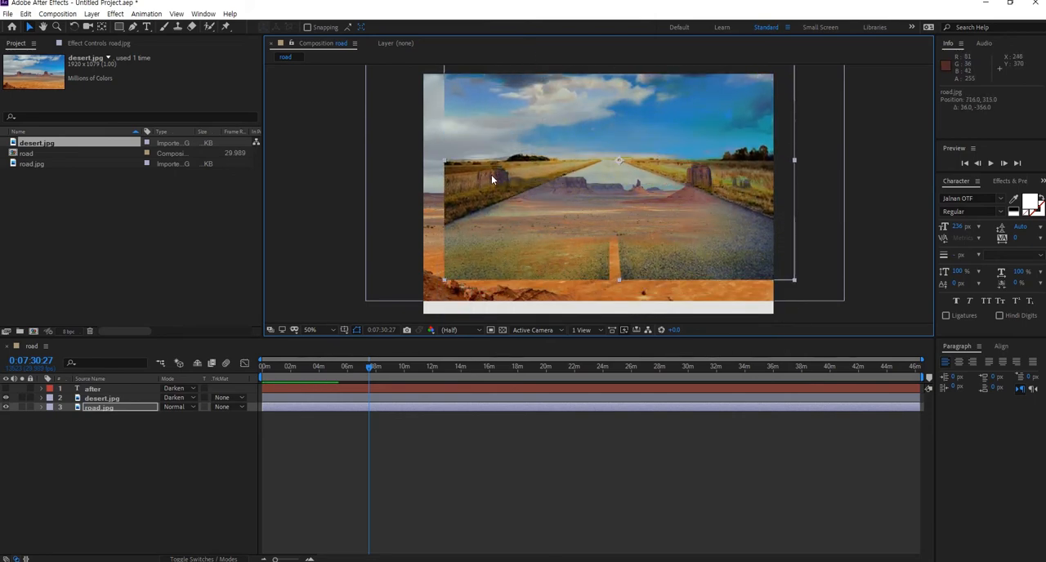
left_click_drag(686, 167, 669, 169)
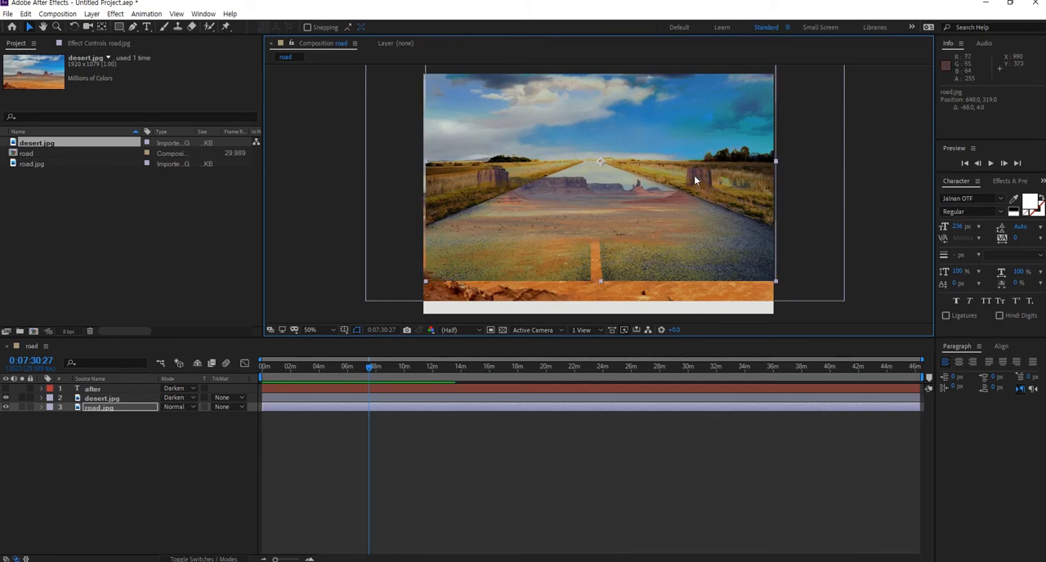
left_click_drag(694, 174, 690, 204)
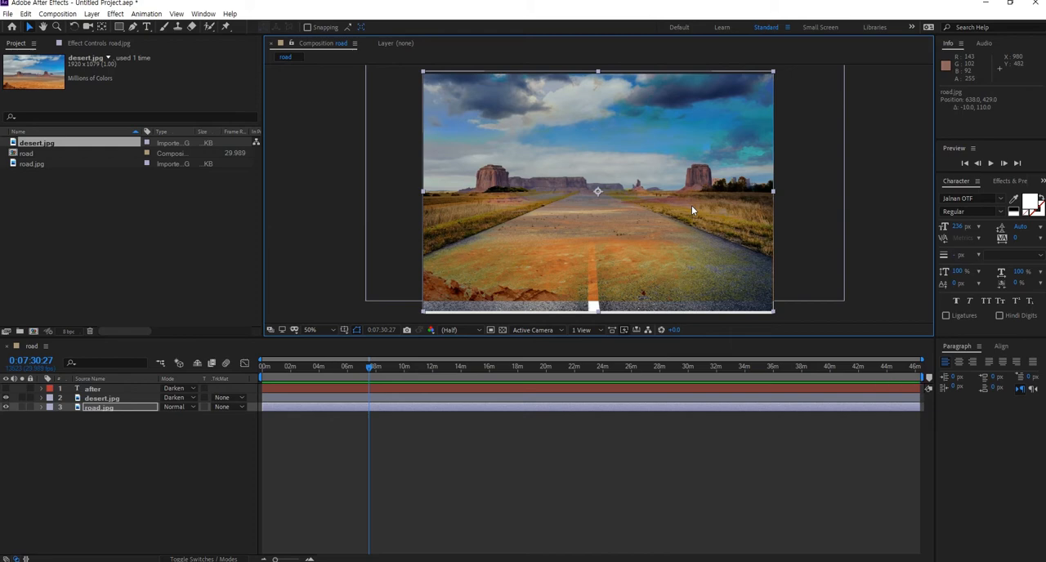
left_click_drag(691, 205, 652, 258)
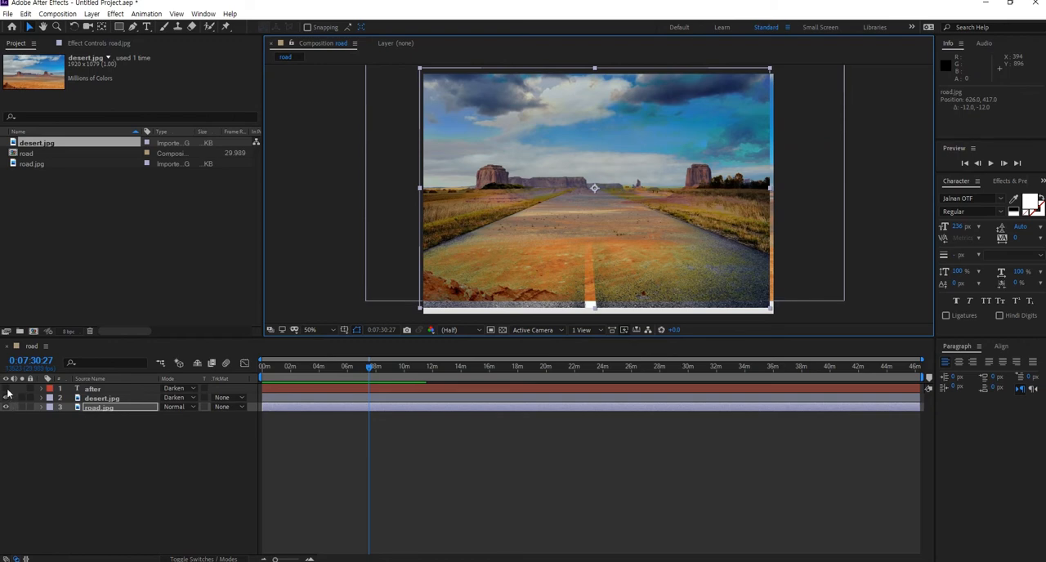
- Reset the desert.jpg layer's blending mode to Normal
left_click(172, 398)
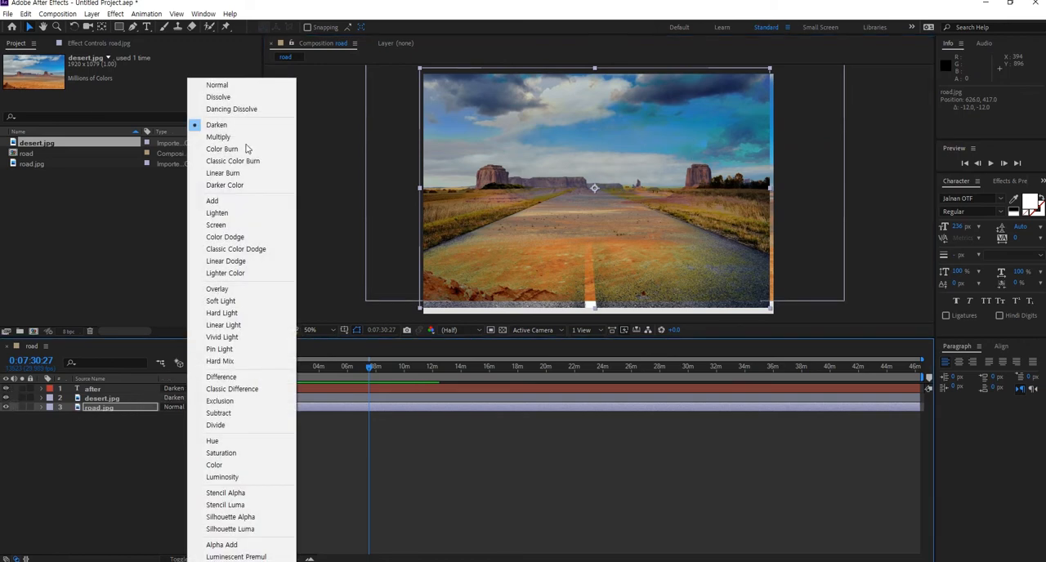
left_click(231, 85)
left_click(183, 388)
left_click(173, 389)
left_click(172, 390)
left_click(142, 447)
left_click(142, 447)
- Set the desert.jpg layer's blending mode to Multiply
left_click(188, 389)
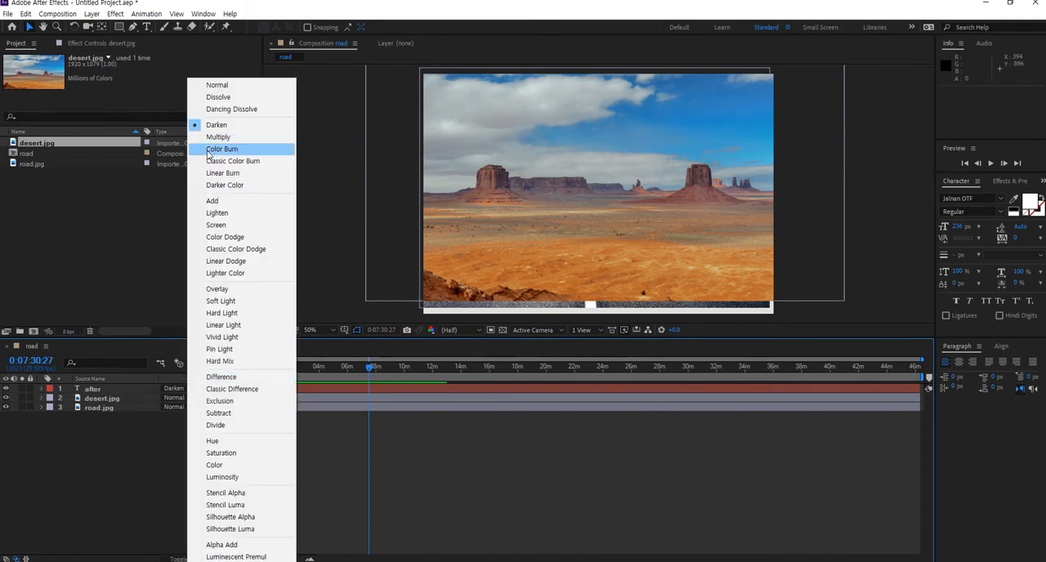
left_click(110, 425)
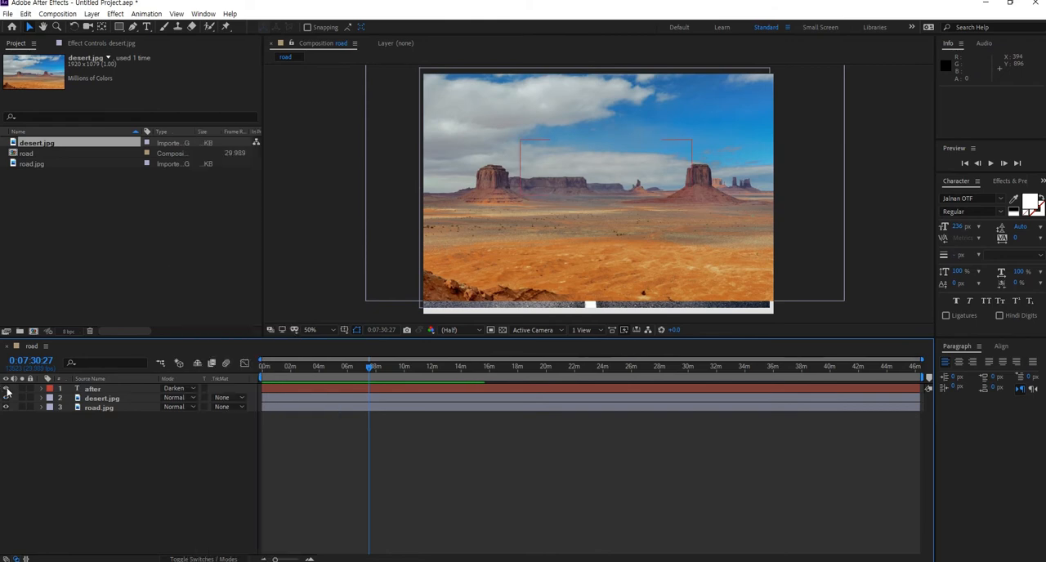
left_click(169, 407)
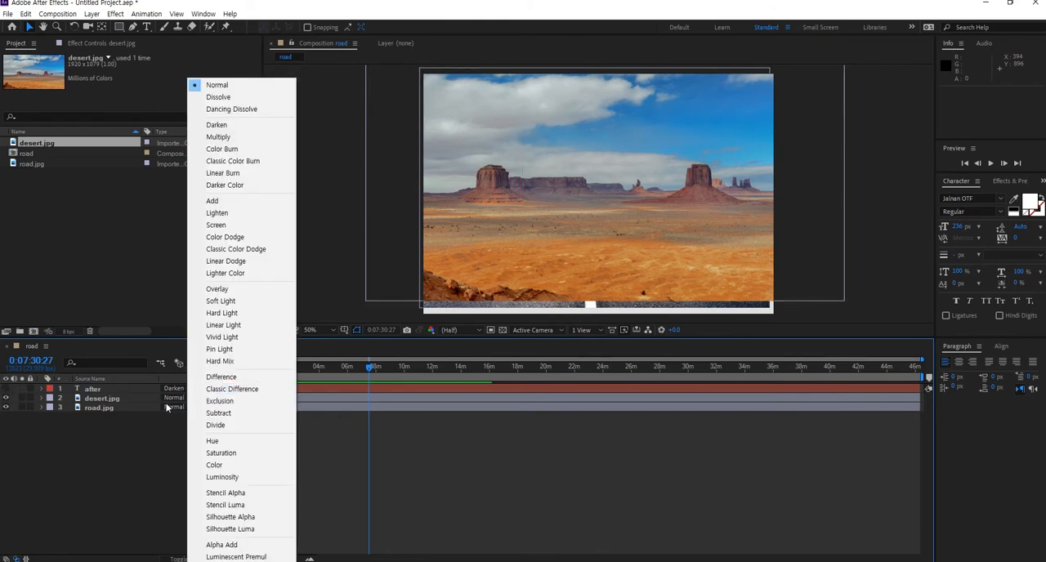
left_click(218, 137)
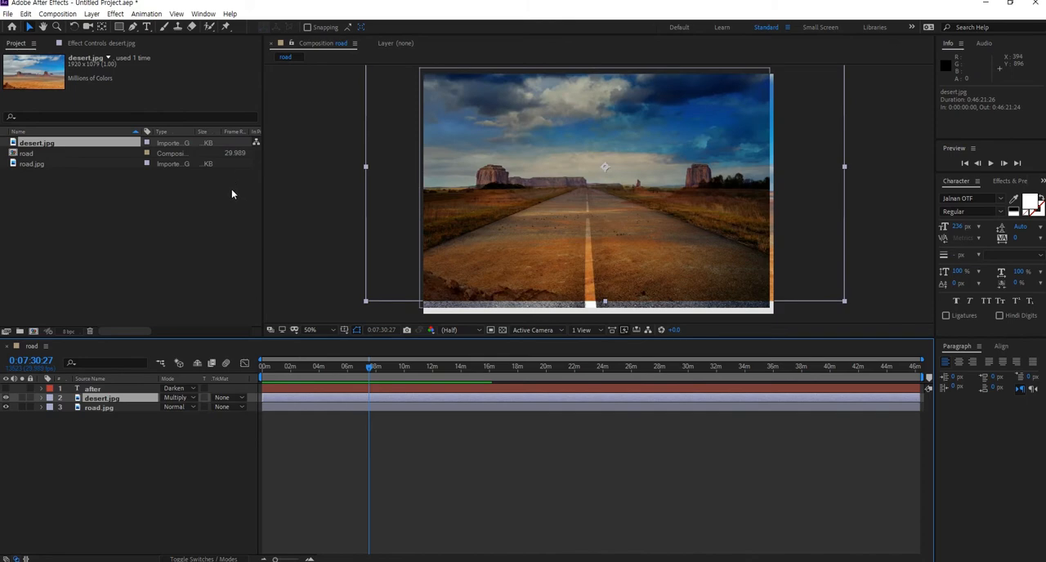
- Switch desert.jpg to Color Burn and nudge the layer to about 632, 363
left_click(186, 398)
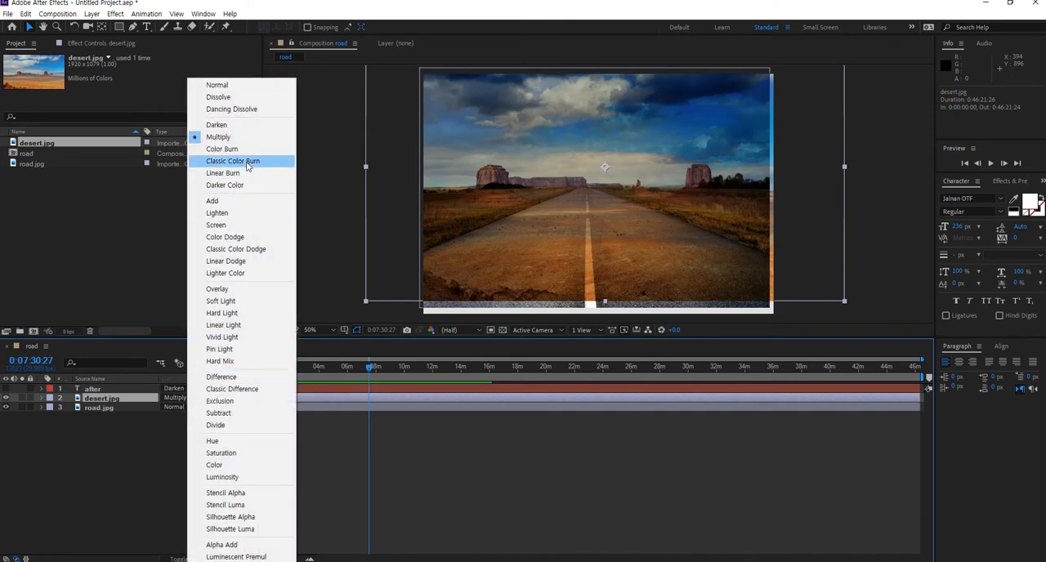
left_click(223, 148)
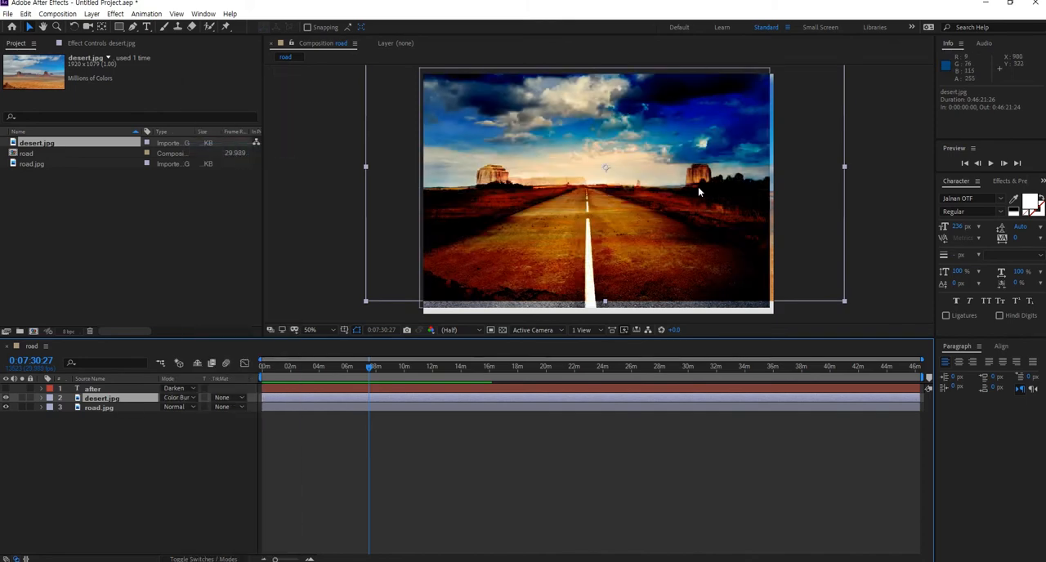
mouse_move(588, 206)
left_mouse_down()
mouse_move(588, 219)
mouse_move(581, 214)
left_mouse_up()
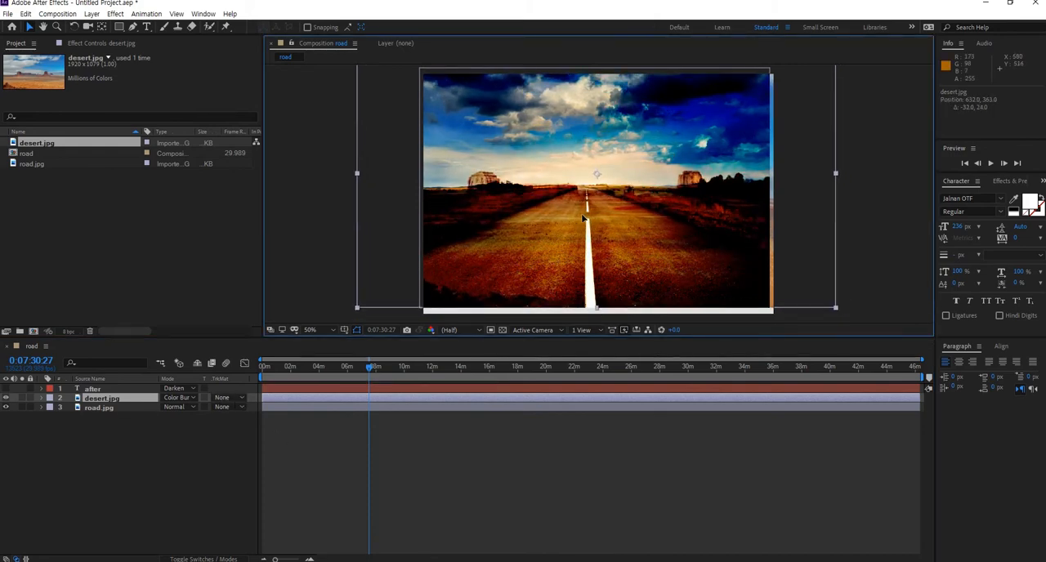
- Change desert.jpg's blending mode to Classic Color Burn
left_click(192, 395)
left_click(191, 394)
left_click(192, 396)
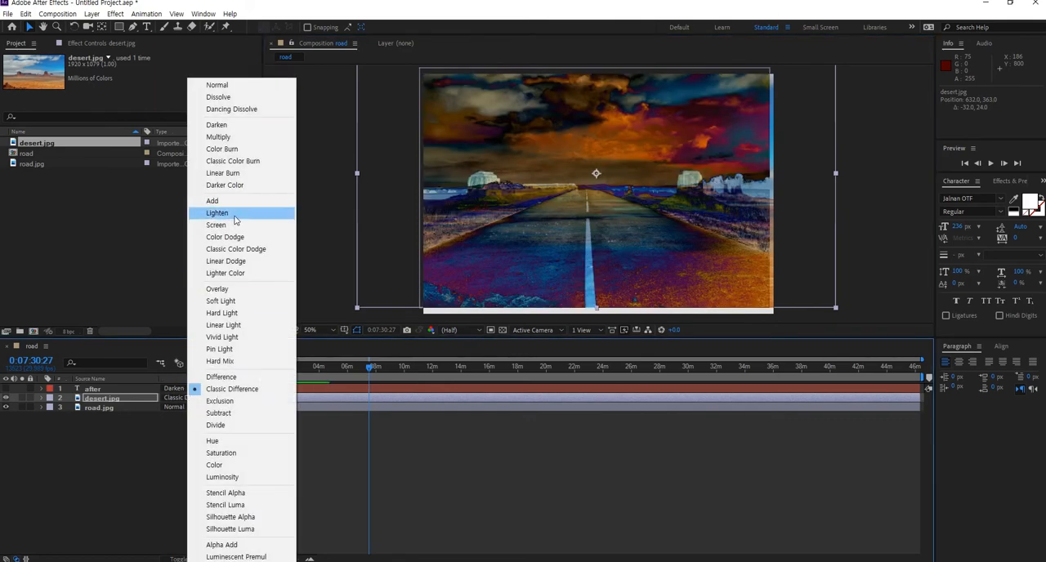
left_click(224, 161)
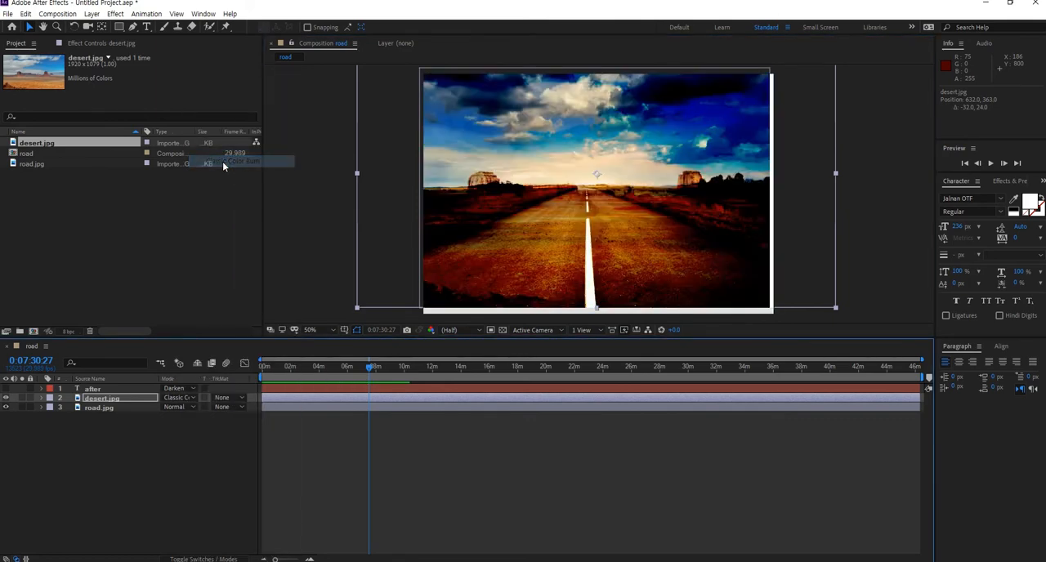
- Try Linear Burn and then Darker Color as the desert.jpg blending mode
left_click(184, 397)
left_click(233, 174)
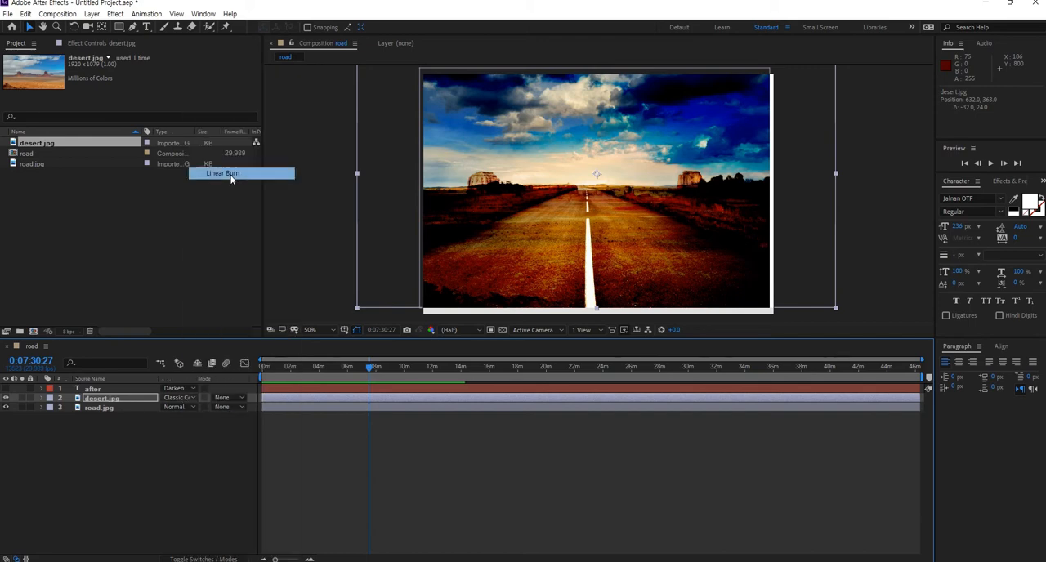
left_click(182, 399)
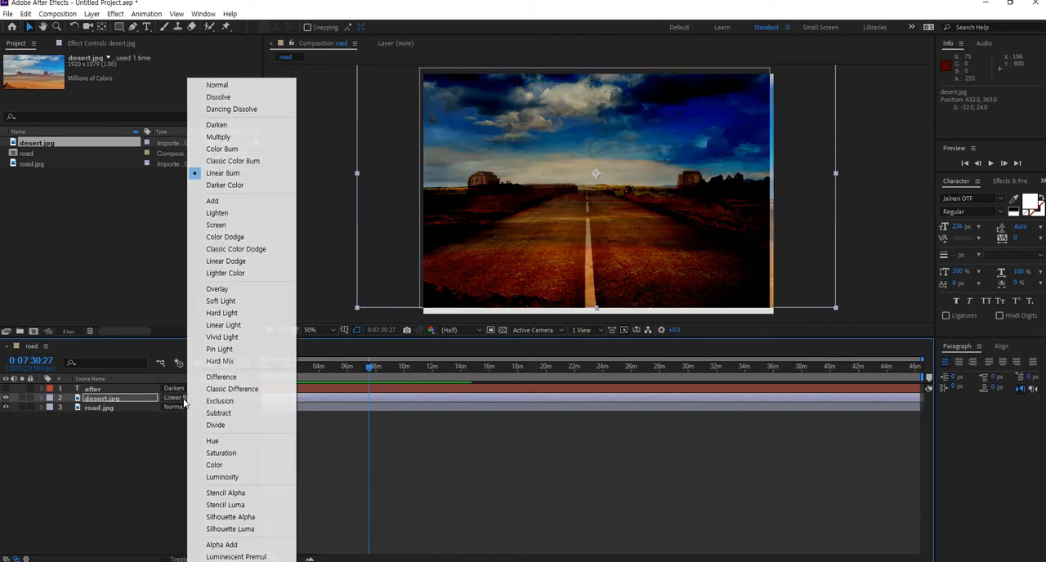
left_click(226, 187)
- Move desert.jpg to about 630, 391 and set its blending mode to Add
left_click_drag(543, 266, 543, 267)
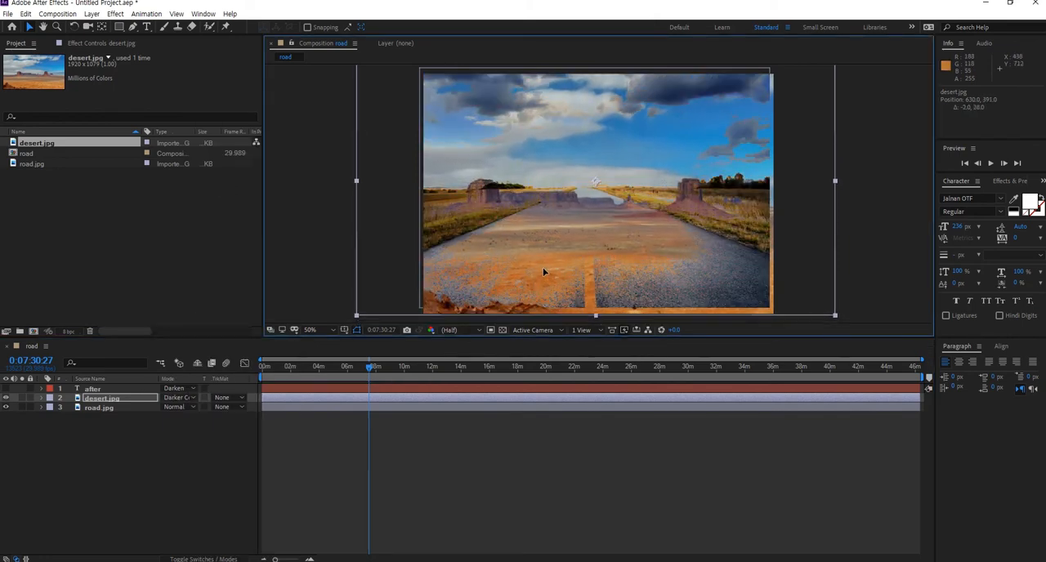
left_click(188, 399)
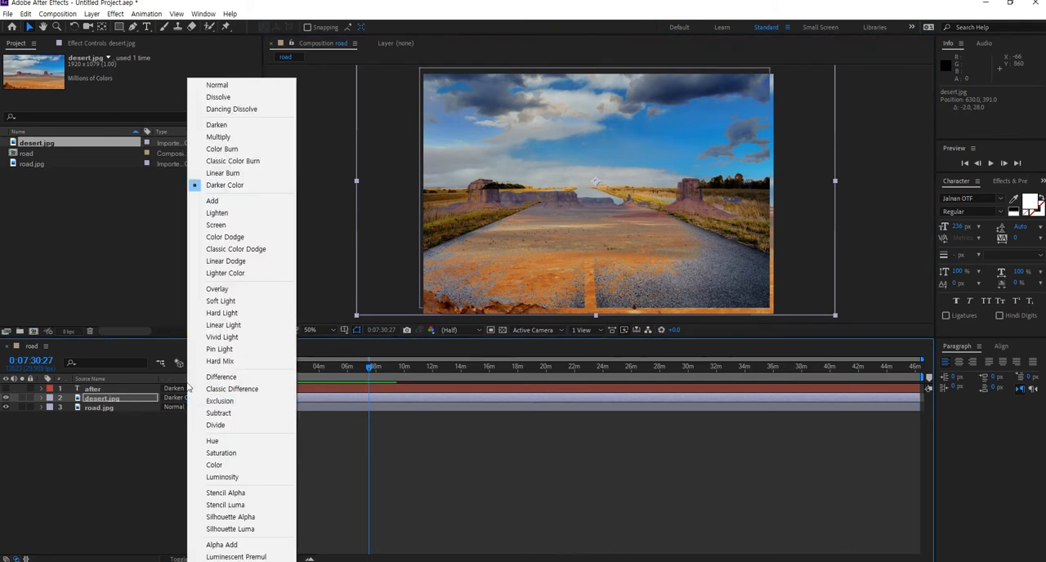
left_click(212, 202)
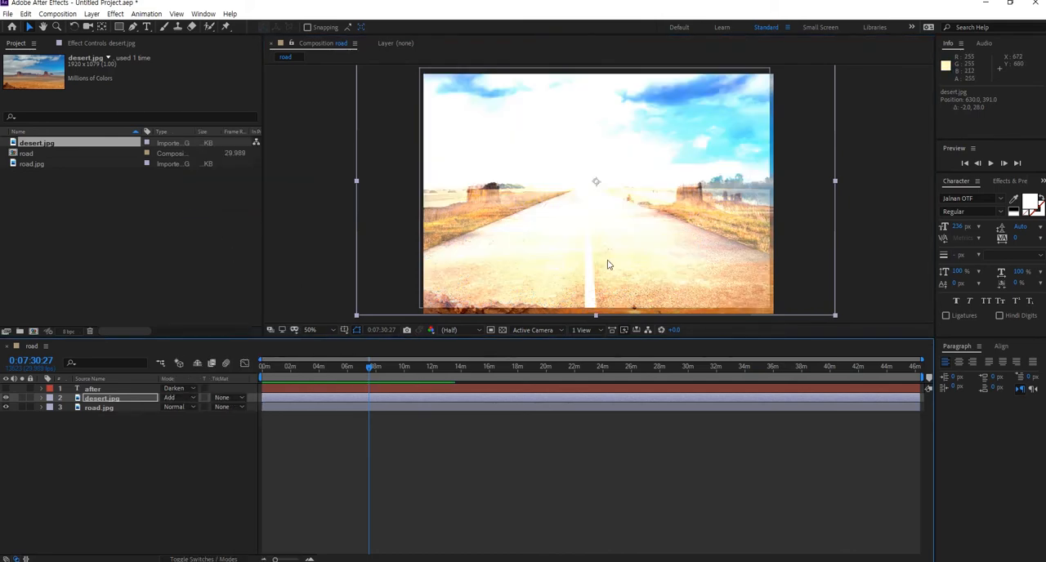
- Move desert.jpg down to about 630, 411 and dismiss the blending mode list
left_click_drag(608, 261, 607, 269)
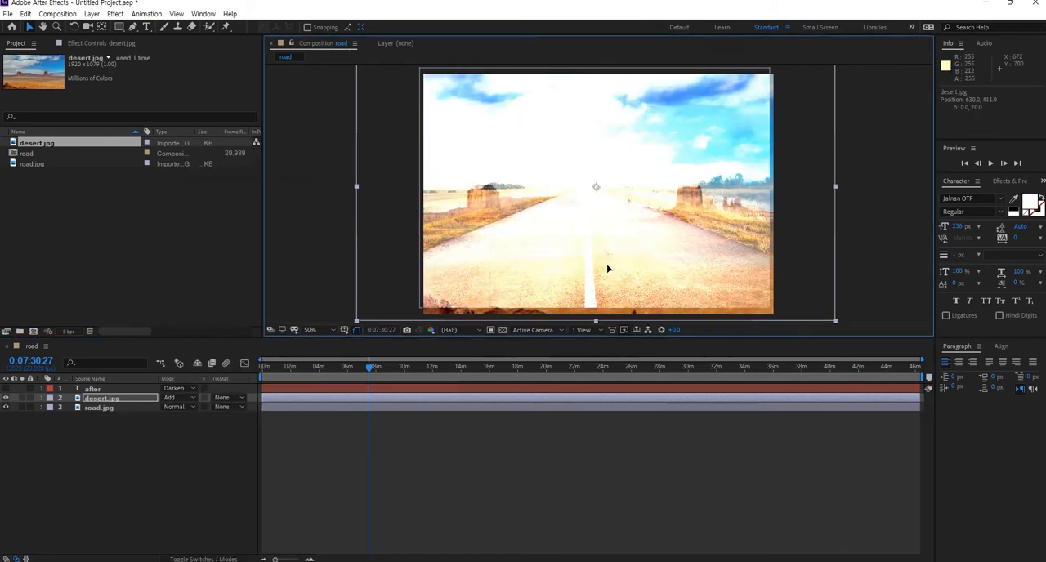
left_click(170, 398)
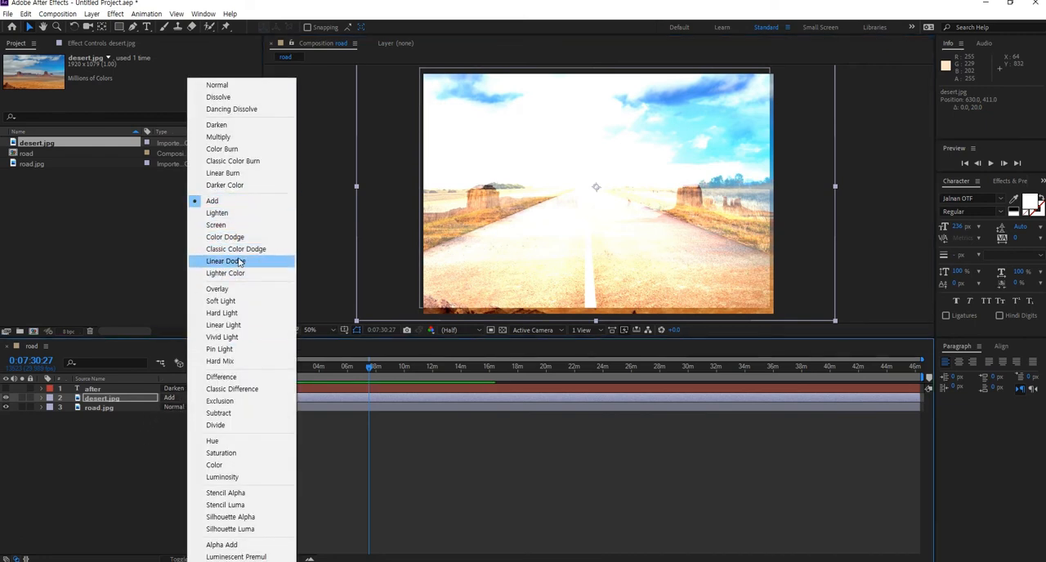
key("Escape")
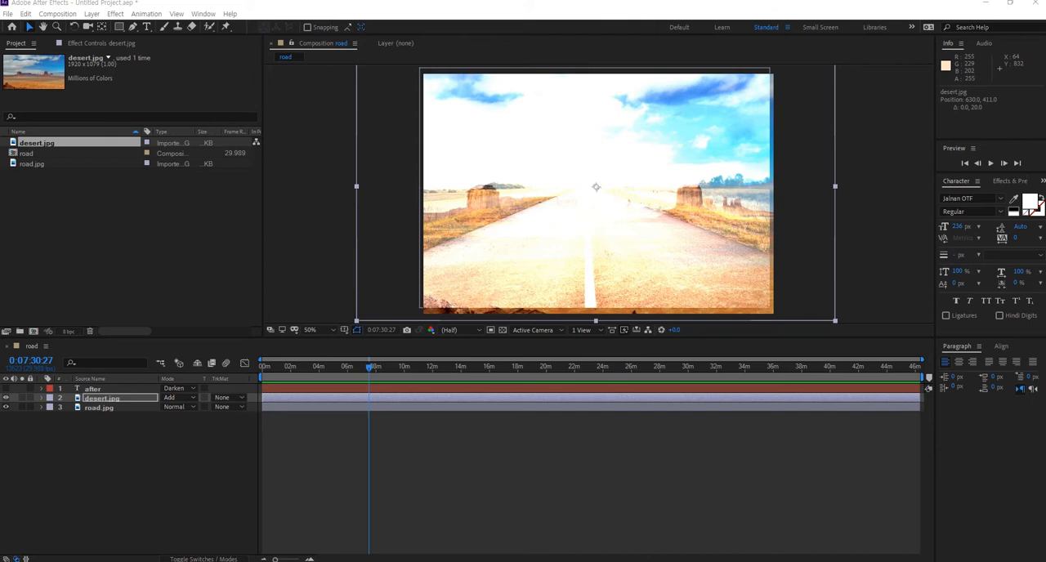
- Hide desert.jpg and set the after text layer's blending mode to Normal
left_click(102, 390)
left_click(5, 398)
left_click(5, 389)
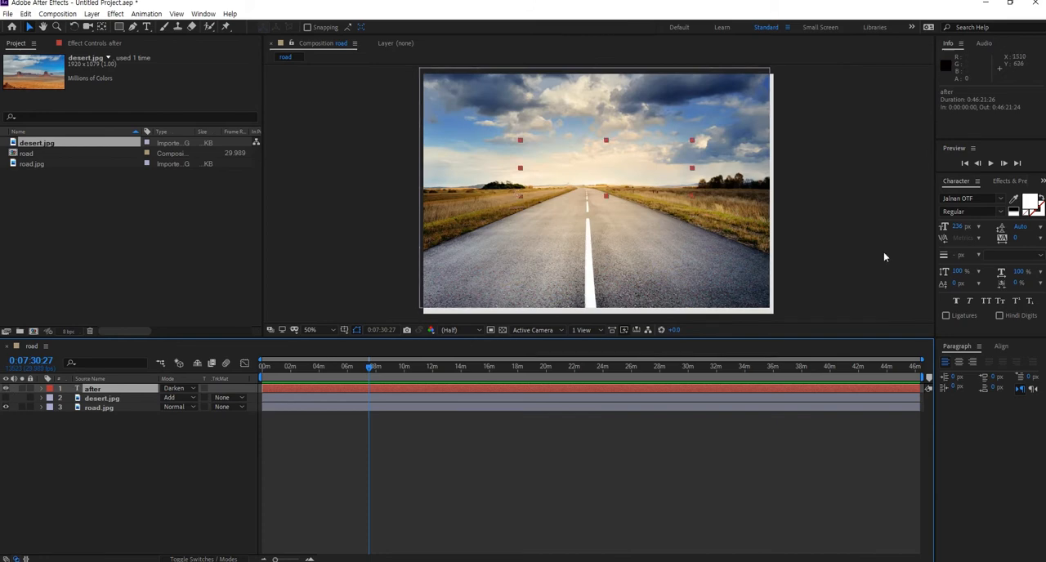
left_click(184, 385)
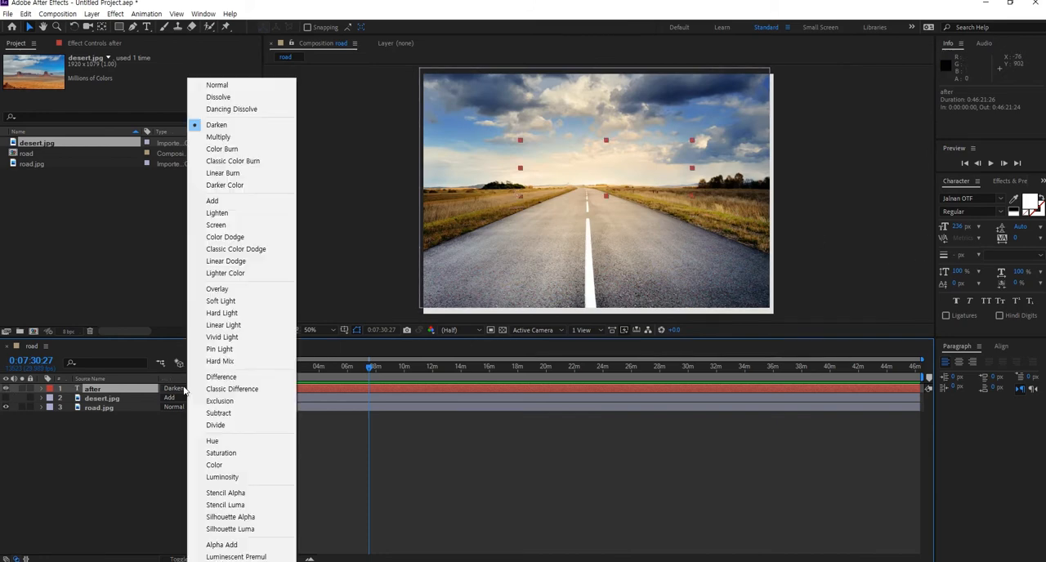
left_click(233, 85)
- Move the after text to about 262, 498 and set its blending mode to Add
left_click_drag(608, 182, 586, 199)
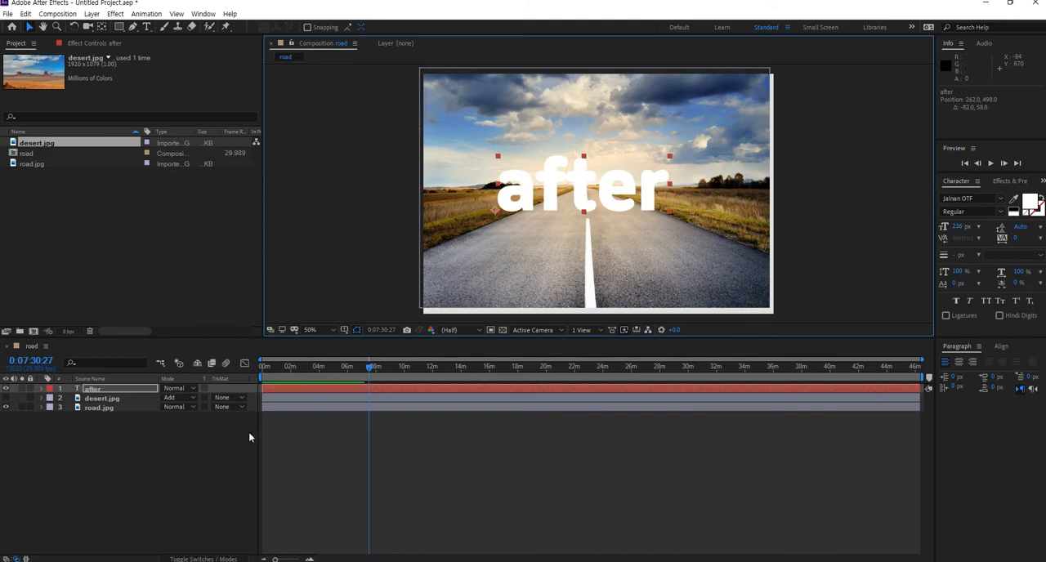
left_click(193, 389)
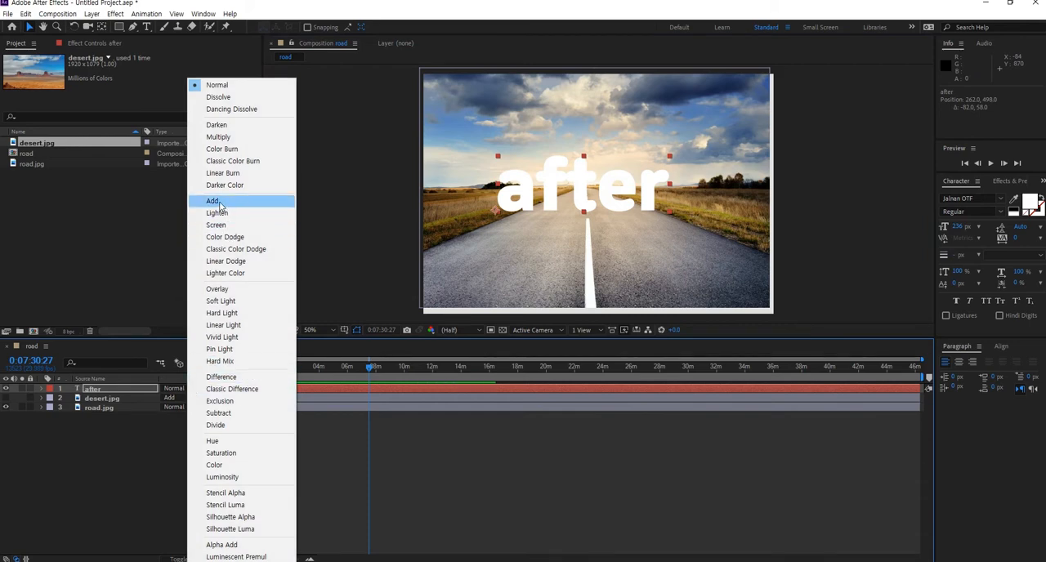
left_click(217, 201)
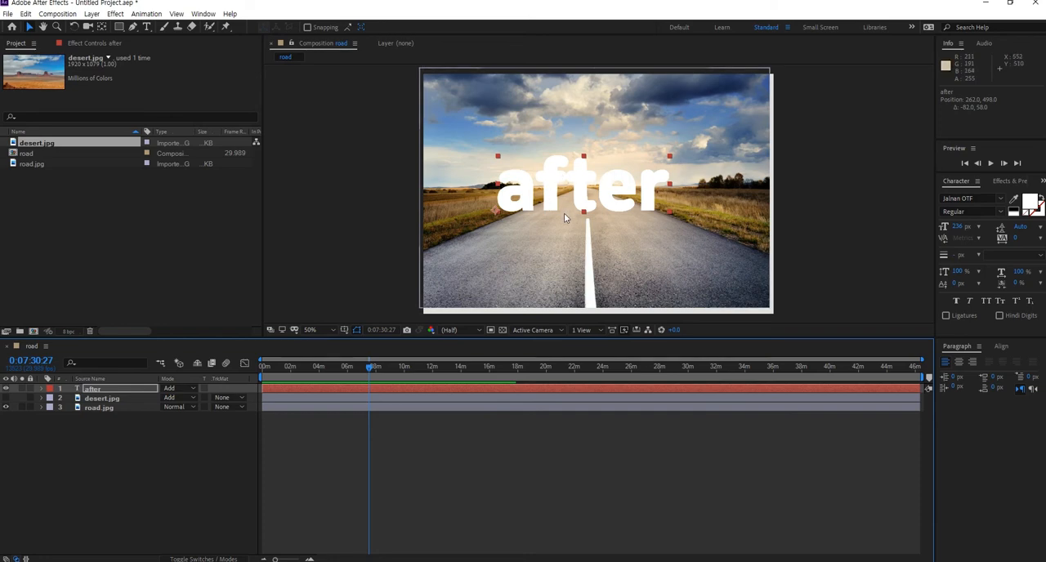
left_click(1028, 205)
mouse_move(101, 78)
left_mouse_down()
mouse_move(16, 128)
mouse_move(0, 191)
mouse_move(19, 166)
mouse_move(25, 94)
mouse_move(4, 126)
mouse_move(12, 152)
mouse_move(2, 163)
mouse_move(12, 70)
mouse_move(1, 186)
mouse_move(2, 23)
mouse_move(1, 212)
left_mouse_up()
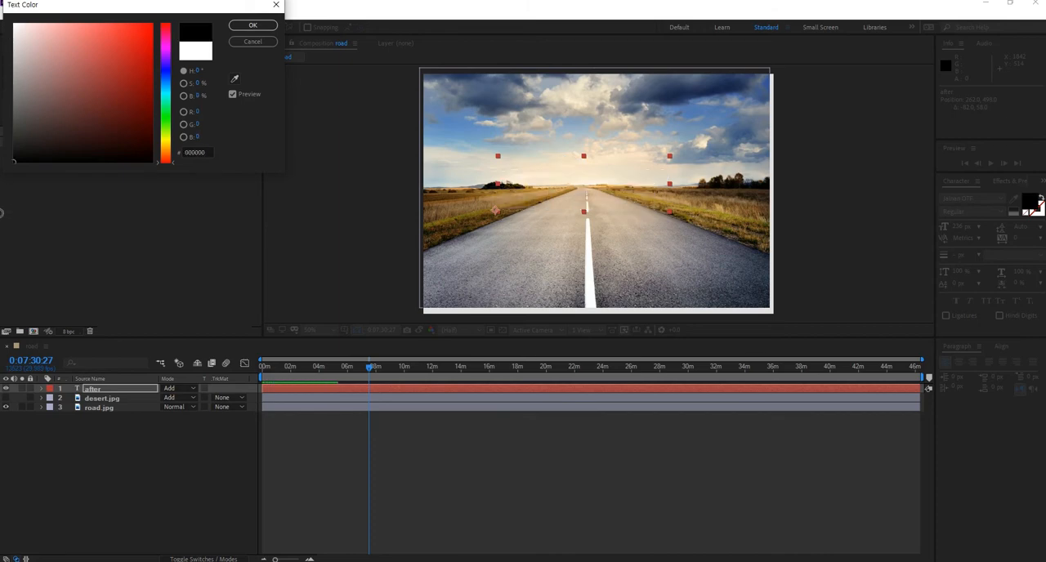
mouse_move(1, 213)
left_mouse_down()
mouse_move(2, 32)
mouse_move(3, 200)
left_mouse_up()
left_click(244, 42)
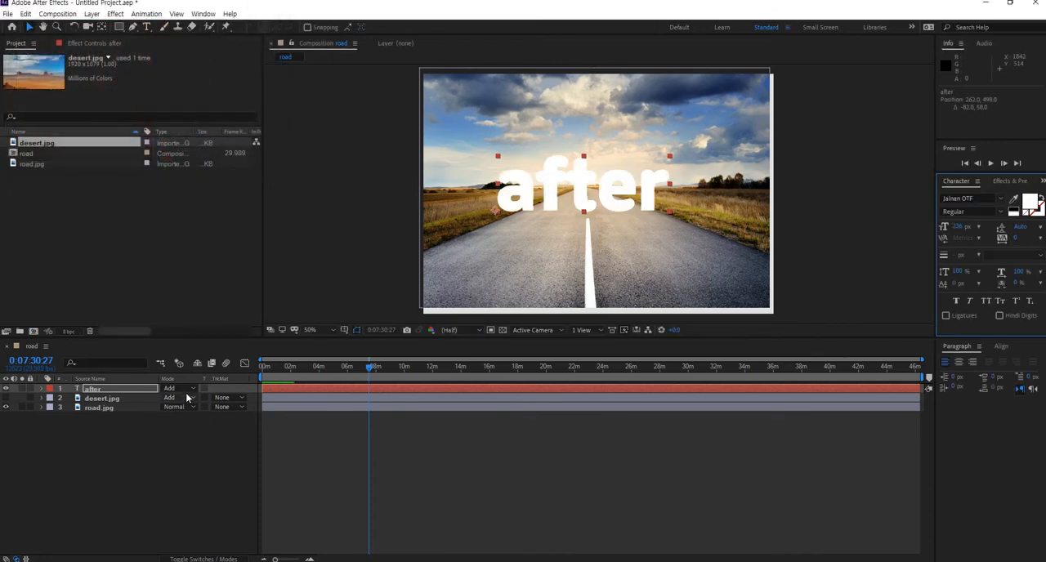
- Set the after layer's blending mode to Lighter Color and show desert.jpg again
left_click(189, 393)
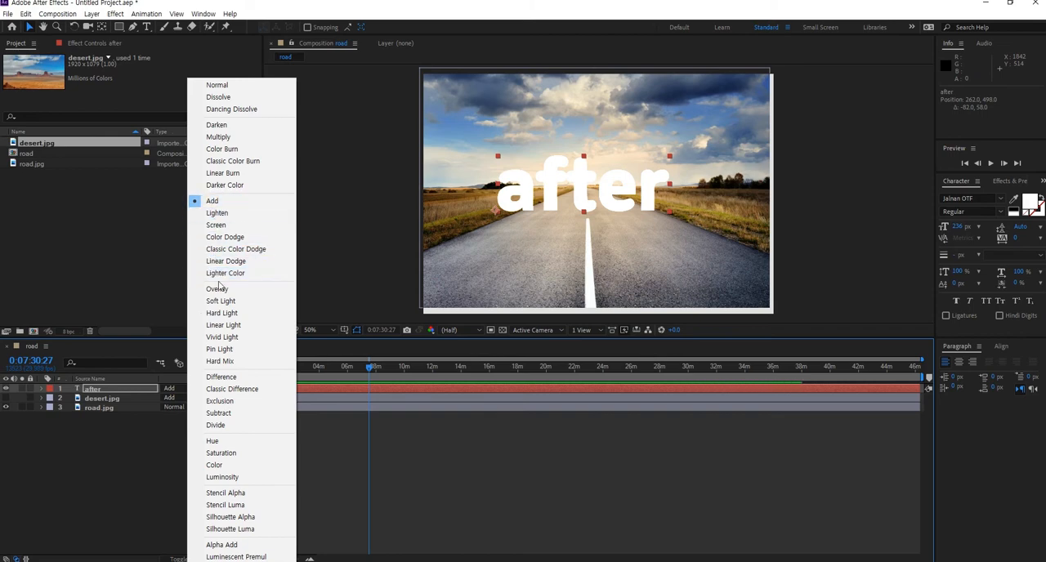
left_click(215, 275)
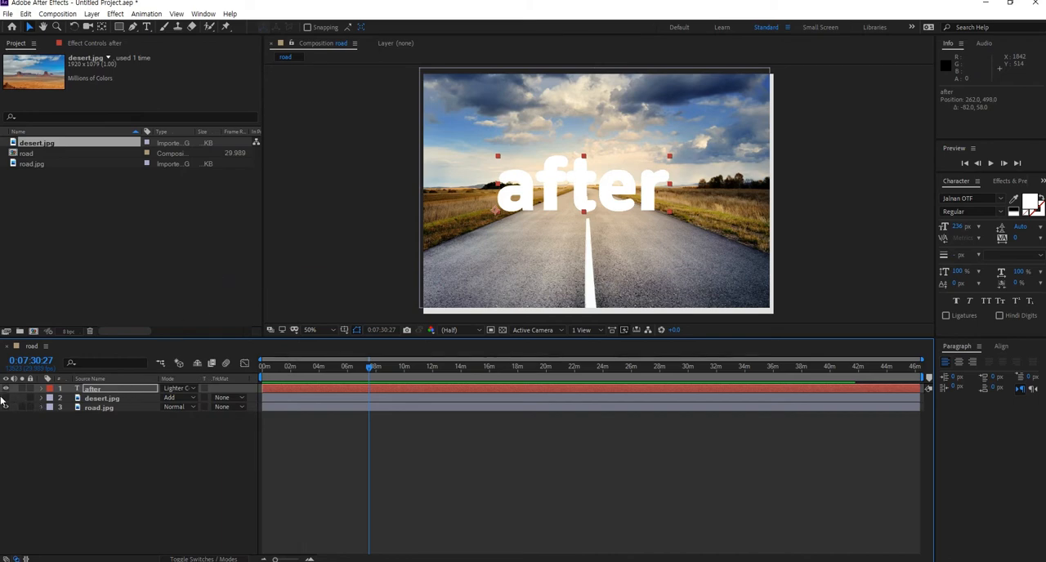
left_click(6, 398)
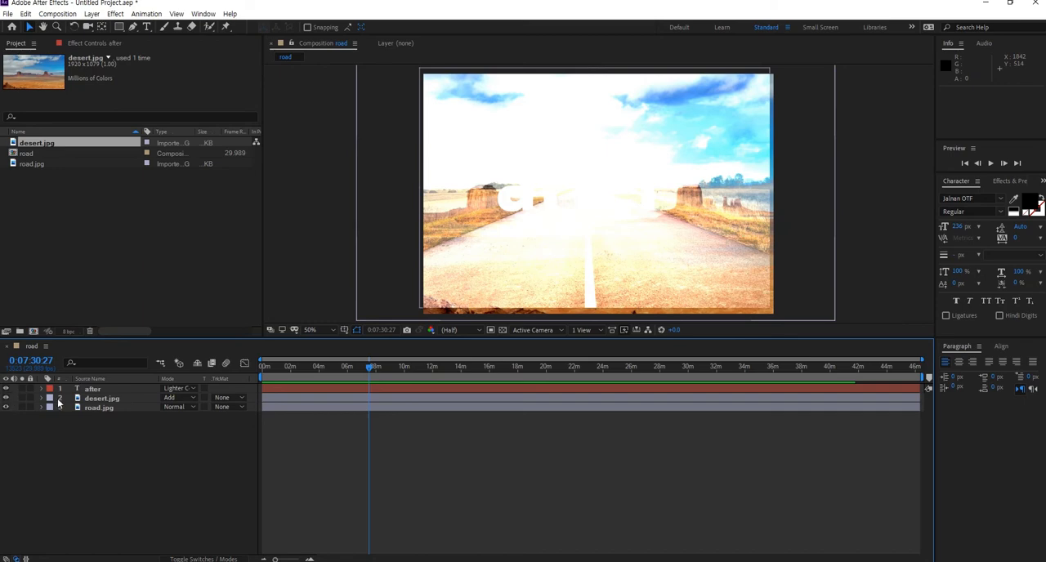
- Reset desert.jpg's blending mode to Normal and reselect the after layer
left_click(176, 398)
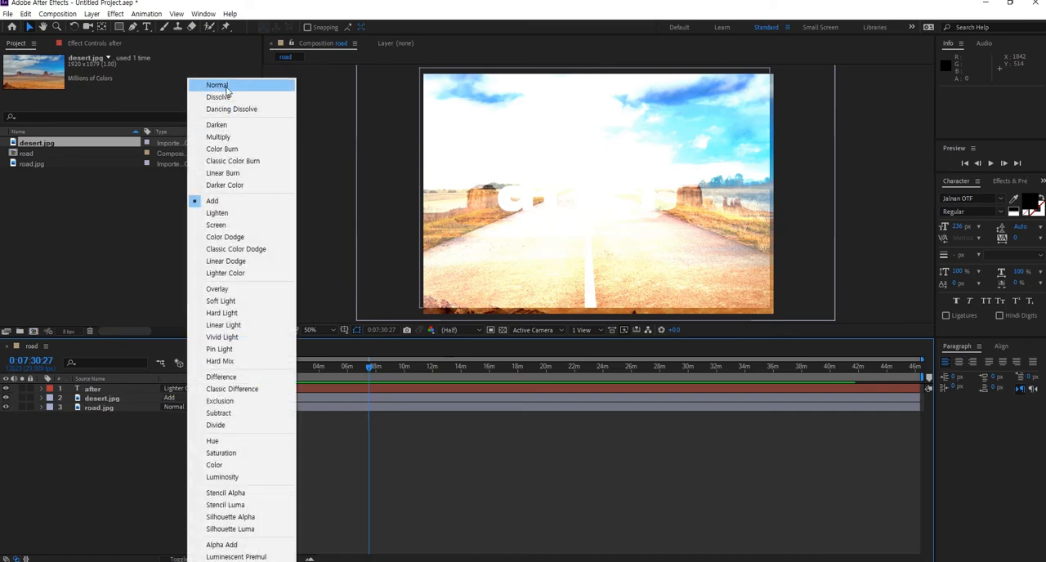
left_click(217, 87)
left_click(181, 399)
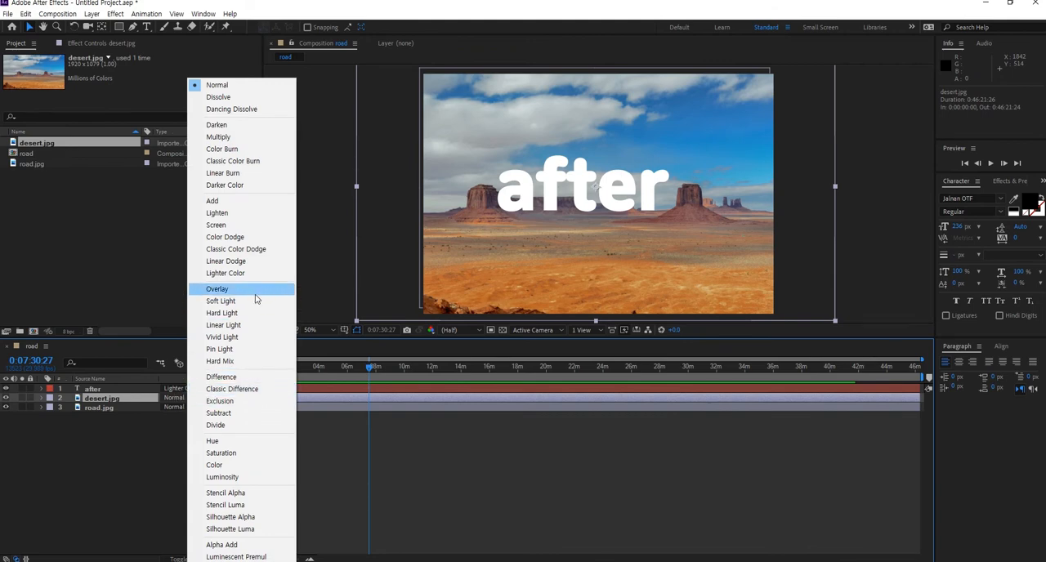
left_click(103, 391)
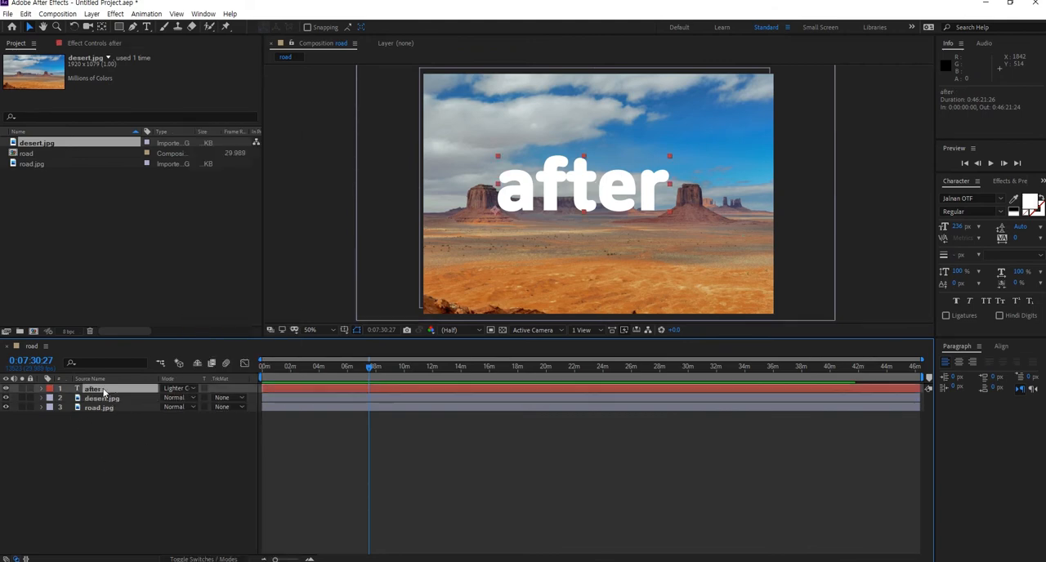
- Hide the after layer and set desert.jpg's blending mode to Overlay
left_click(5, 390)
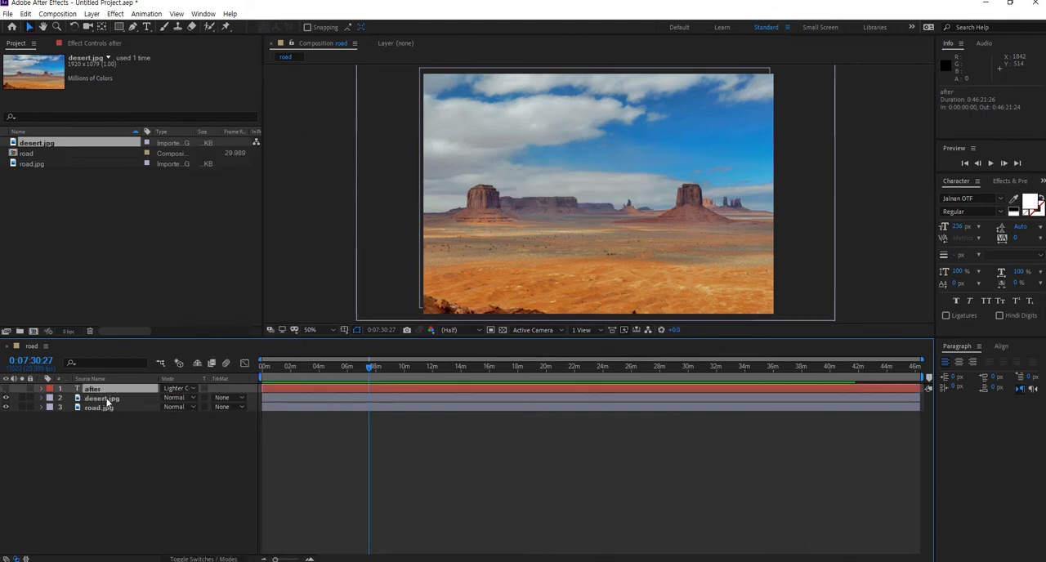
left_click(177, 398)
left_click(228, 294)
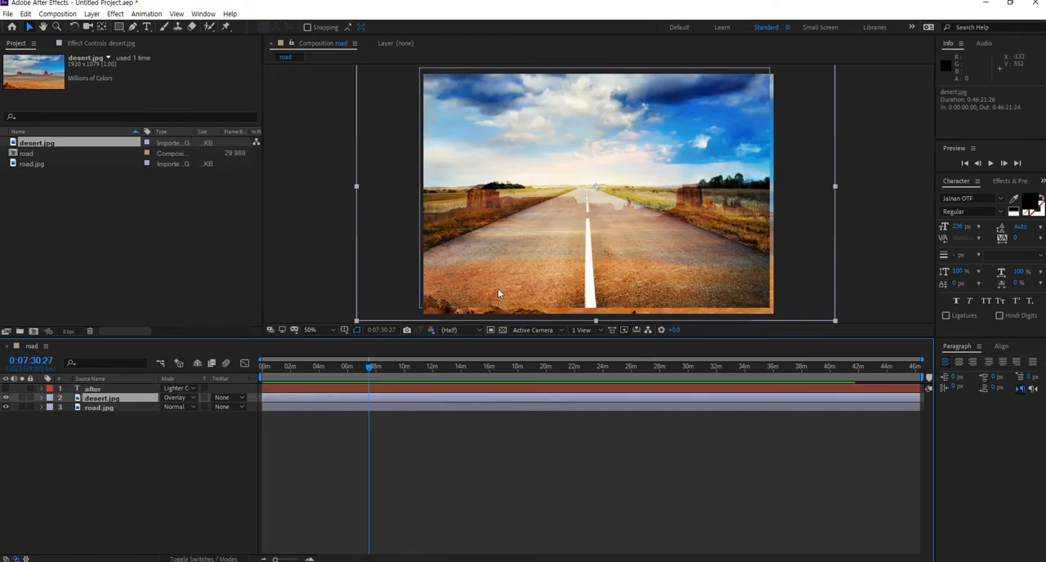
- Set desert.jpg's blending mode to Soft Light, then switch it to Linear Light
left_click(192, 400)
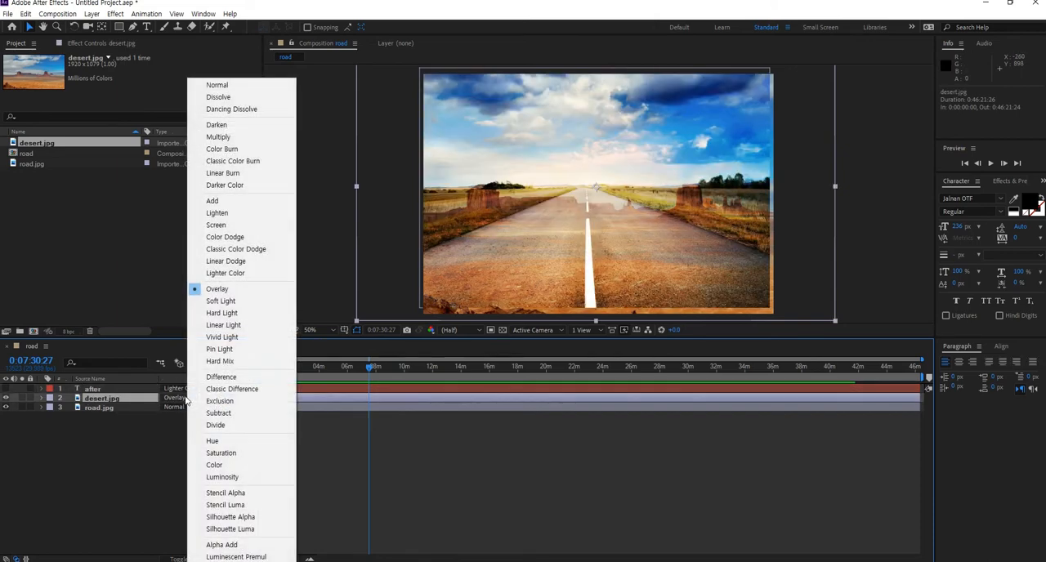
left_click(220, 301)
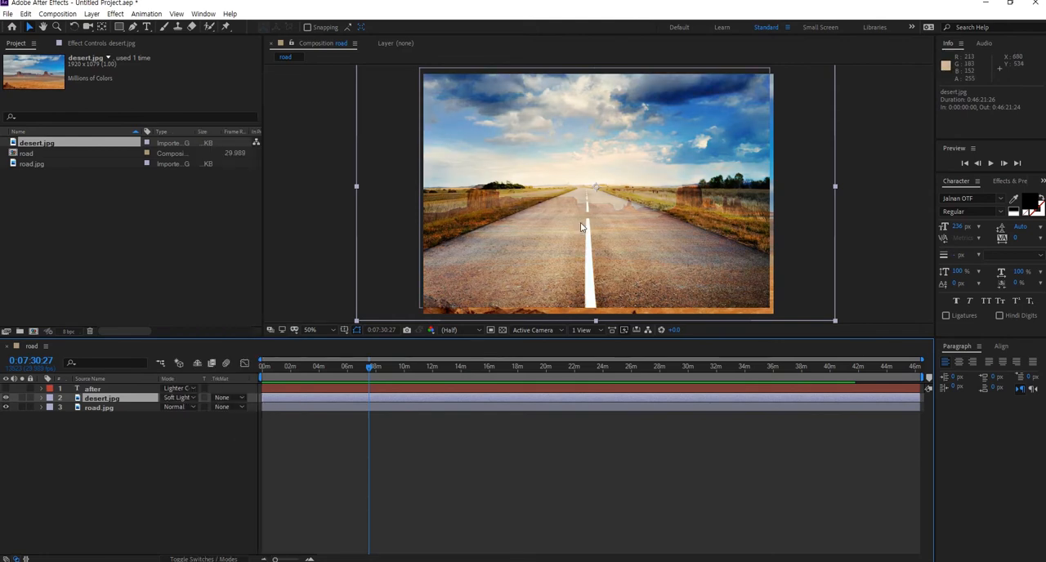
left_click(186, 398)
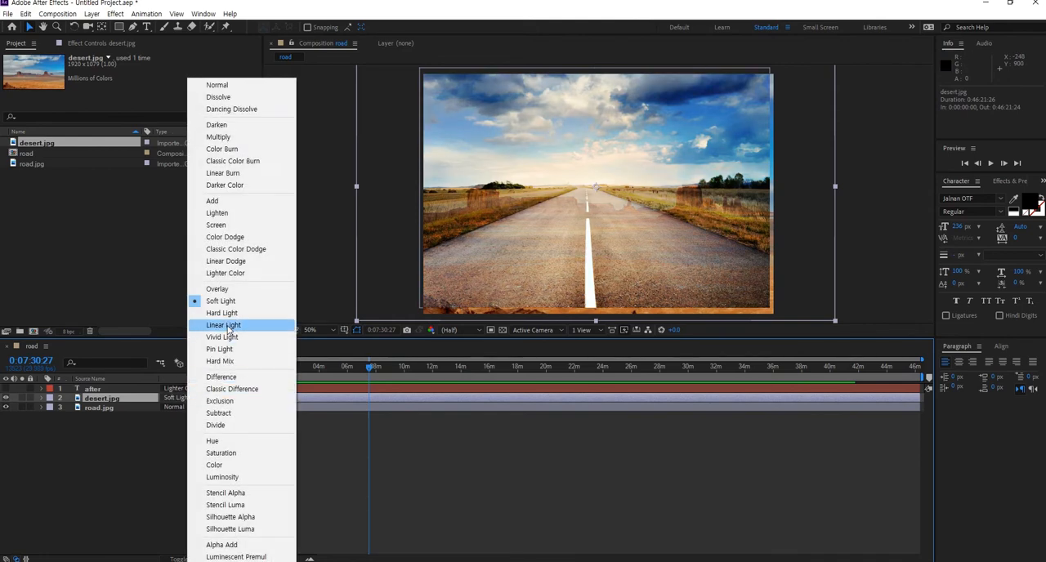
left_click(222, 324)
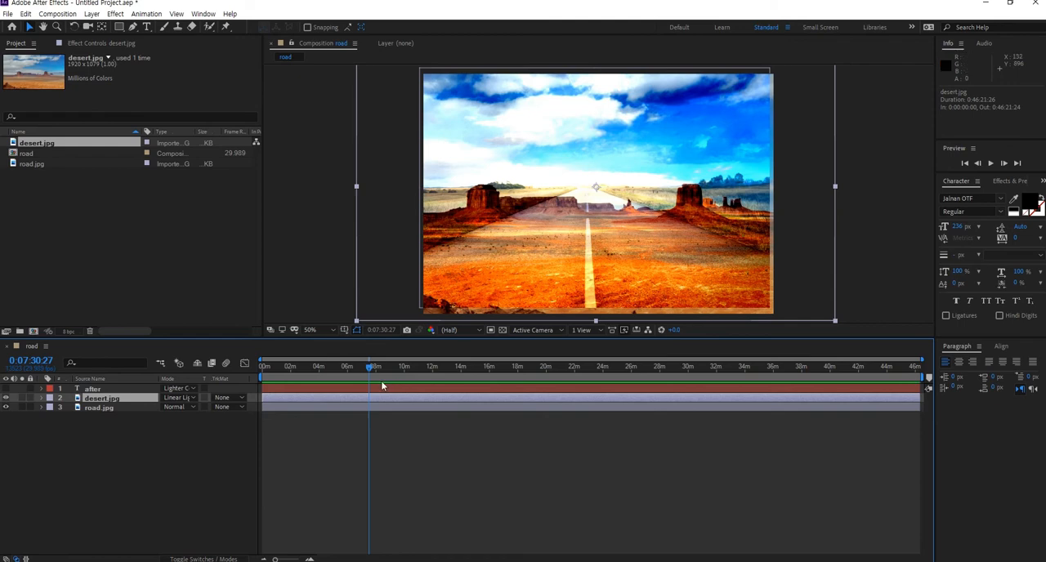
- Show the after layer again and reset desert.jpg's blending mode to Normal
left_click(181, 398)
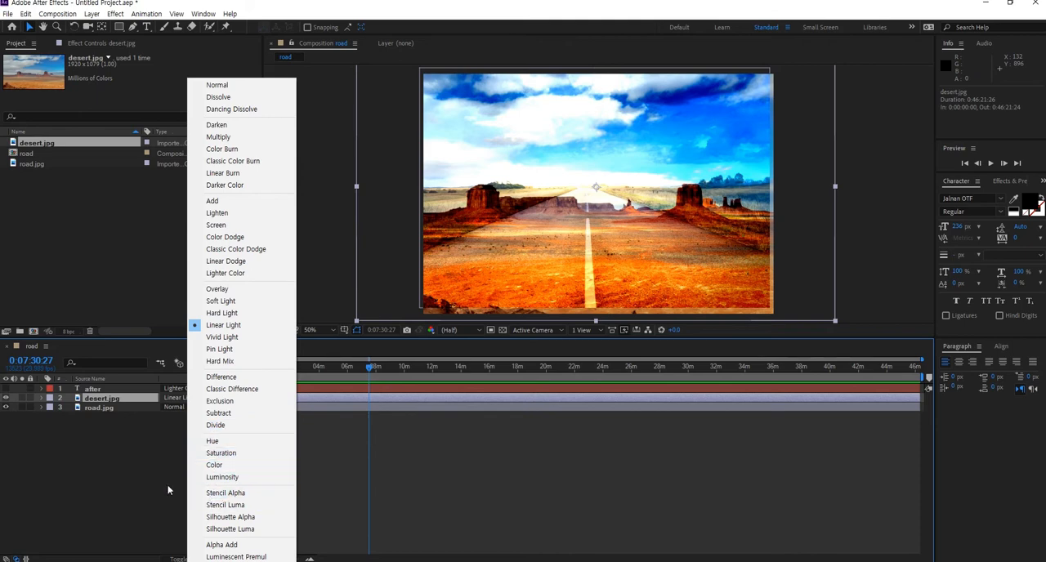
left_click(139, 471)
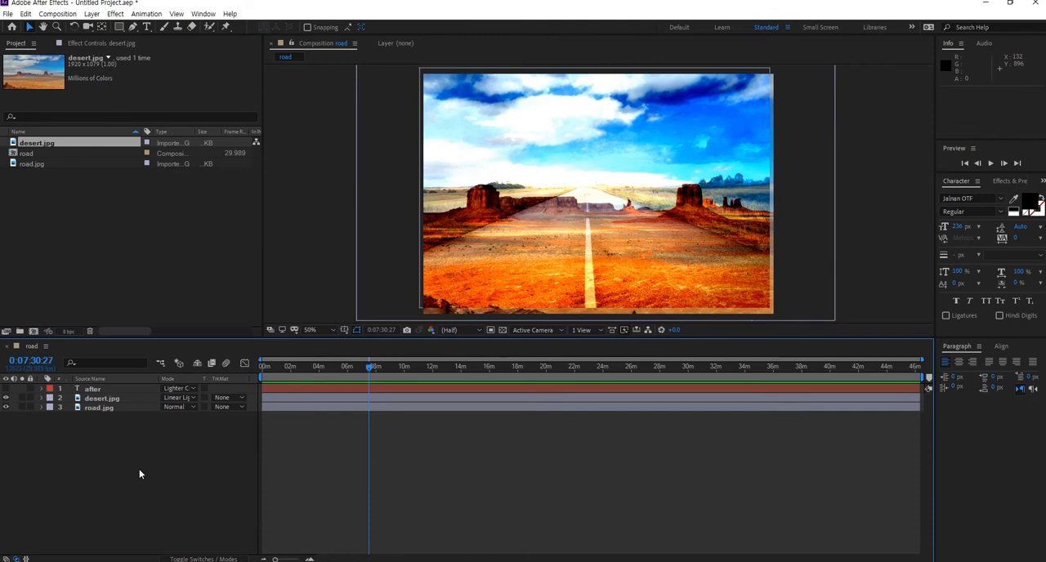
left_click(7, 390)
left_click(186, 398)
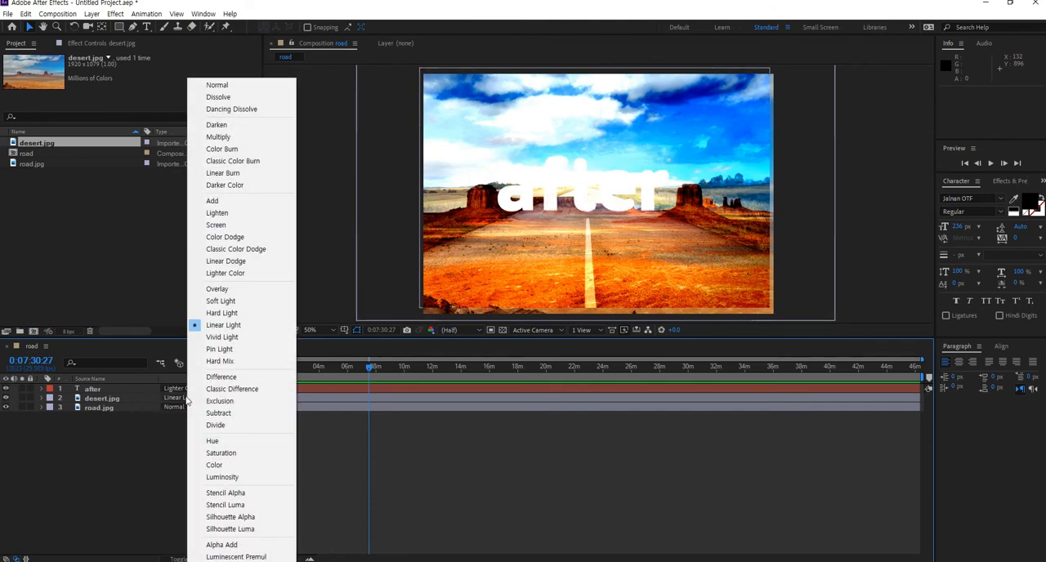
left_click(232, 85)
- Select the after layer and set its blending mode to Stencil Alpha
left_click(175, 388)
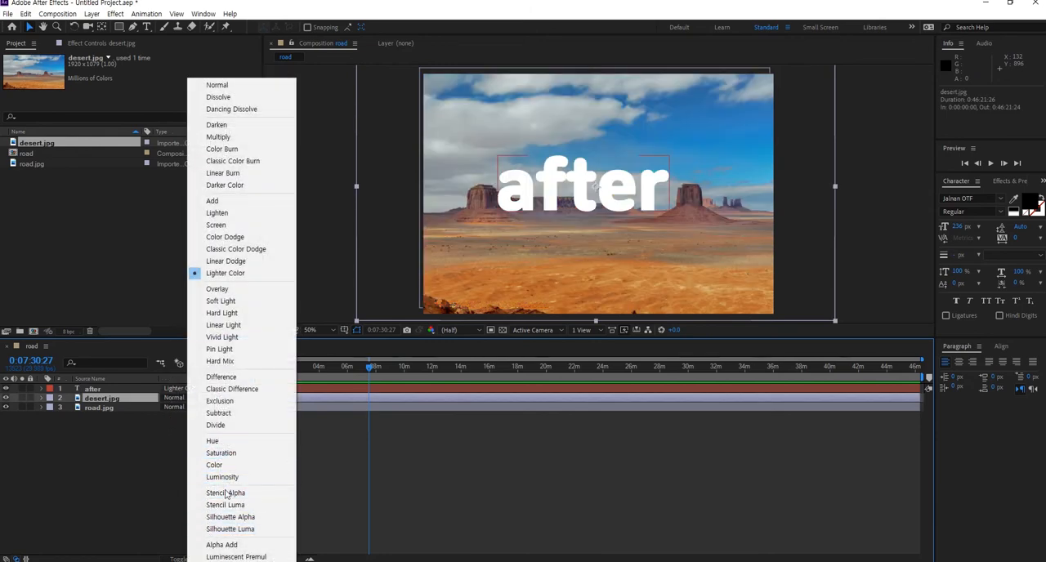
left_click(150, 442)
left_click(182, 389)
left_click(101, 391)
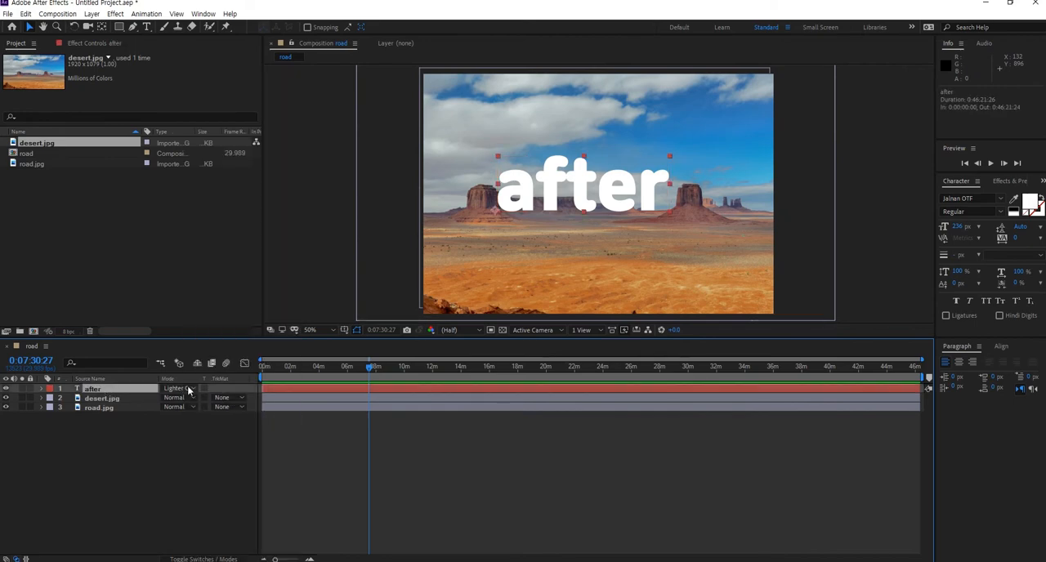
left_click(181, 389)
left_click(224, 493)
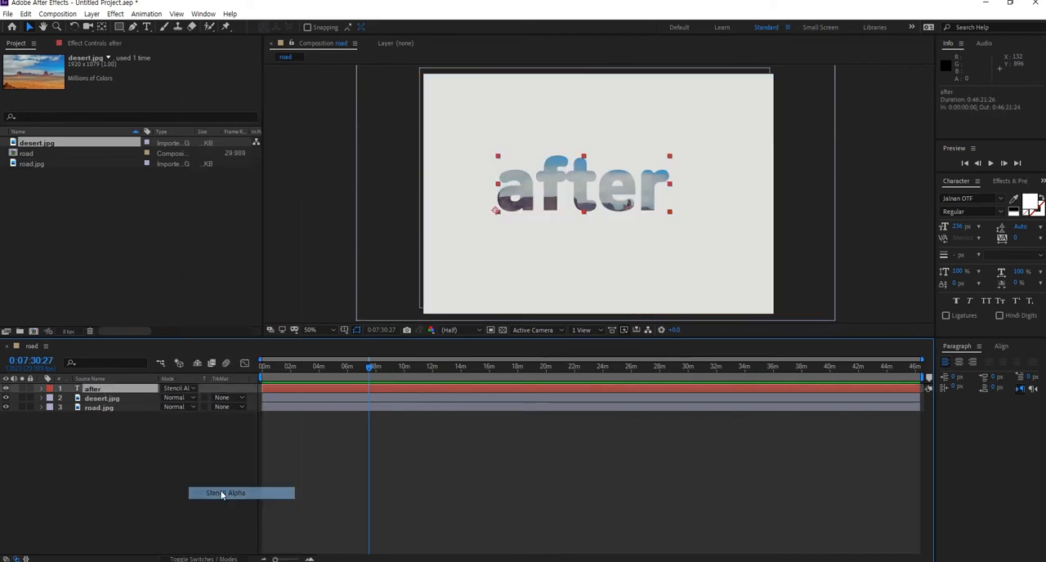
- Nudge desert.jpg slightly and move the after text to about 2720, 548
left_click(678, 244)
mouse_move(678, 248)
left_mouse_down()
mouse_move(684, 231)
mouse_move(665, 245)
left_mouse_up()
left_click(117, 390)
mouse_move(575, 251)
left_mouse_down()
mouse_move(600, 247)
mouse_move(563, 254)
left_mouse_up()
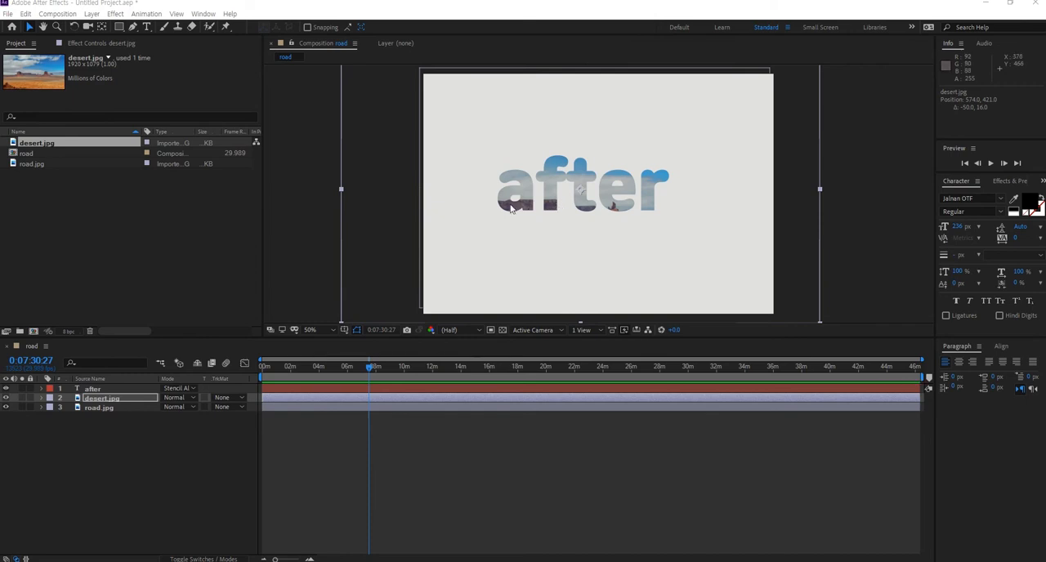
left_click(93, 389)
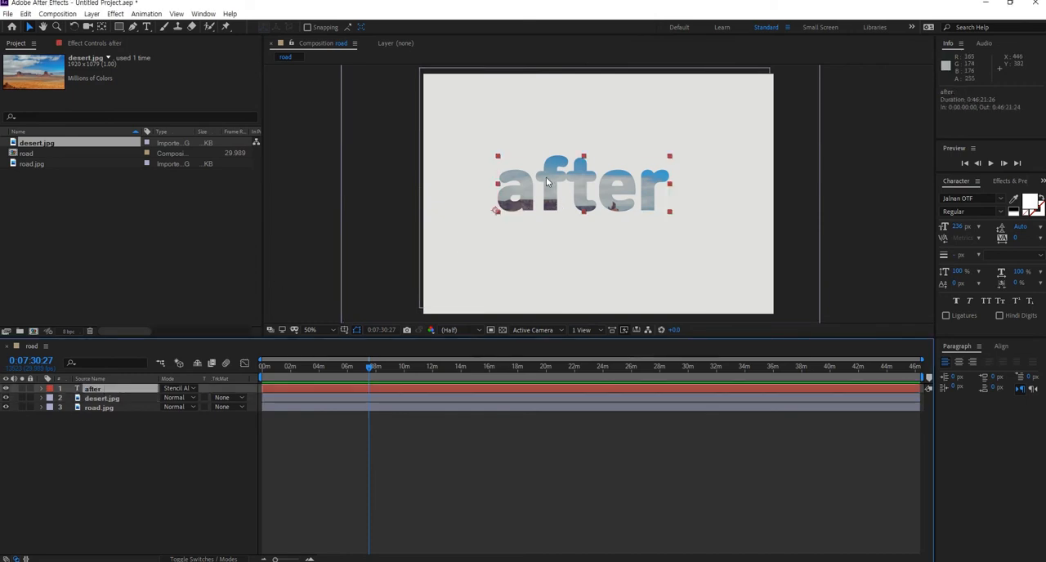
mouse_move(545, 182)
left_mouse_down()
mouse_move(604, 184)
mouse_move(564, 221)
mouse_move(515, 205)
mouse_move(500, 187)
mouse_move(599, 187)
mouse_move(590, 201)
mouse_move(557, 197)
left_mouse_up()
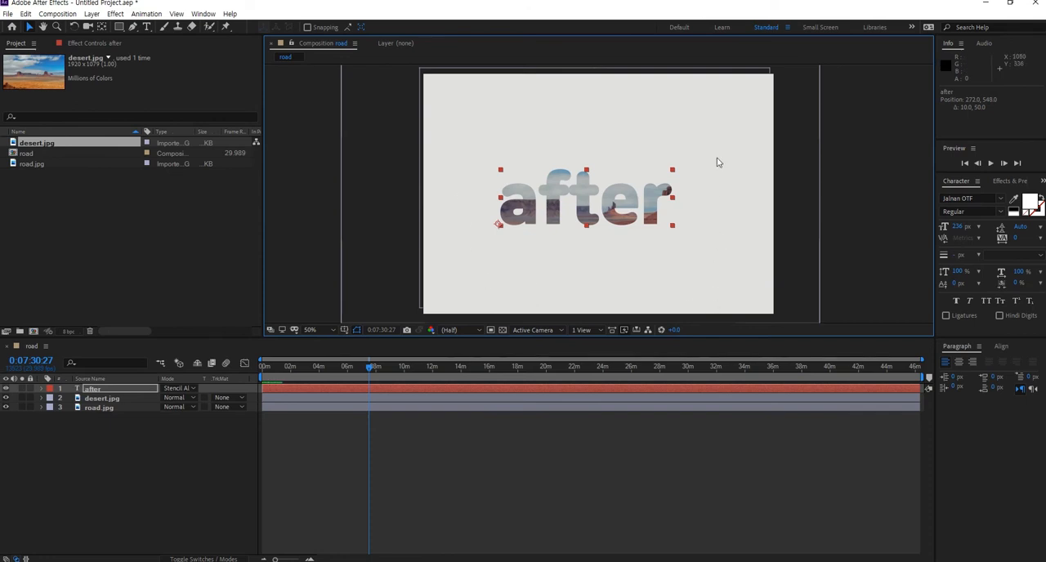
- Set the after layer's blending mode to Stencil Luma
left_click(195, 387)
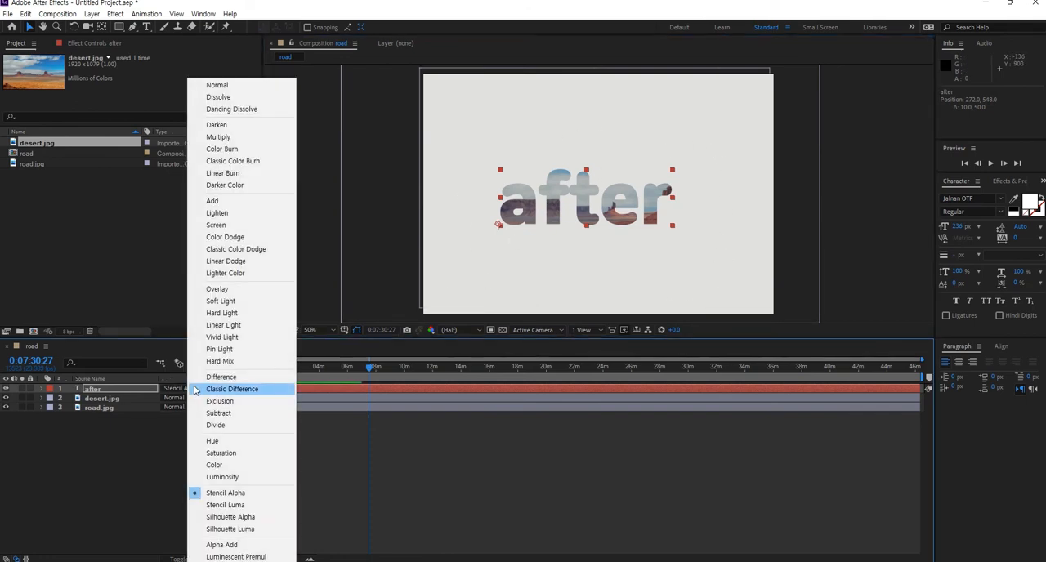
left_click(219, 506)
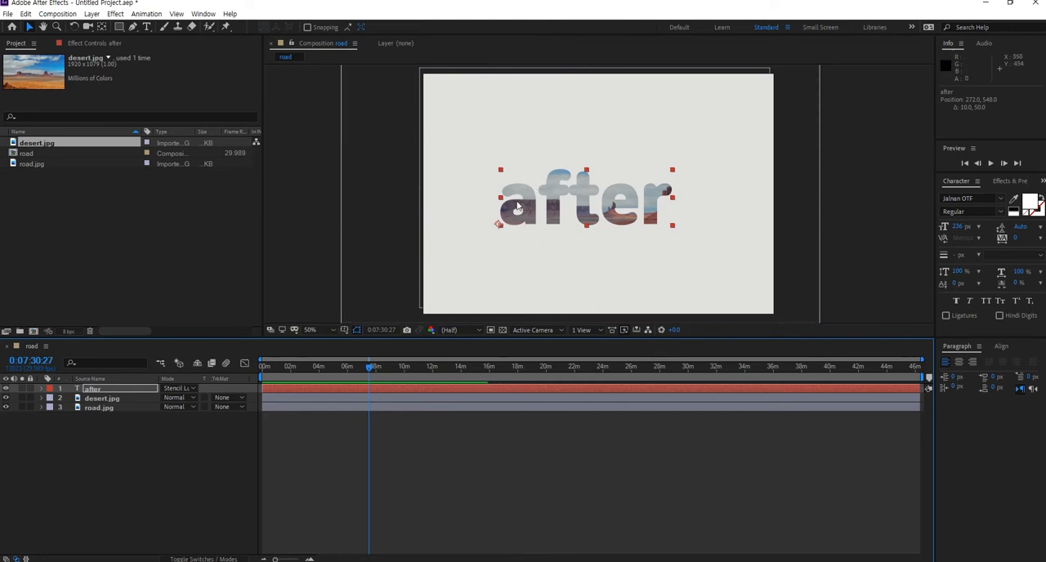
left_click(95, 390)
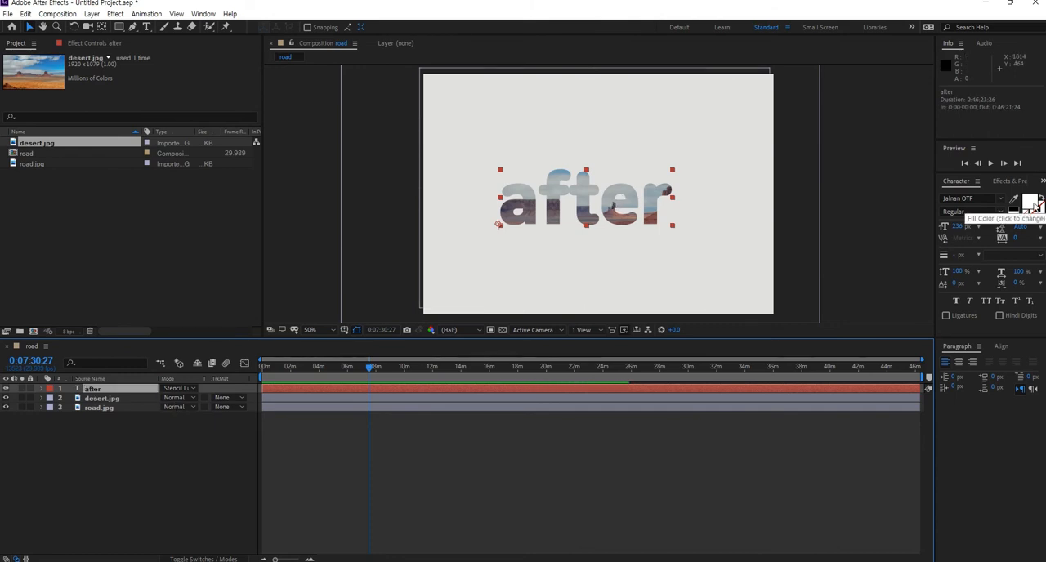
left_click(193, 389)
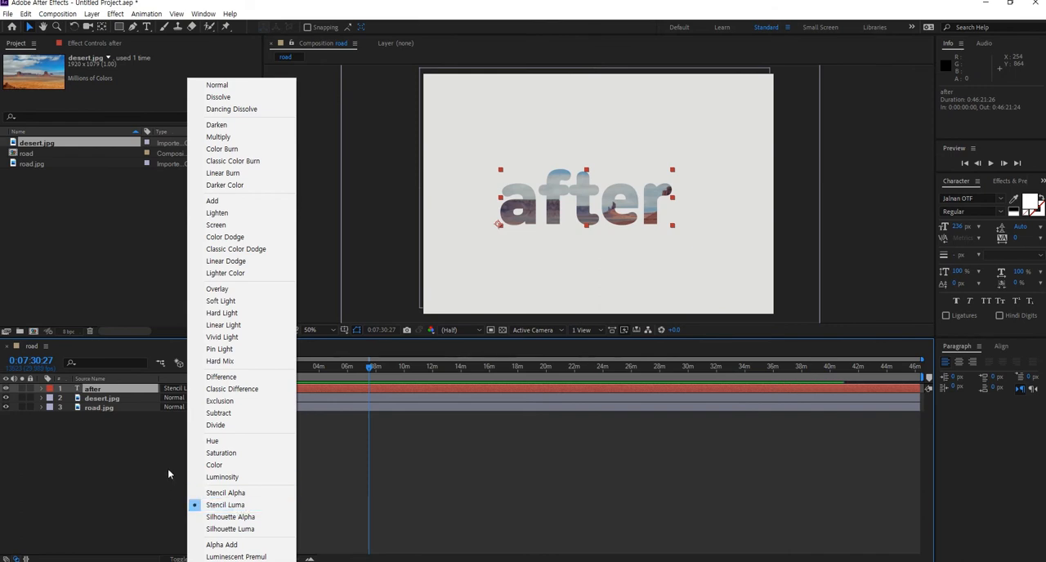
left_click(183, 410)
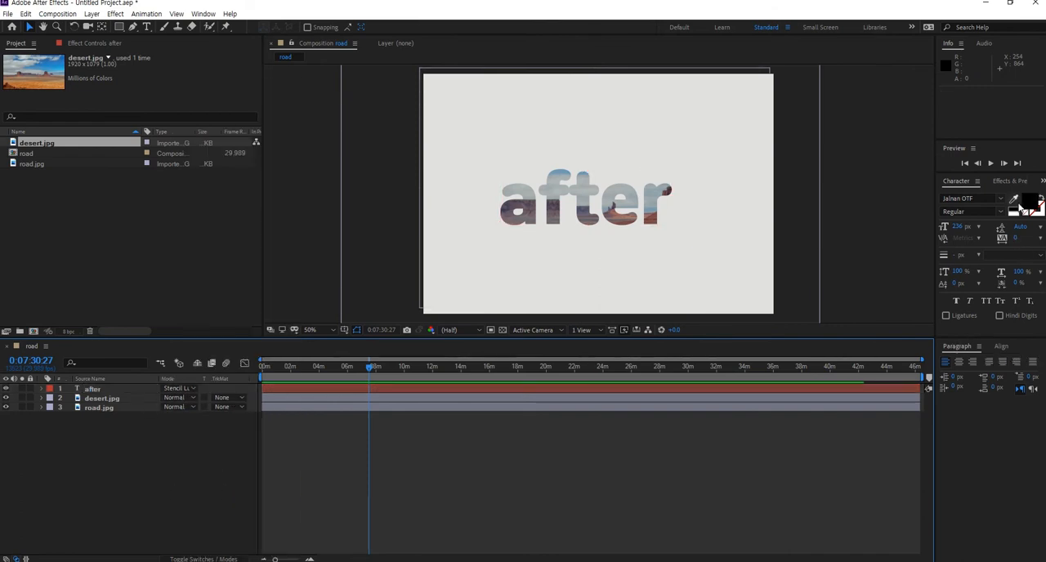
left_click(498, 223)
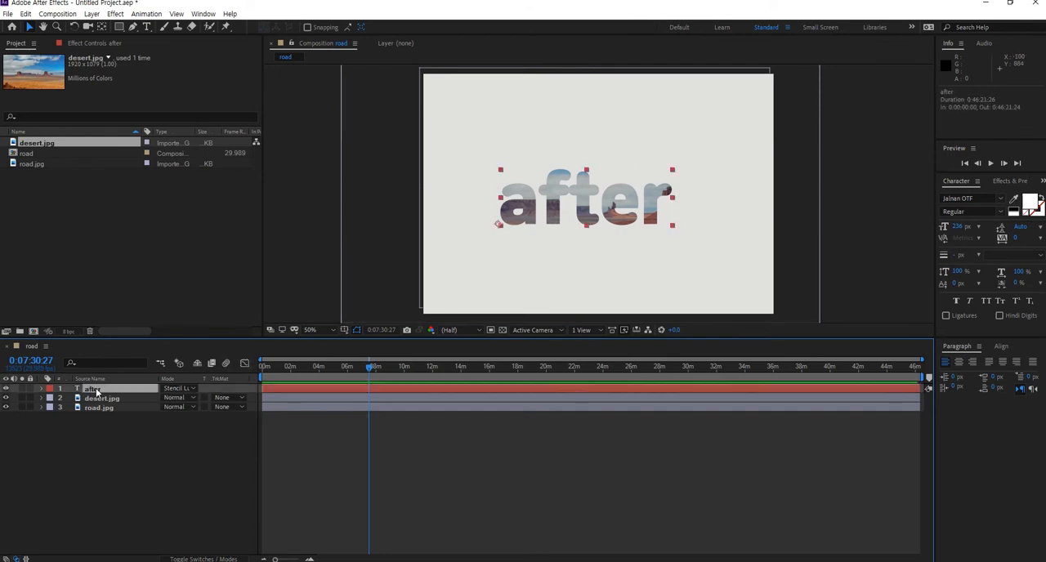
left_click(1029, 202)
left_click_drag(100, 66, 0, 205)
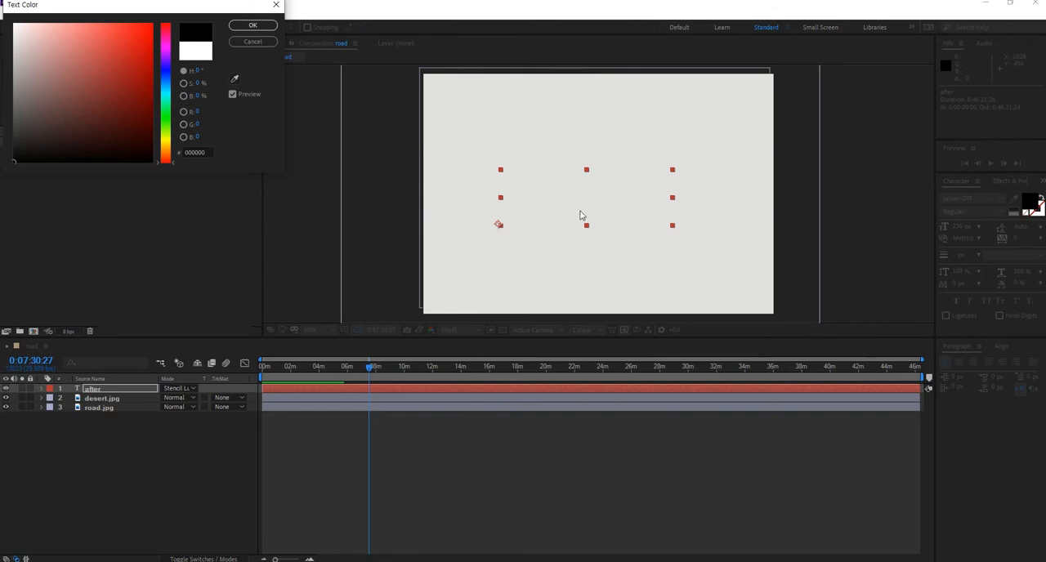
left_click_drag(64, 142, 7, 84)
left_click(255, 42)
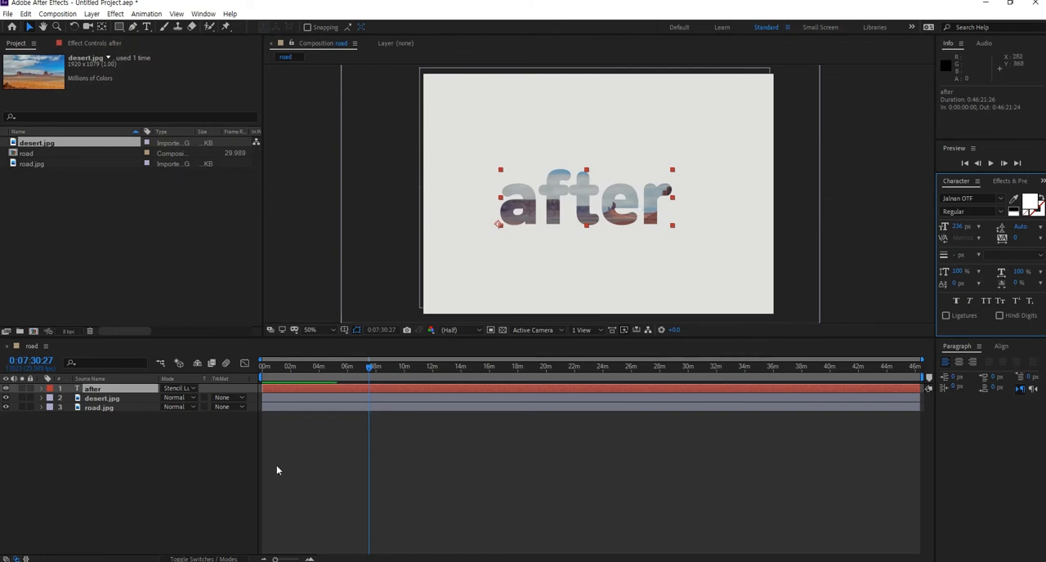
- Set the after layer's blending mode to Silhouette Alpha
left_click(189, 389)
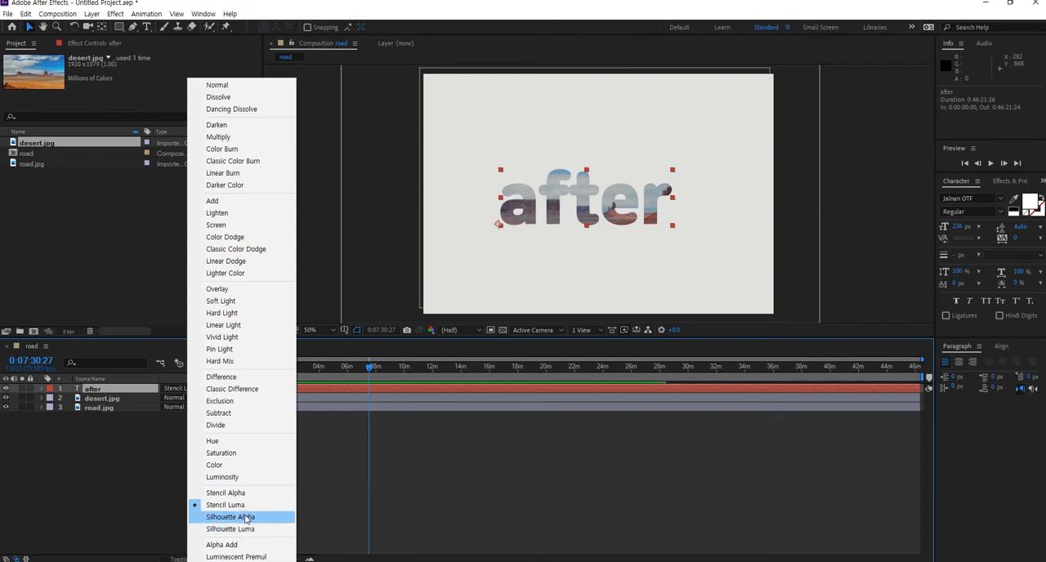
left_click(245, 518)
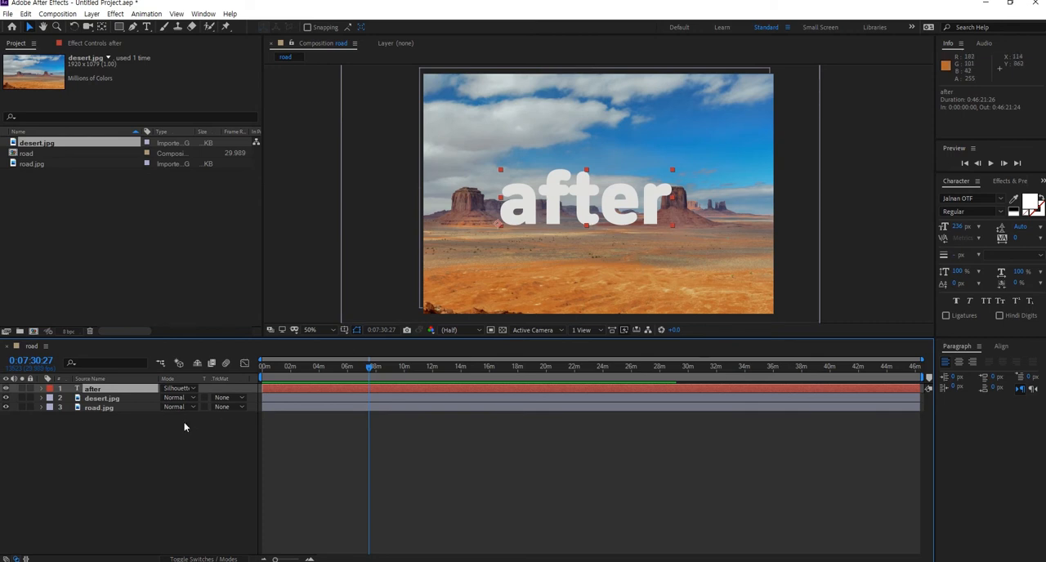
- Switch the after layer's blending mode to Silhouette Luma
left_click(188, 389)
left_click(190, 392)
left_click(190, 391)
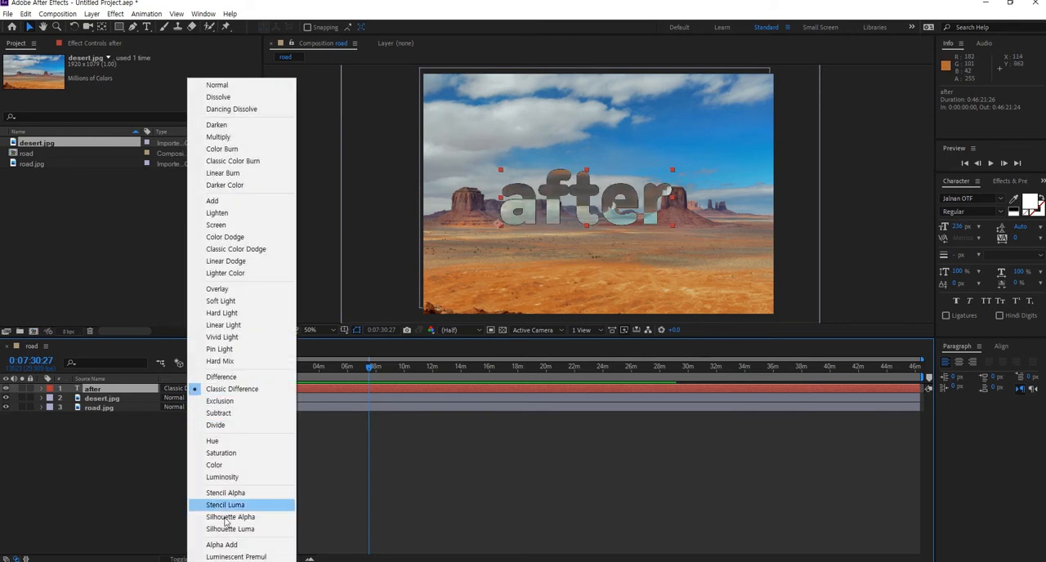
left_click(219, 531)
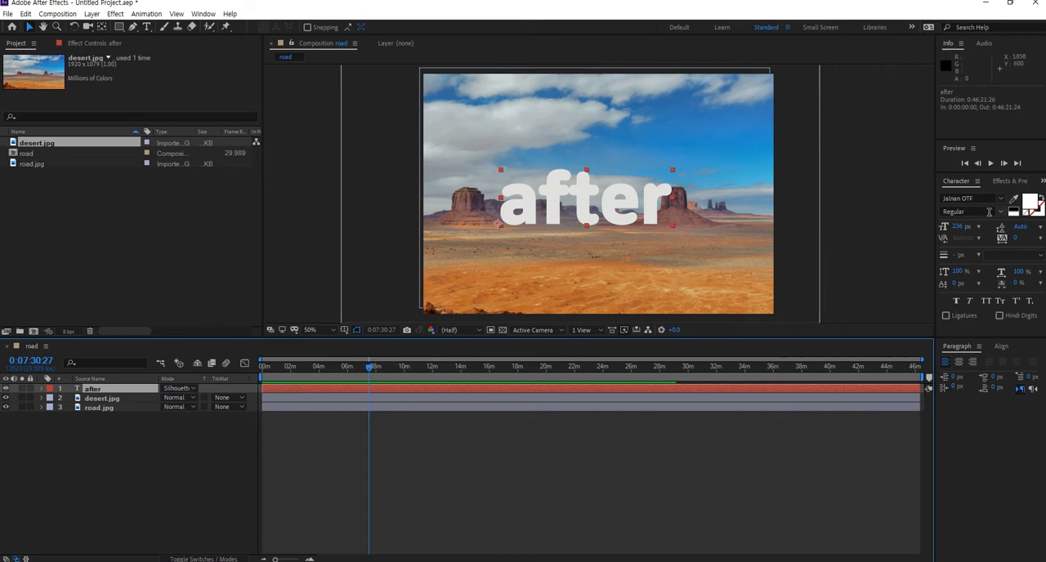
left_click(1030, 205)
left_click_drag(24, 151, 47, 46)
left_click(251, 42)
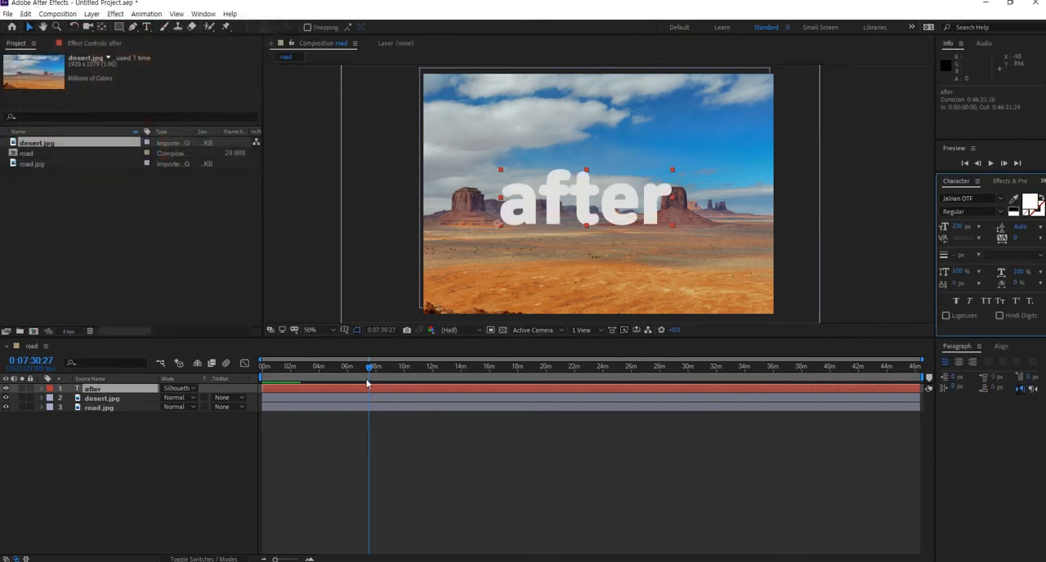
- Reopen the after layer's blending mode list to review the current mode
left_click(119, 423)
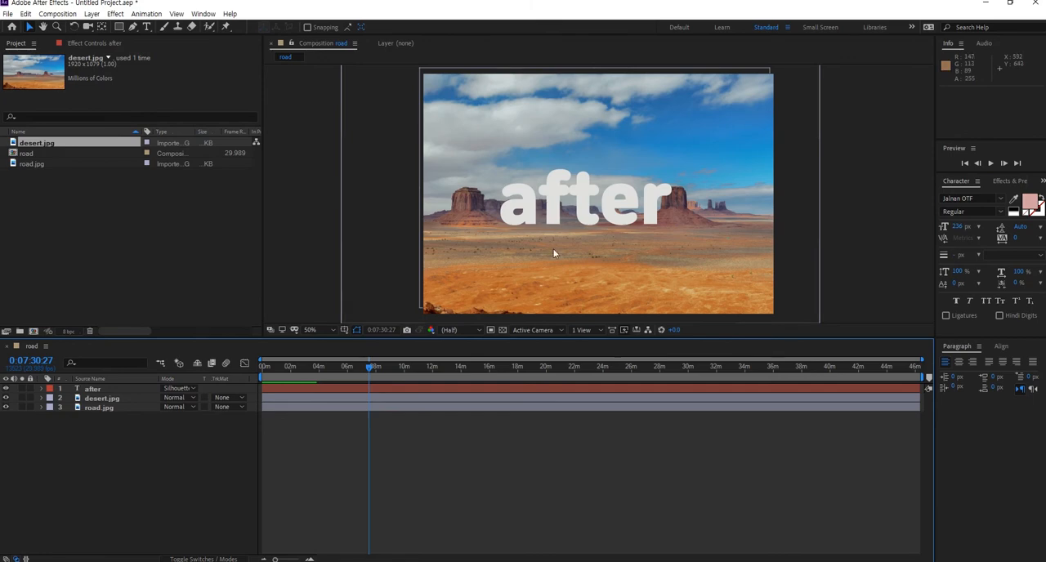
left_click(181, 388)
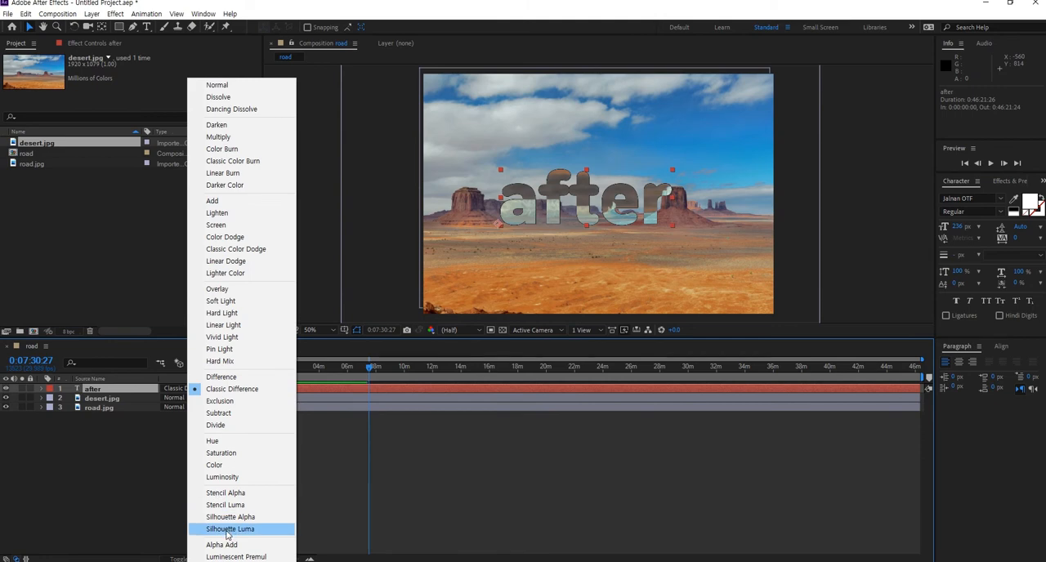
left_click(90, 490)
- Import singapore.jpg and place it in the composition directly below the after layer
left_click(124, 233)
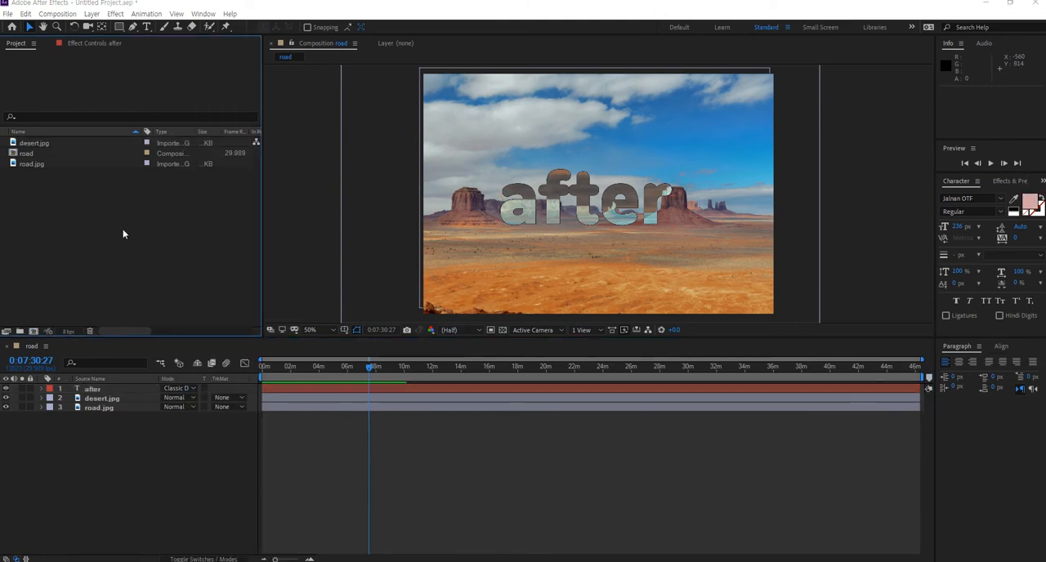
double_click(123, 233)
double_click(243, 176)
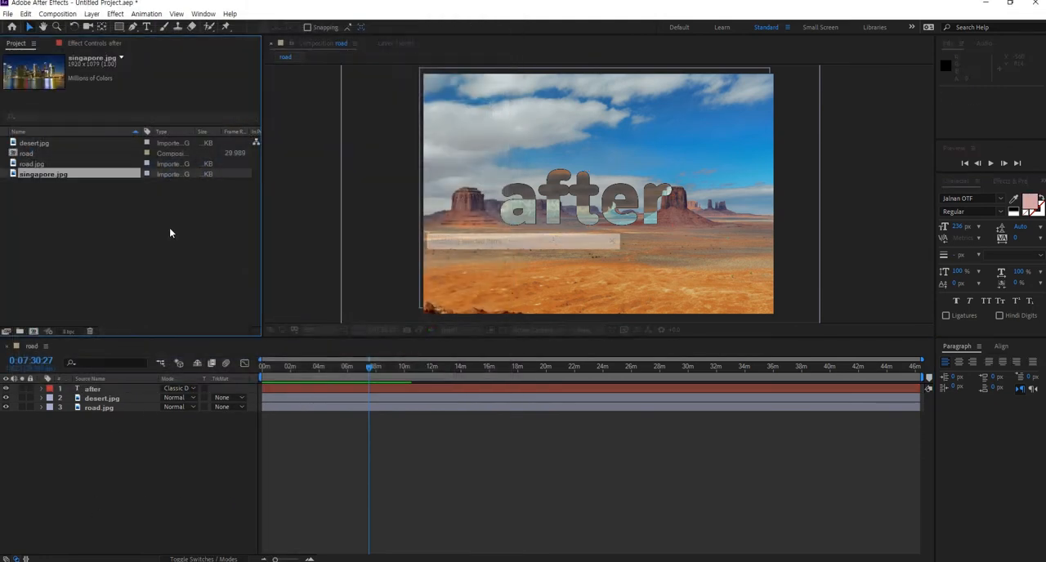
left_click_drag(49, 179, 120, 393)
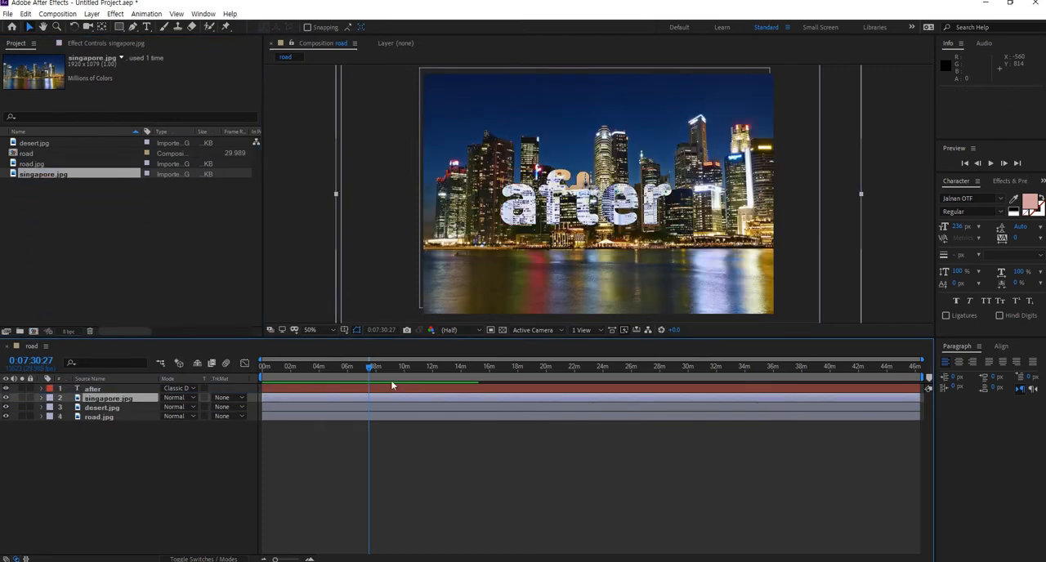
- Move the after text upward to about 2920, 434
left_click_drag(604, 194, 613, 177)
key("ctrl+z")
left_click(103, 390)
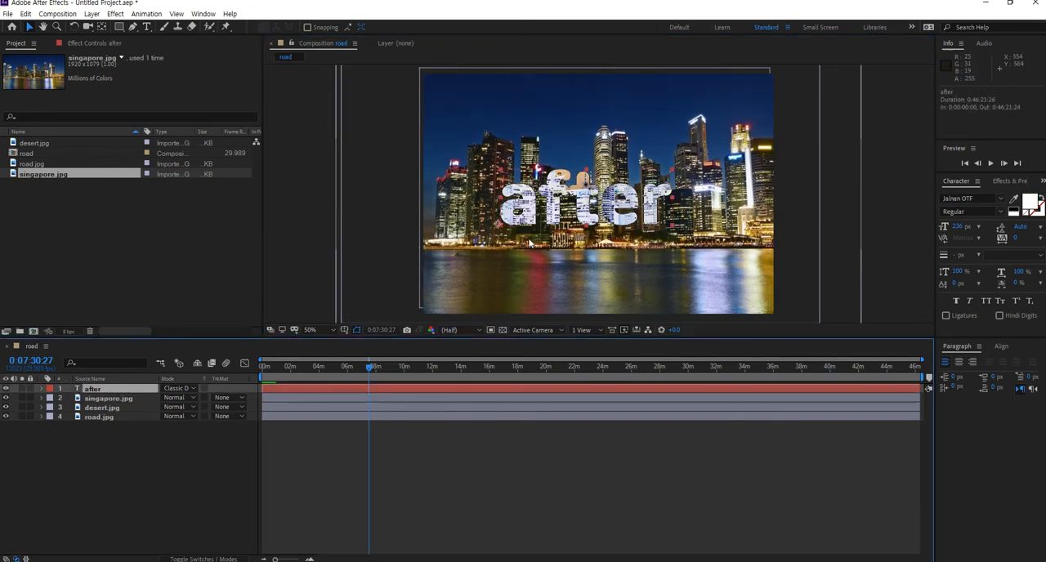
left_click_drag(531, 200, 534, 170)
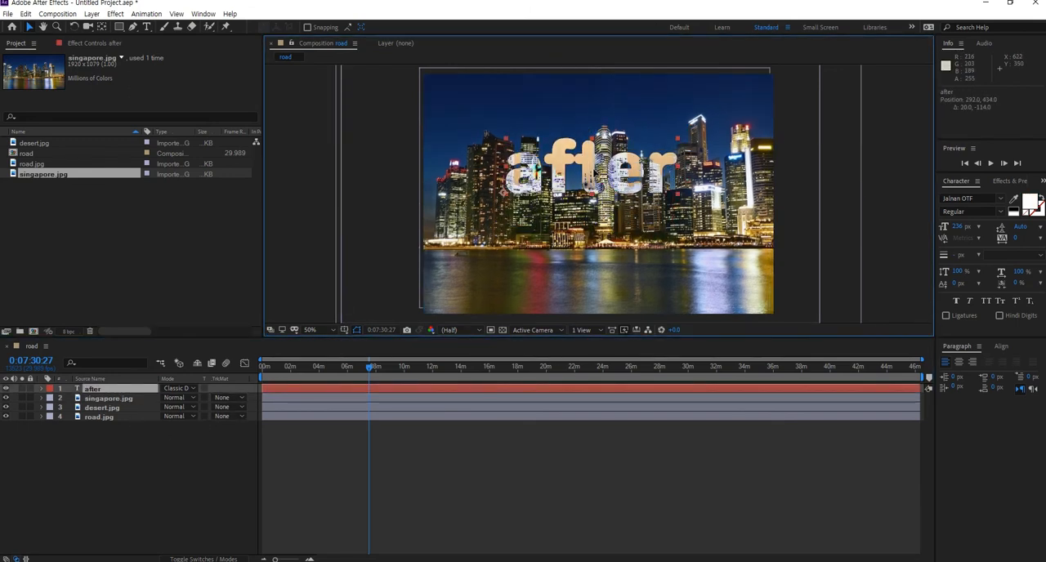
key("Return")
- Set the after text's fill colour to red
left_click(1030, 201)
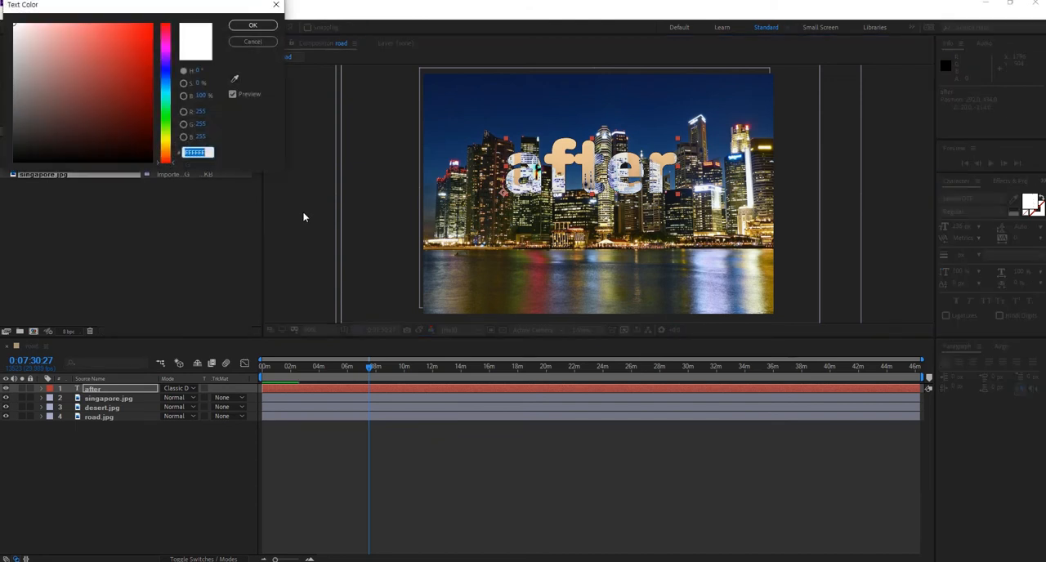
left_click(151, 26)
left_click(252, 26)
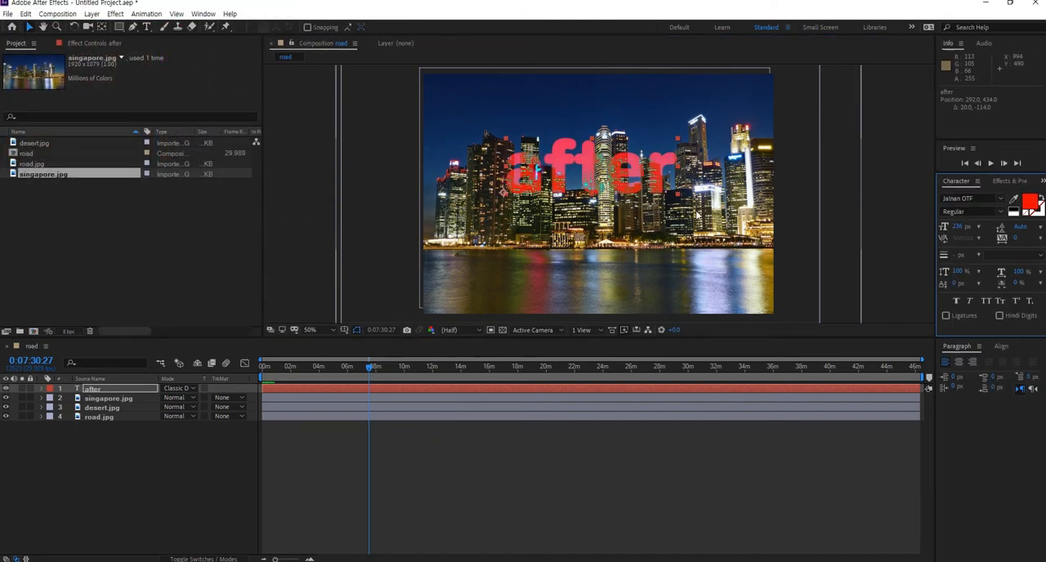
- Nudge the after text slightly left and down, and set its blending mode to Darken
mouse_move(637, 173)
left_mouse_down()
mouse_move(564, 186)
mouse_move(626, 180)
left_mouse_up()
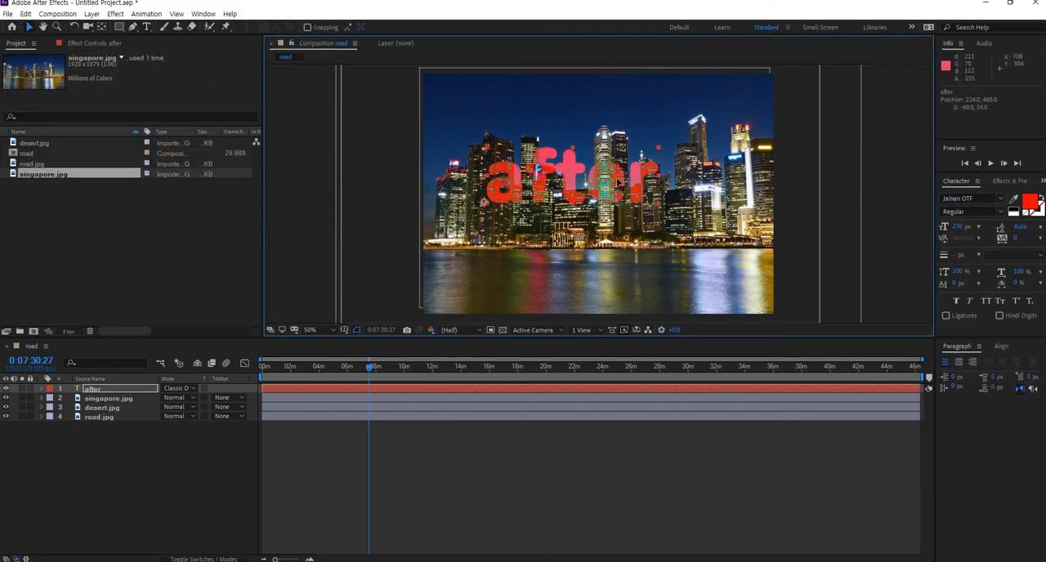
left_click(173, 391)
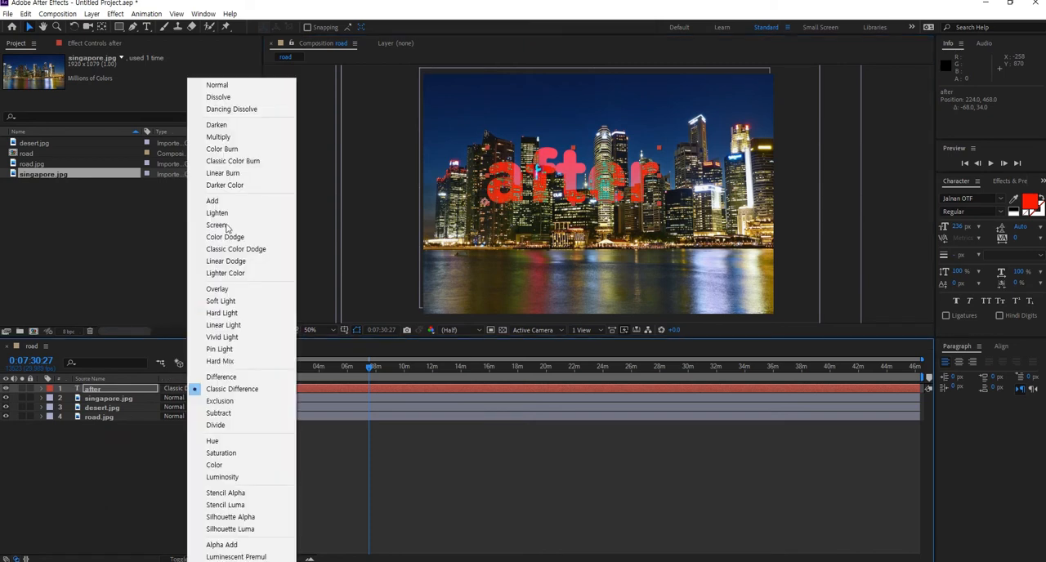
left_click(229, 127)
- Move the after text slightly right and switch its blending mode to Darker Color
left_click_drag(573, 181, 598, 183)
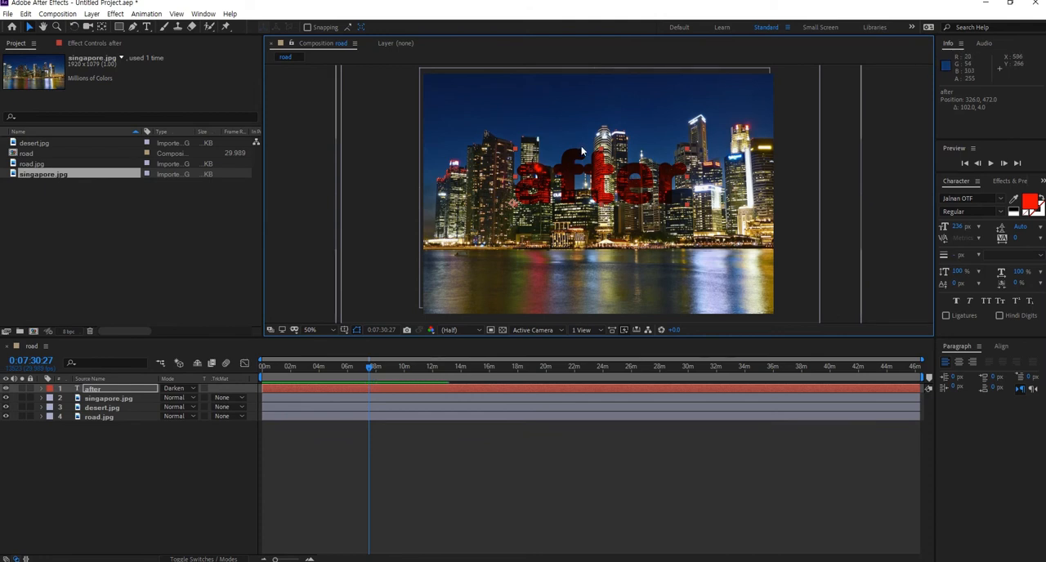
mouse_move(601, 179)
left_mouse_down()
mouse_move(605, 194)
mouse_move(604, 182)
left_mouse_up()
left_click(182, 389)
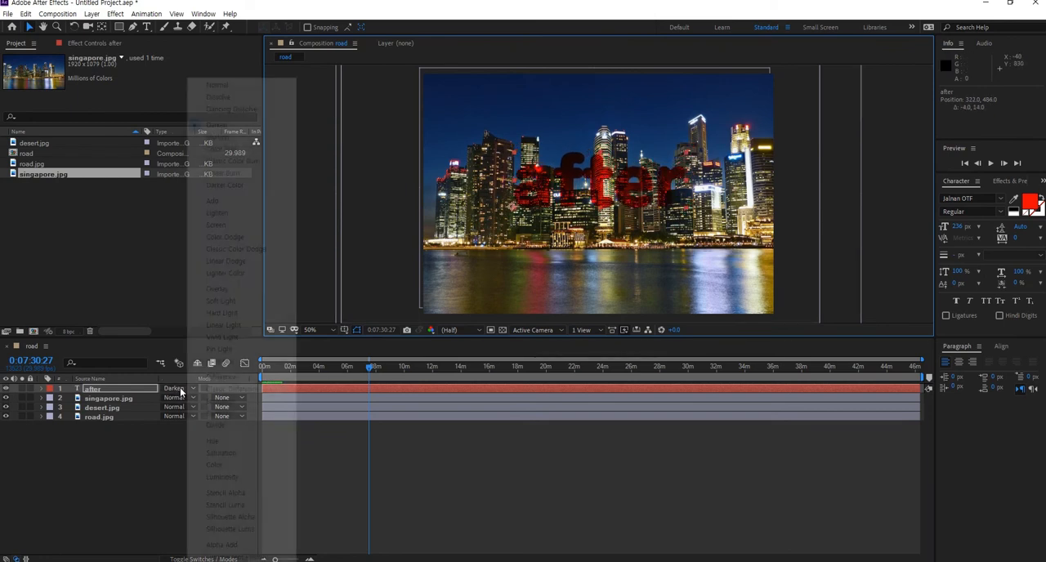
left_click(269, 186)
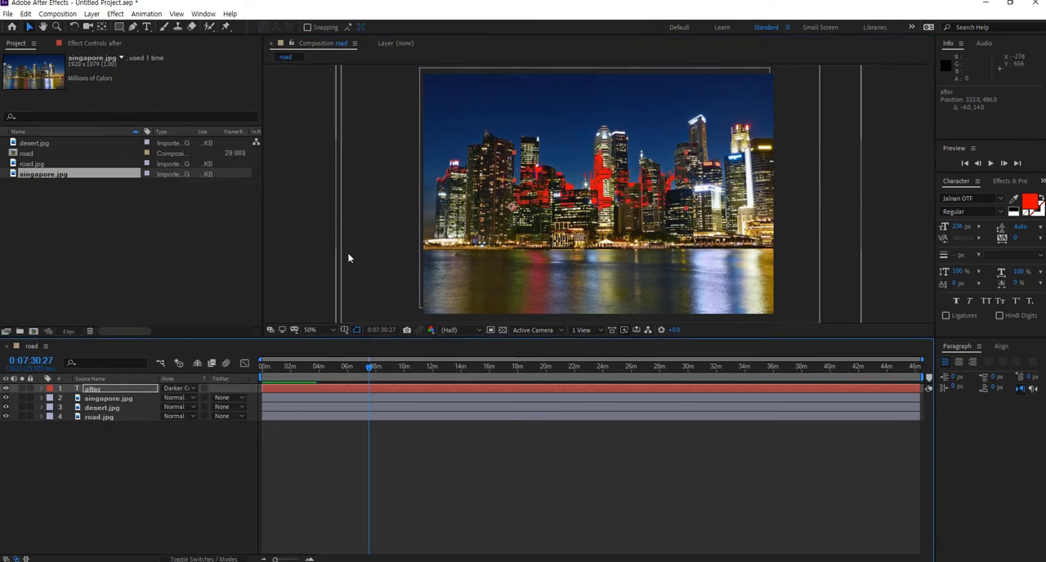
- Reposition the after text over the skyline buildings to compare the Darker Color result
left_click_drag(608, 209, 610, 184)
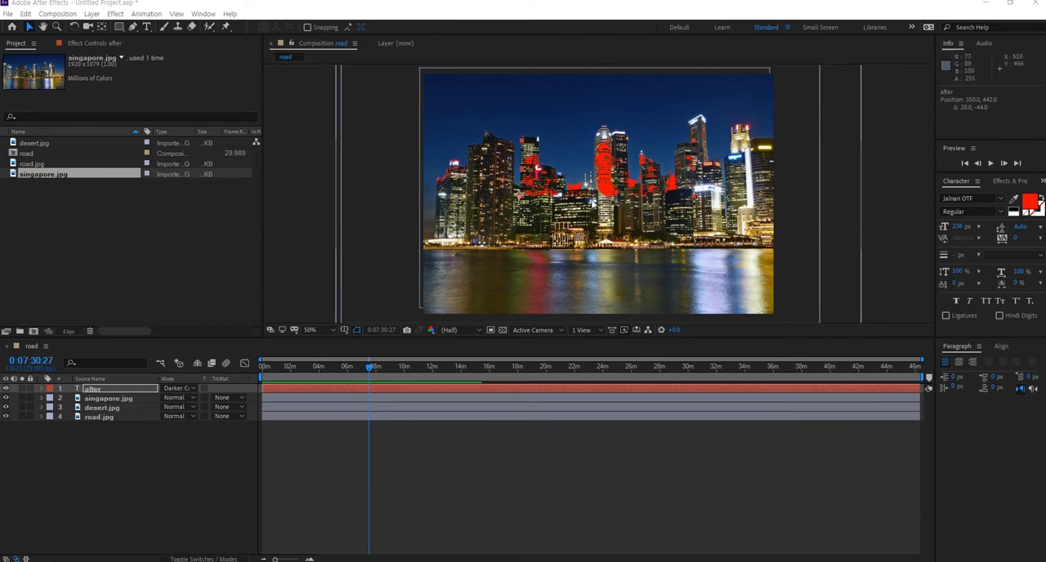
left_click_drag(599, 176, 600, 178)
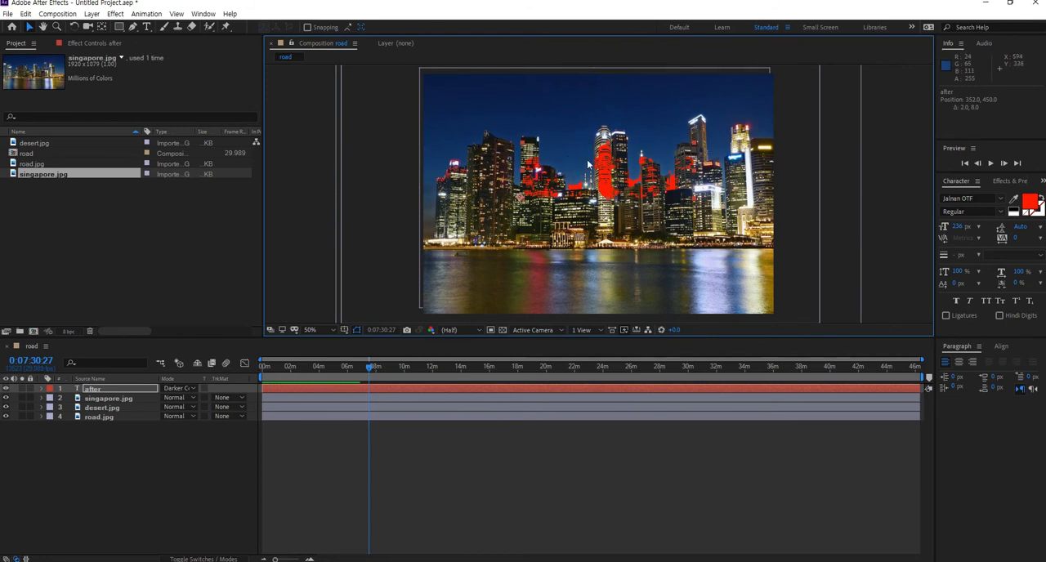
left_click_drag(609, 206, 602, 176)
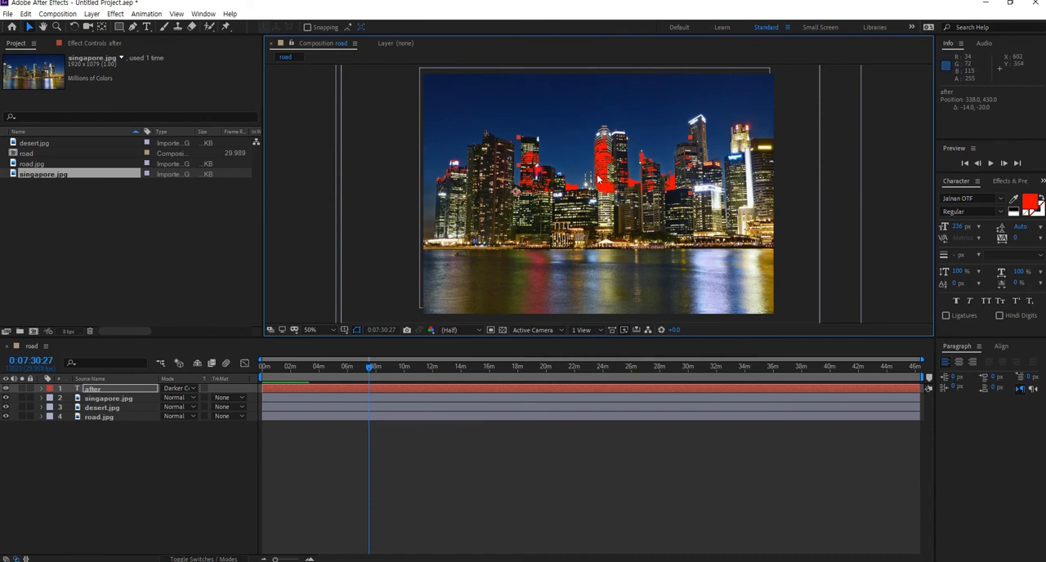
left_click_drag(605, 170, 609, 177)
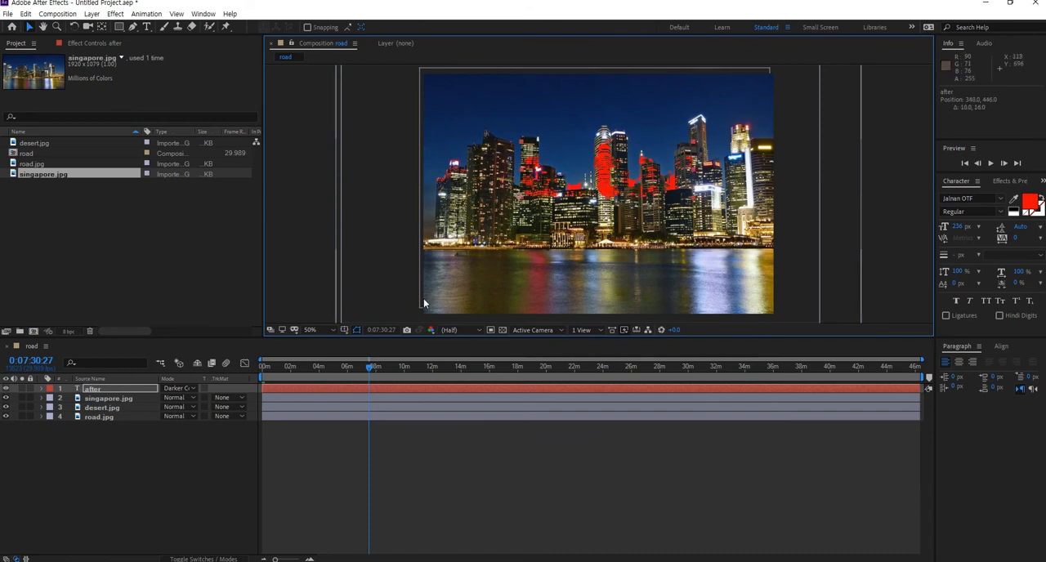
- Switch the after layer's blending mode to Add, then to Lighten
left_click(193, 388)
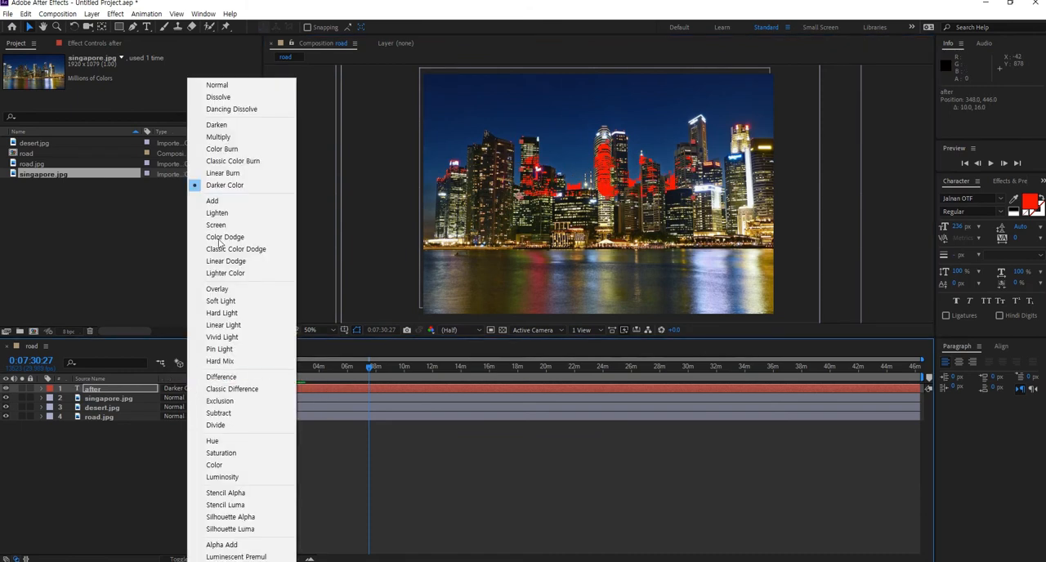
left_click(214, 200)
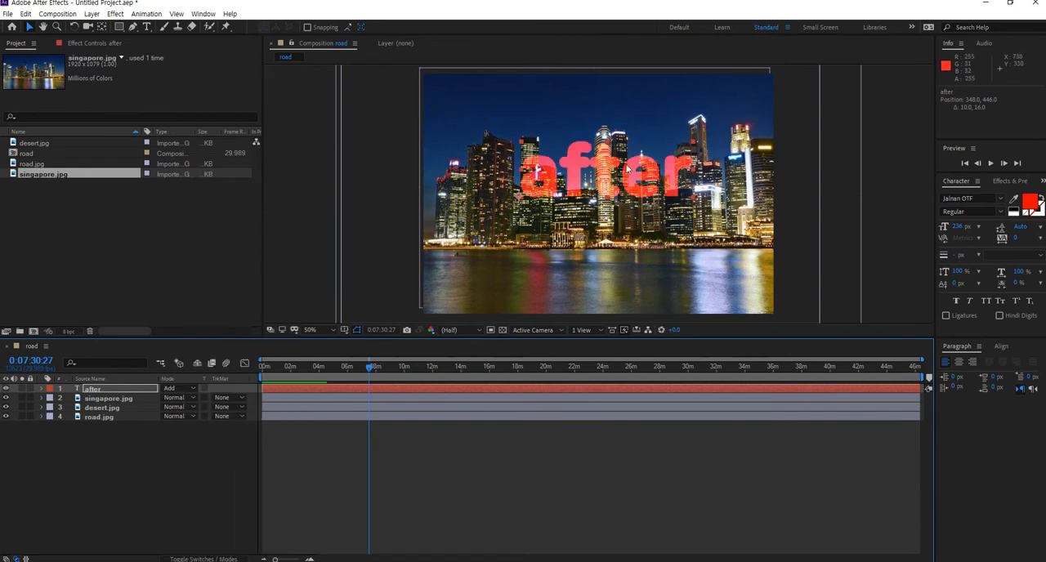
left_click(186, 390)
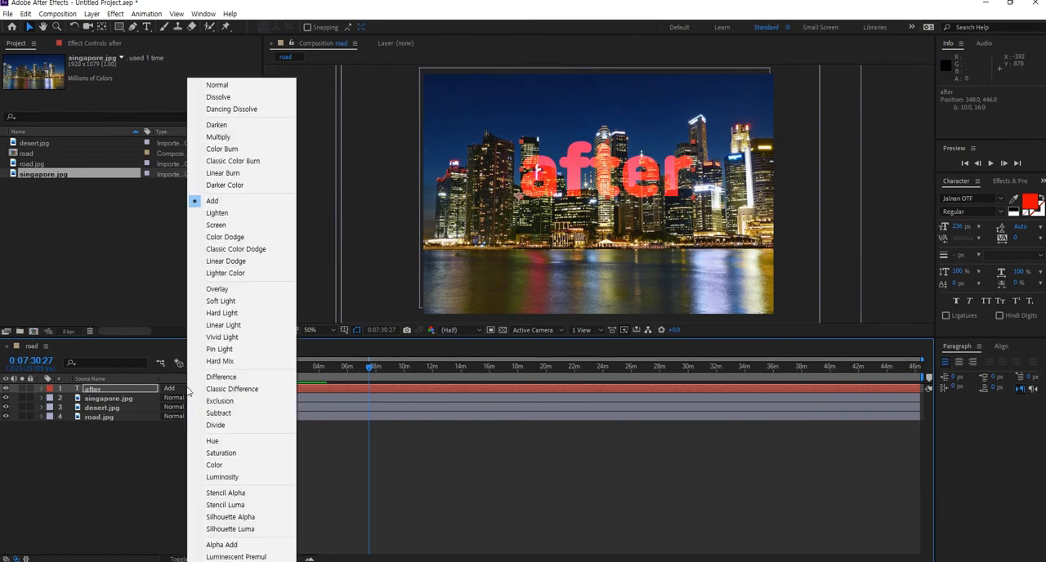
left_click(231, 214)
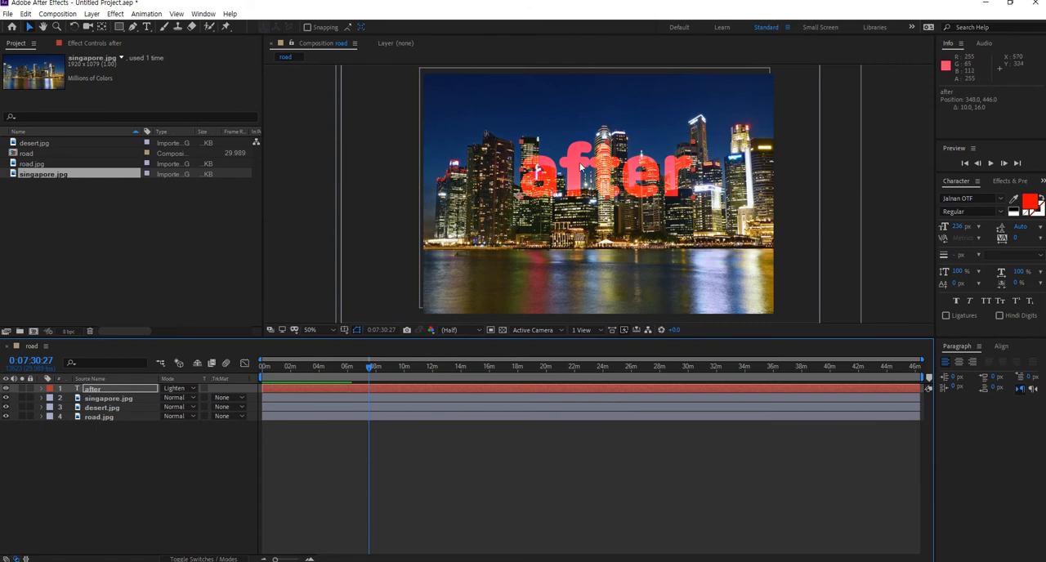
- Switch the after layer's blending mode to Screen, then to Lighter Color
left_click(188, 388)
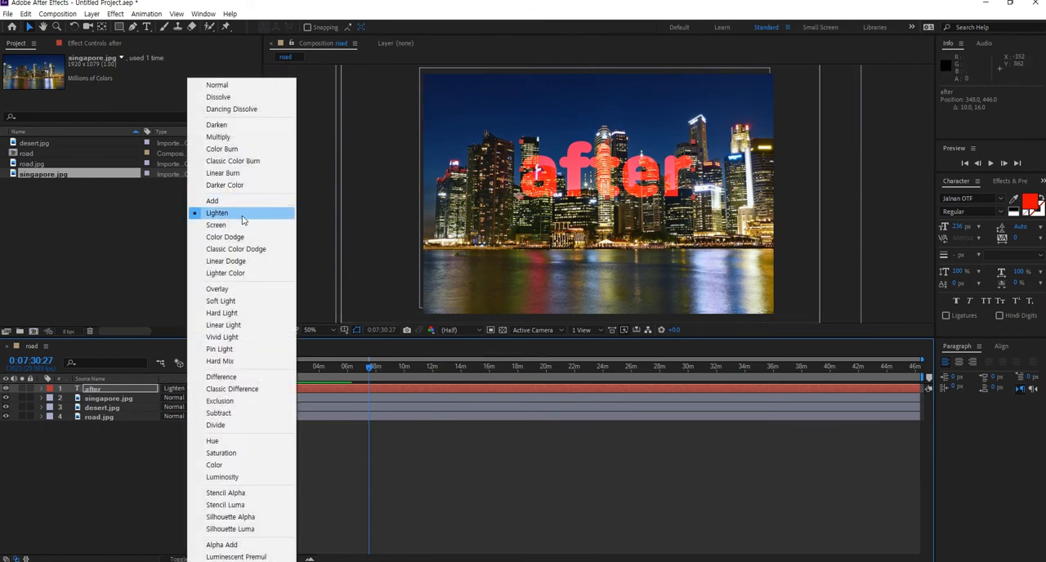
left_click(223, 225)
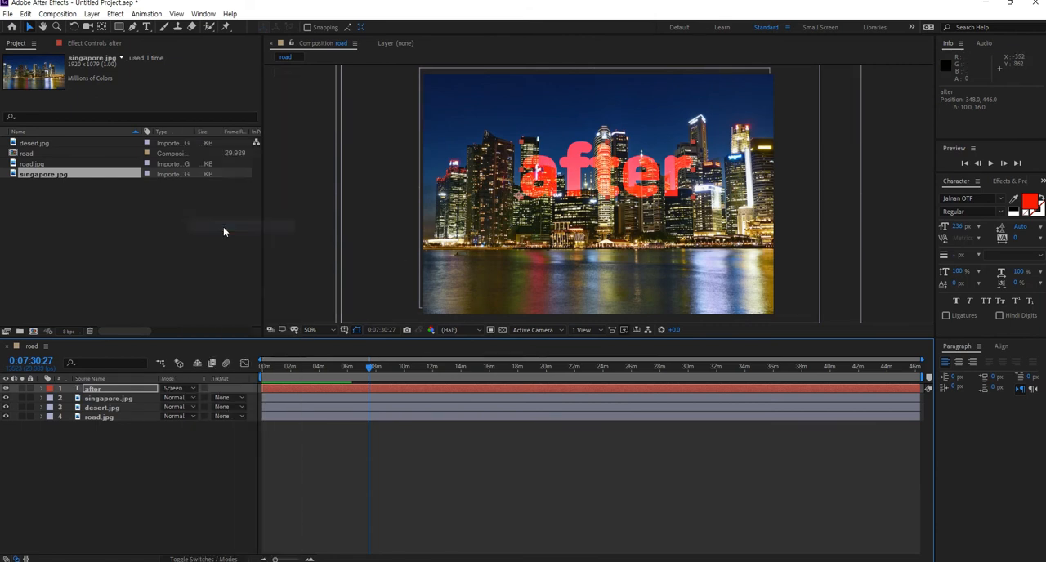
left_click(179, 391)
left_click(223, 274)
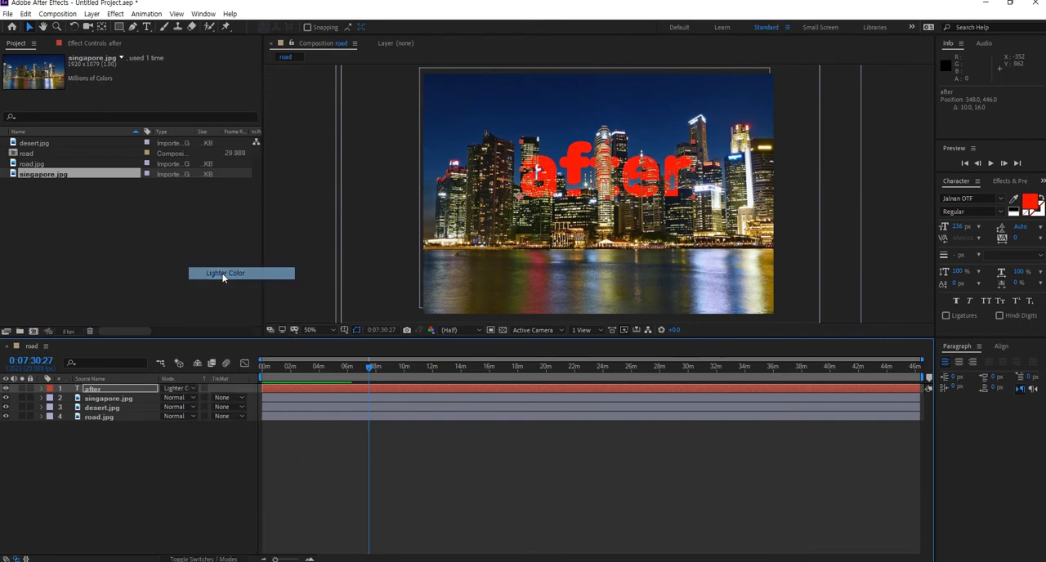
- Move the after text lower over the buildings and set its blending mode to Overlay
left_click_drag(639, 170, 648, 152)
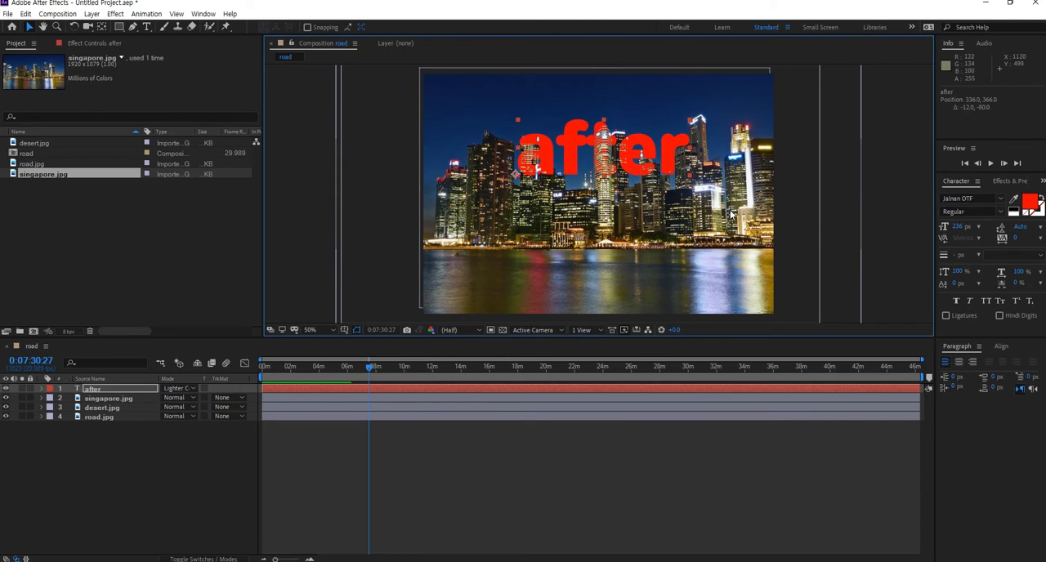
left_click_drag(659, 176, 639, 197)
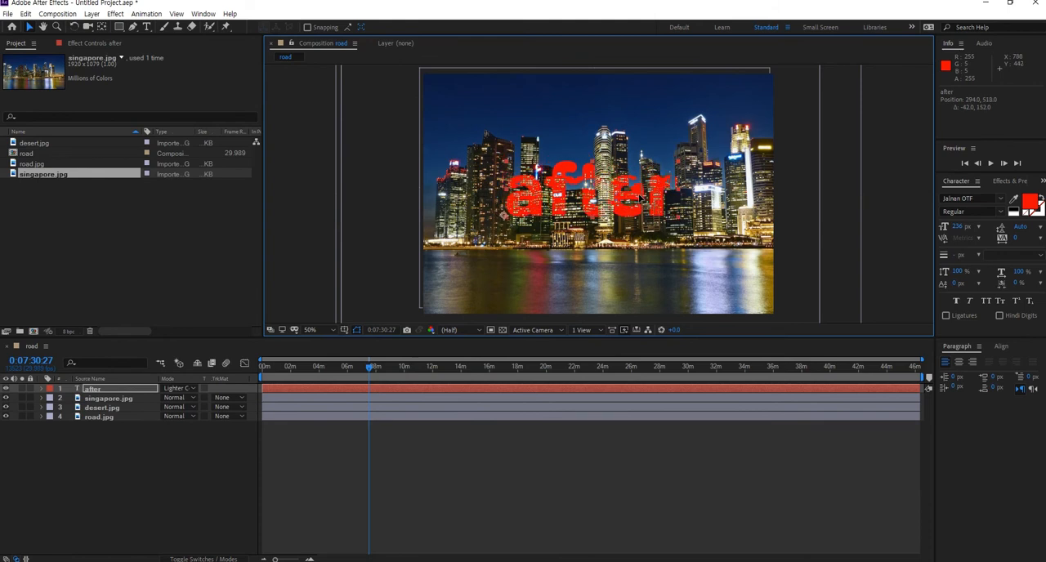
left_click(180, 389)
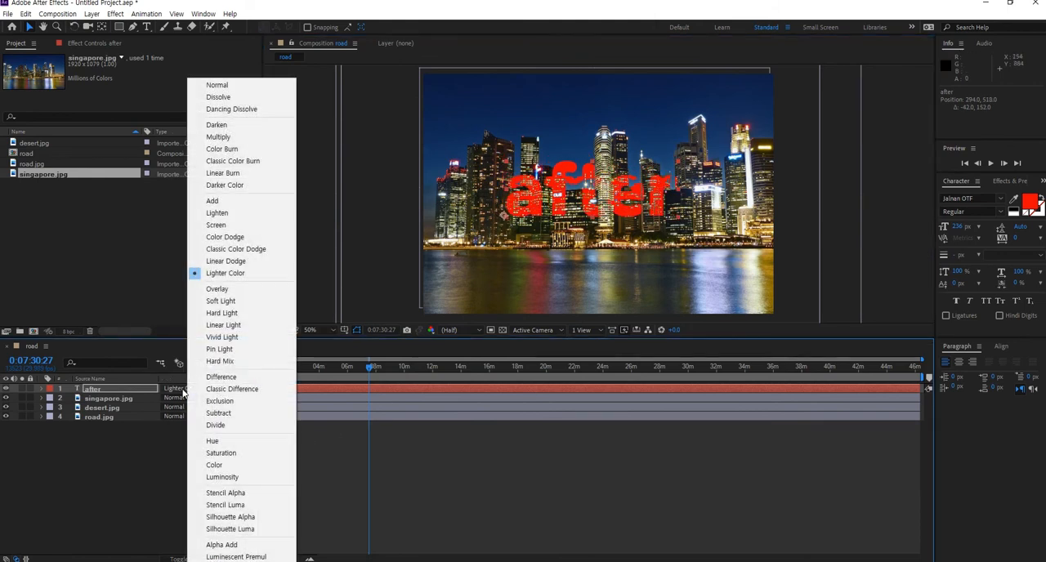
left_click(221, 289)
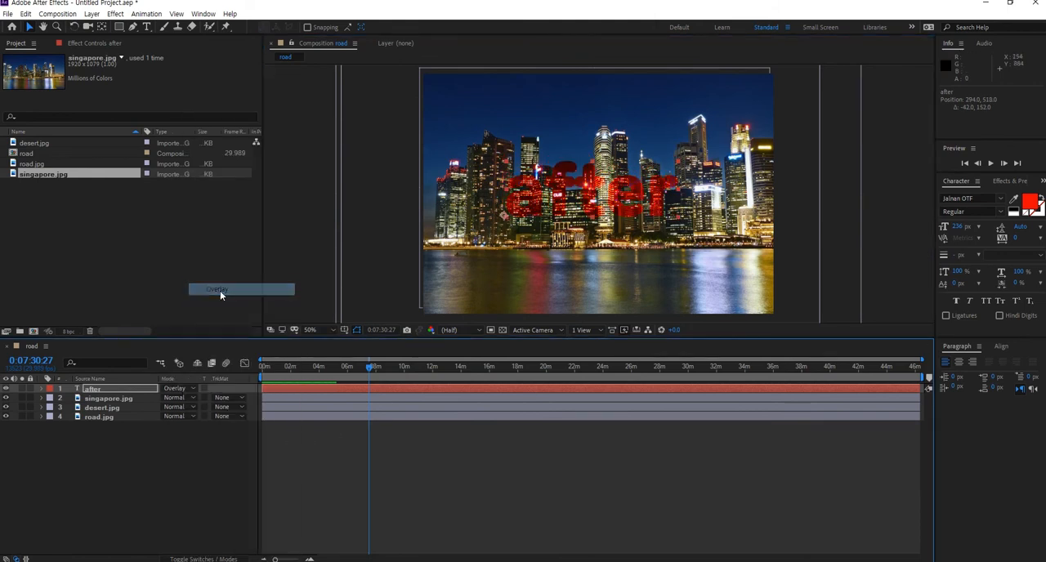
mouse_move(585, 187)
left_mouse_down()
mouse_move(600, 151)
mouse_move(605, 178)
mouse_move(608, 160)
mouse_move(575, 192)
left_mouse_up()
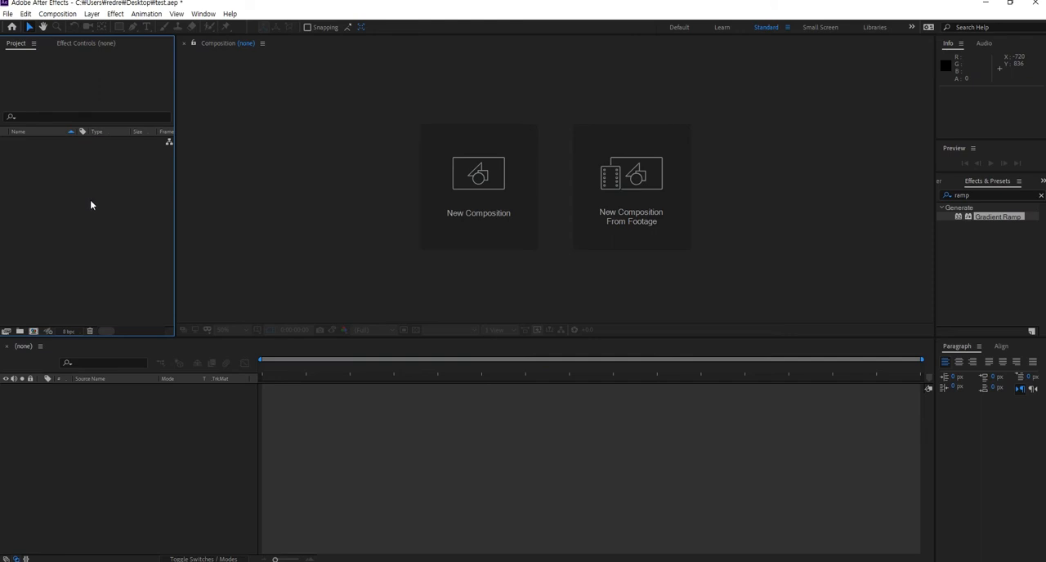
- Import the prairie and yellowstone-national-park images into the new project
double_click(92, 194)
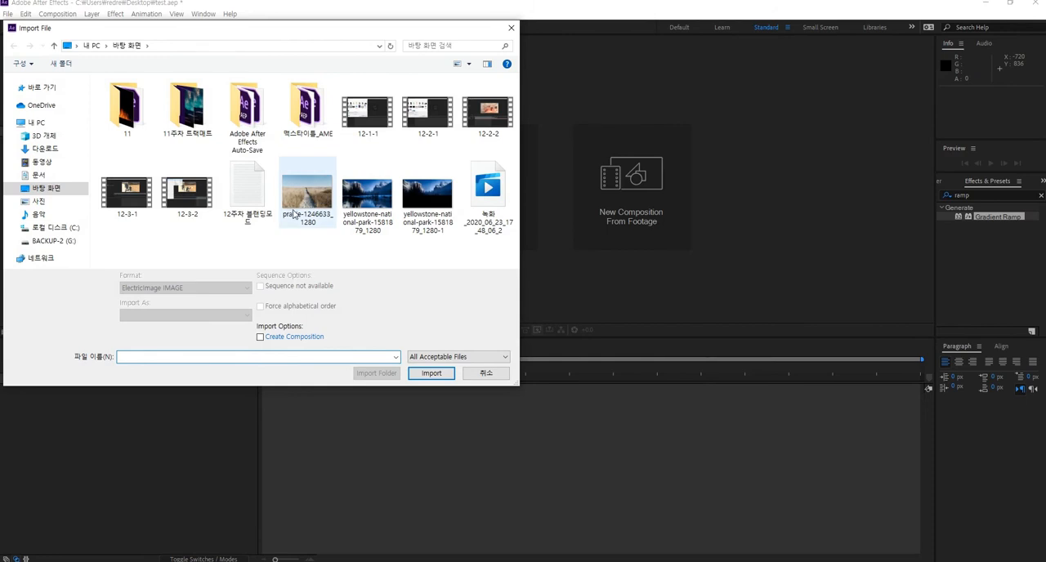
left_click(311, 190)
left_click(368, 202, "ctrl")
left_click(430, 366)
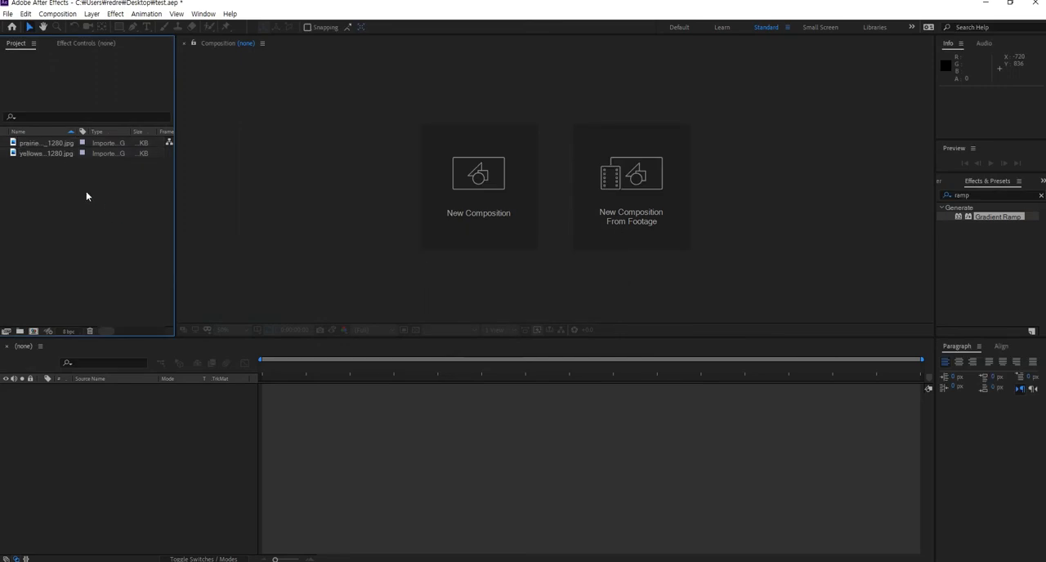
- Create a new composition, Comp 1, with the default HDTV 720 29.97 settings
left_click(57, 14)
left_click(67, 29)
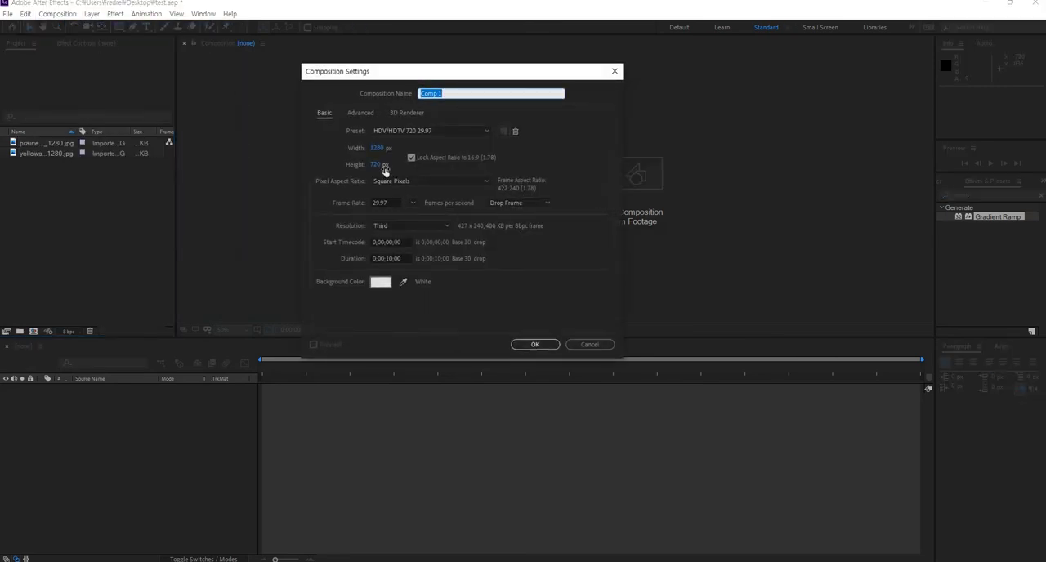
left_click(535, 344)
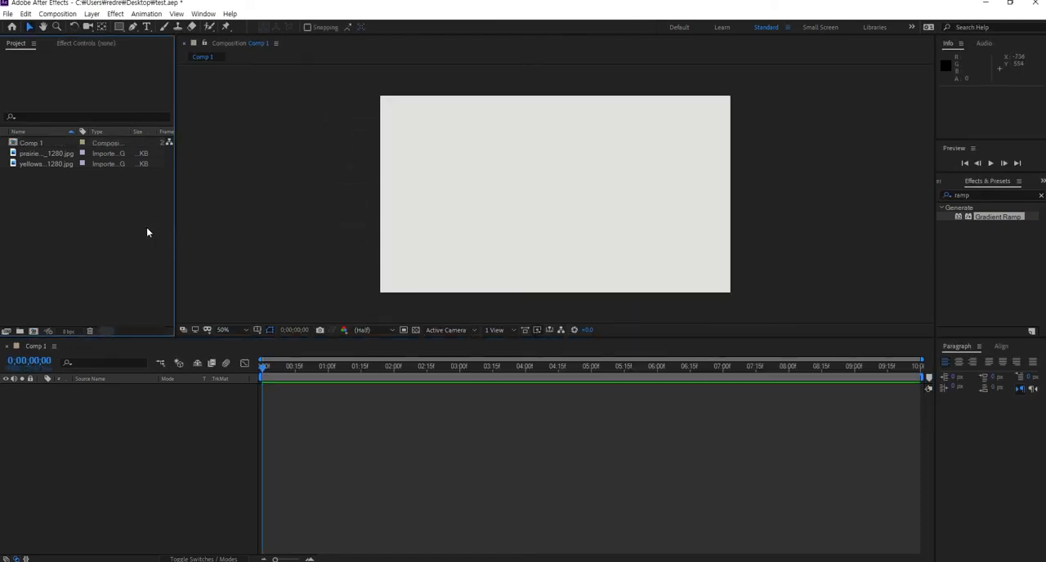
- Add the prairie image to Comp 1 as its first layer
left_click(32, 165)
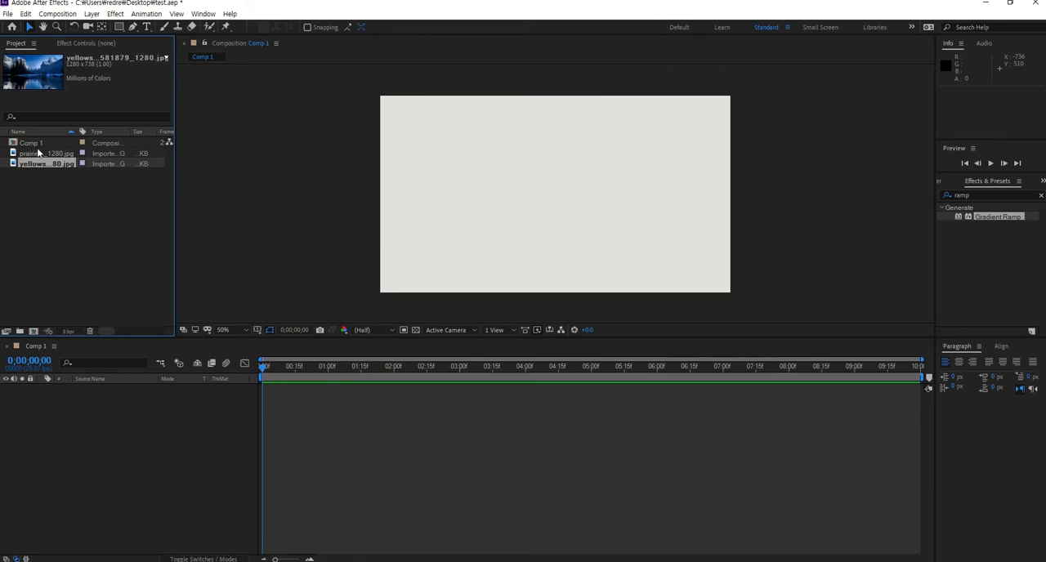
left_click(36, 154)
left_click_drag(36, 155, 73, 413)
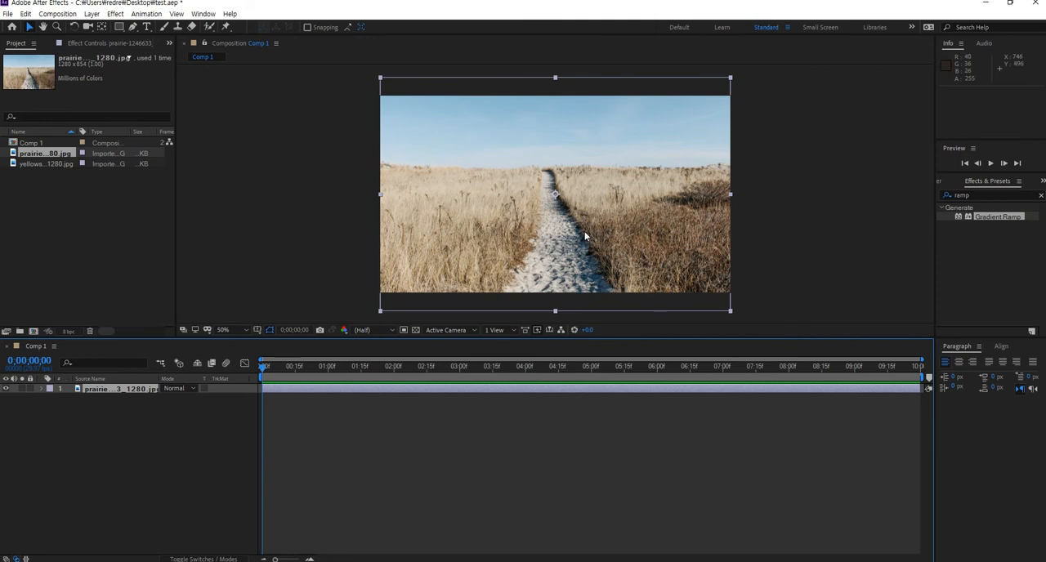
left_click(570, 252)
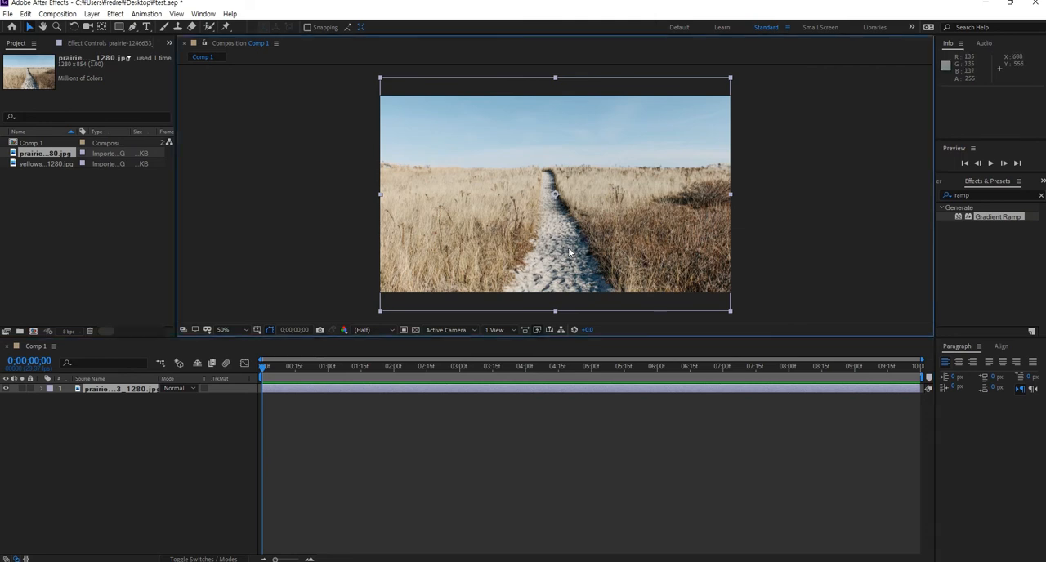
left_click(153, 409)
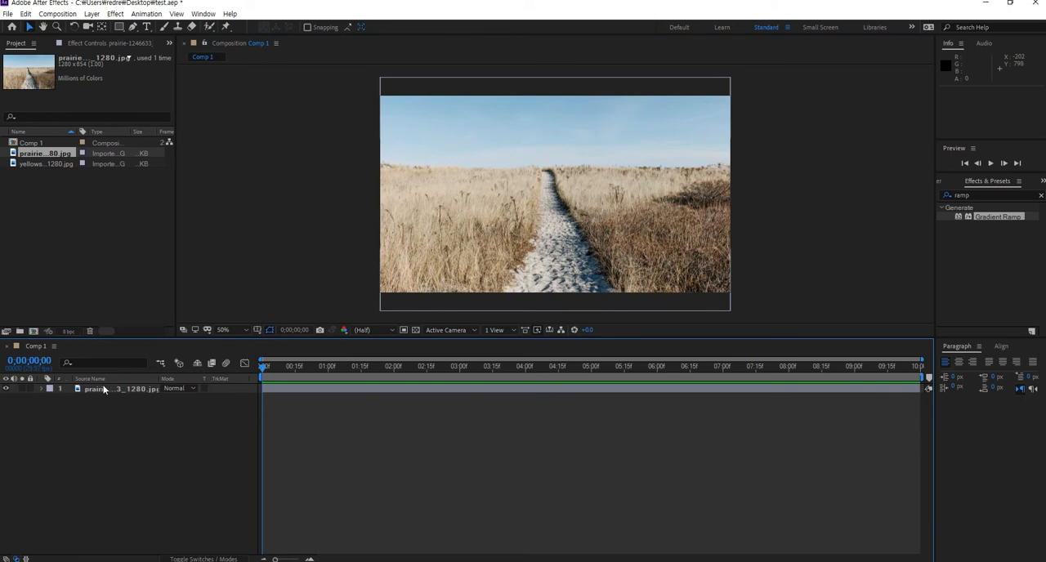
left_click(71, 241)
- Add the yellowstone image to Comp 1 above the prairie layer
left_click_drag(39, 164, 90, 391)
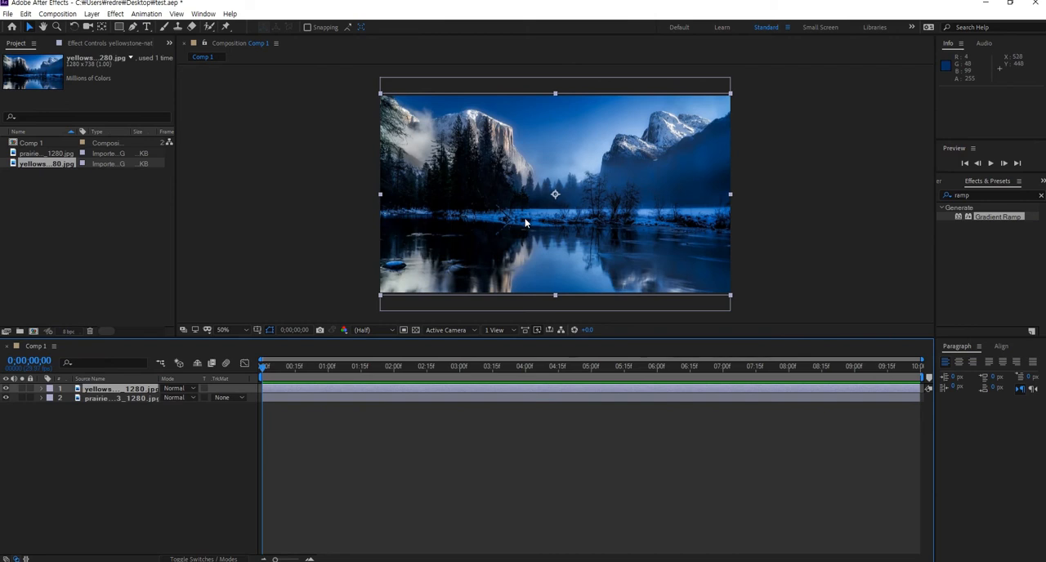
left_click(569, 189)
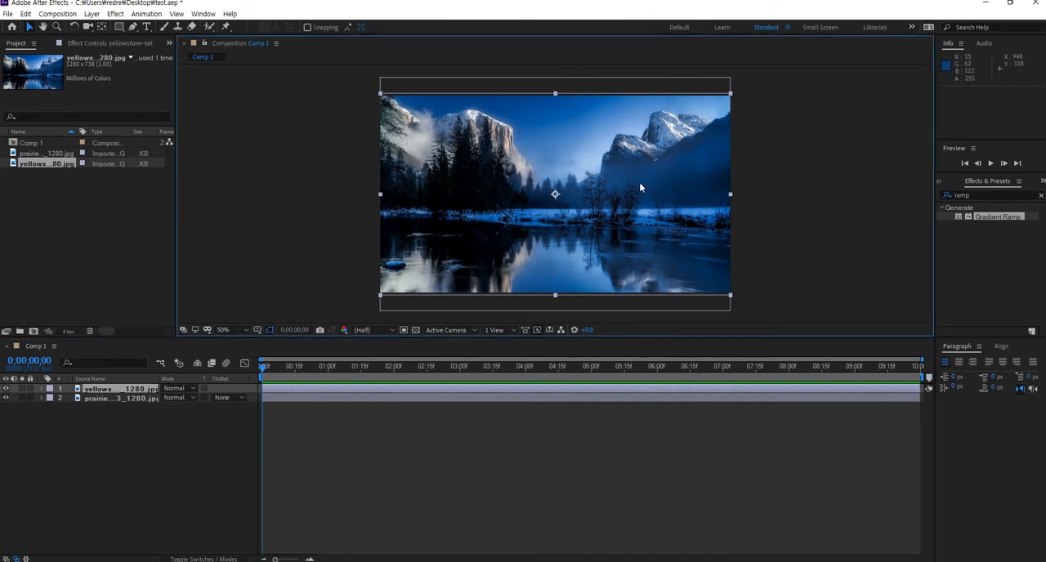
left_click(142, 455)
left_click(129, 393)
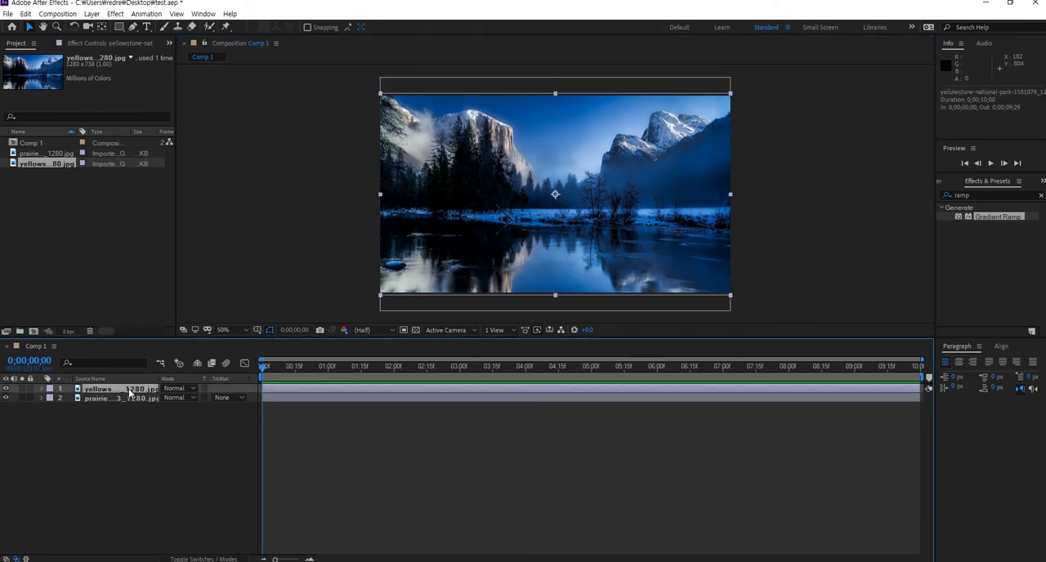
- Set the yellowstone layer's blending mode to Overlay and move the image slightly upward
left_click(188, 392)
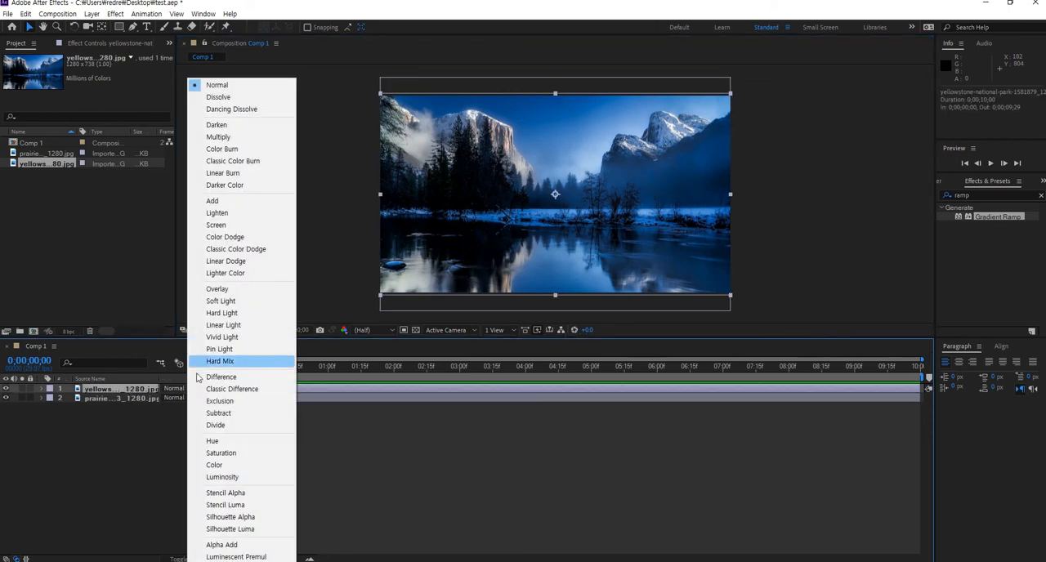
left_click(224, 291)
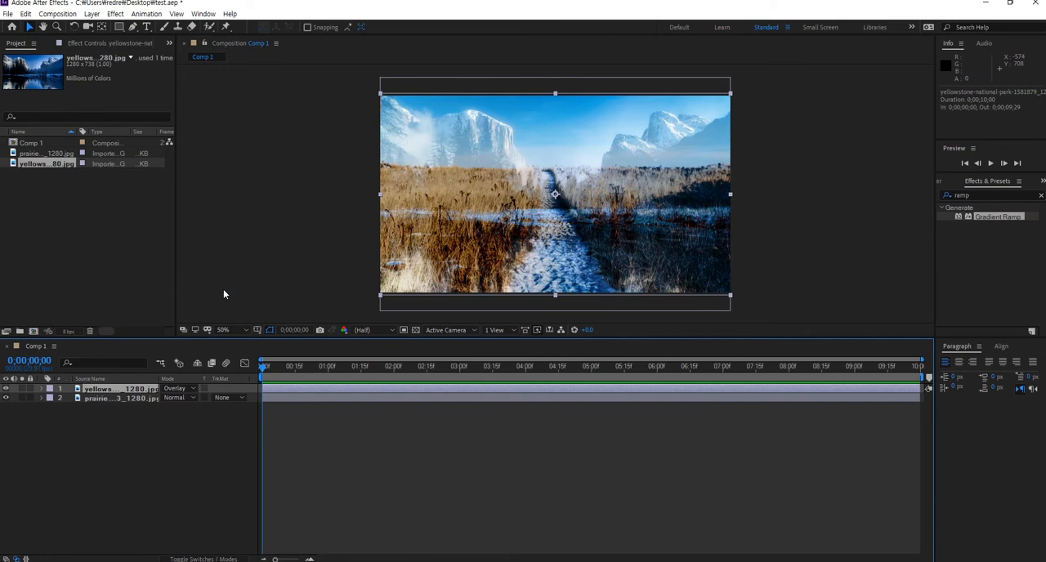
mouse_move(603, 235)
left_mouse_down()
mouse_move(605, 199)
mouse_move(603, 221)
left_mouse_up()
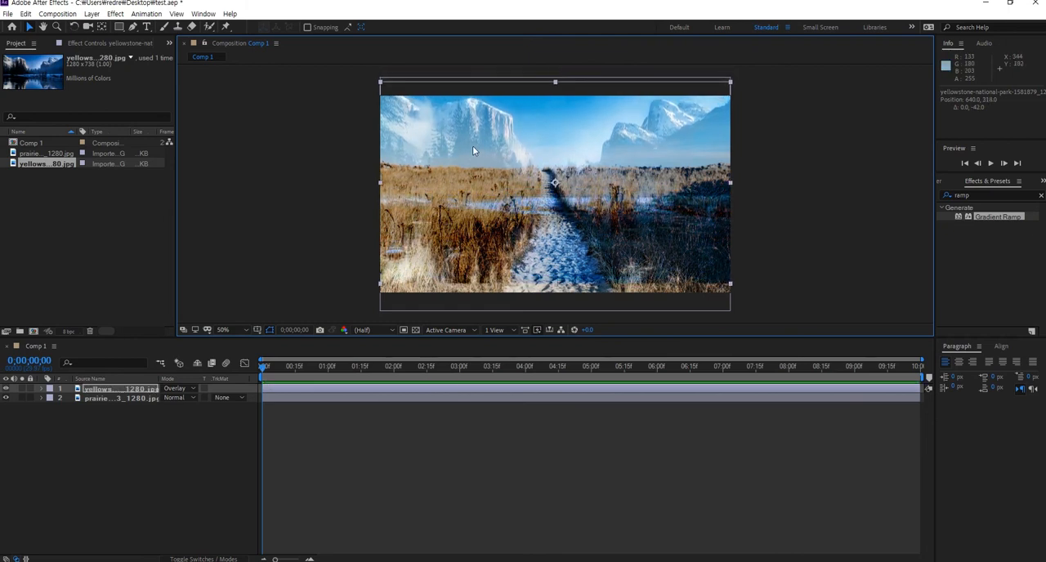
- Draw a rectangular mask on the yellowstone layer covering the comp from the horizon down past the bottom edge
left_click(131, 398)
mouse_move(651, 232)
left_mouse_down()
mouse_move(653, 244)
mouse_move(653, 233)
left_mouse_up()
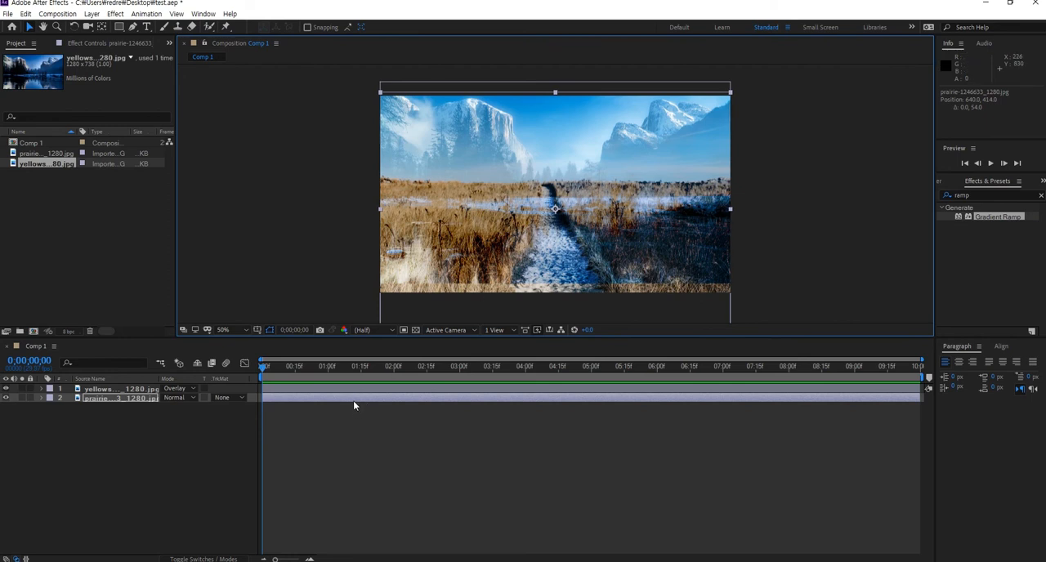
left_click(118, 27)
scroll(551, 188, "down", 2)
scroll(551, 188, "up", 2)
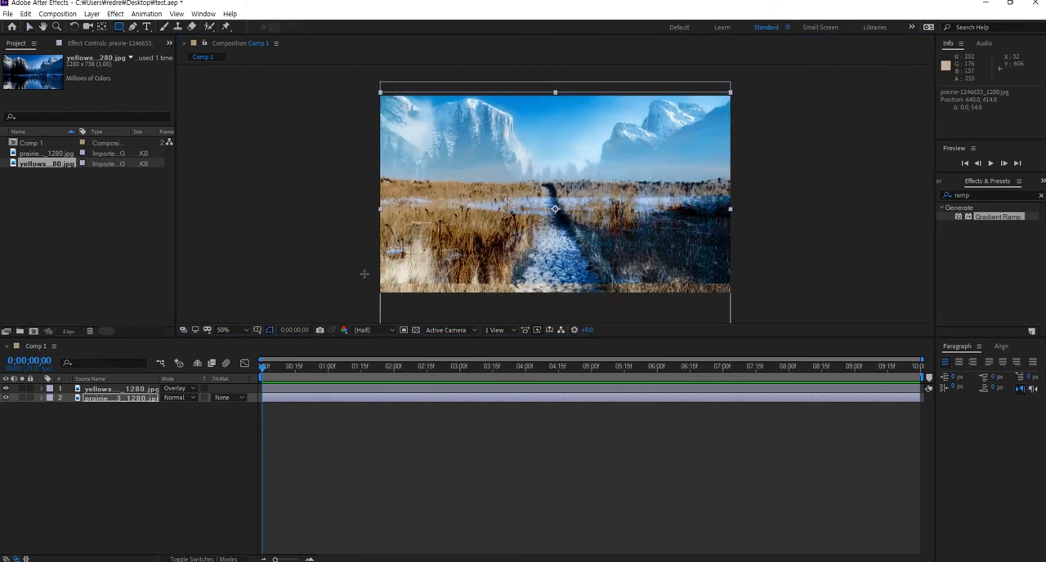
left_click(112, 393)
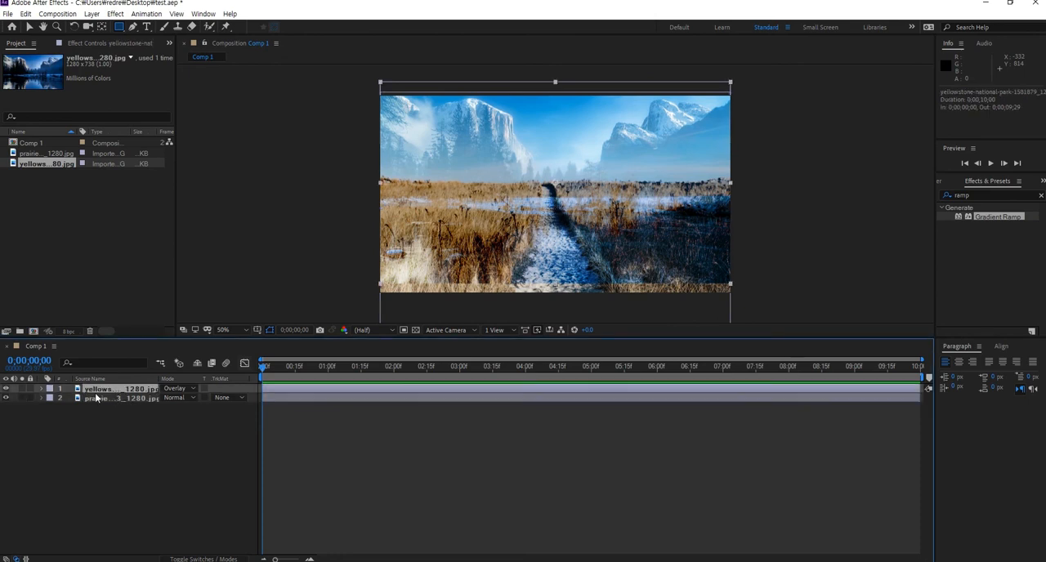
left_click(6, 389)
left_click(7, 389)
left_click_drag(349, 181, 770, 311)
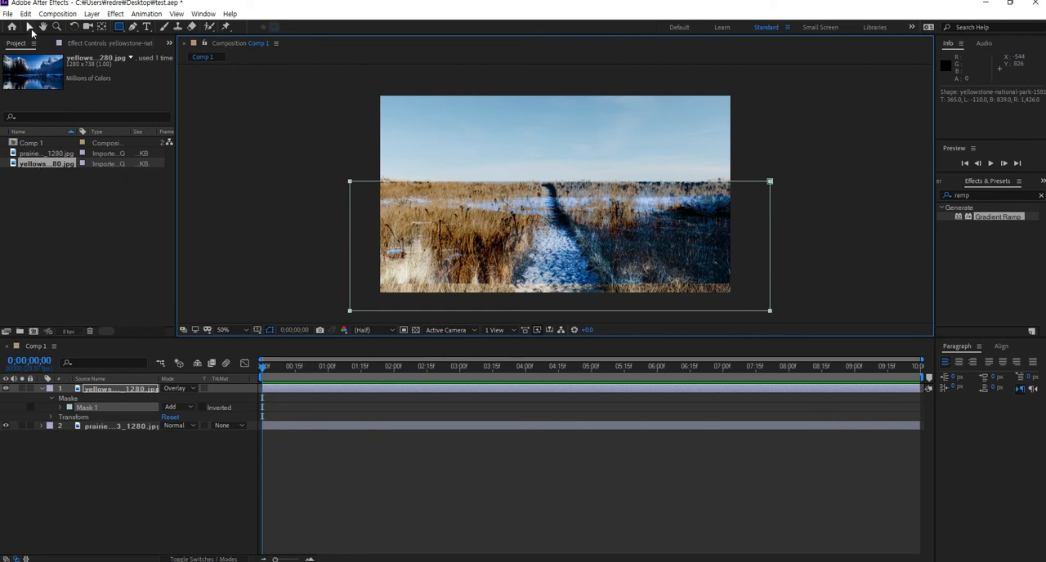
- Invert the yellowstone layer's mask and set its feather to 20 pixels
left_click(29, 26)
left_click(115, 390)
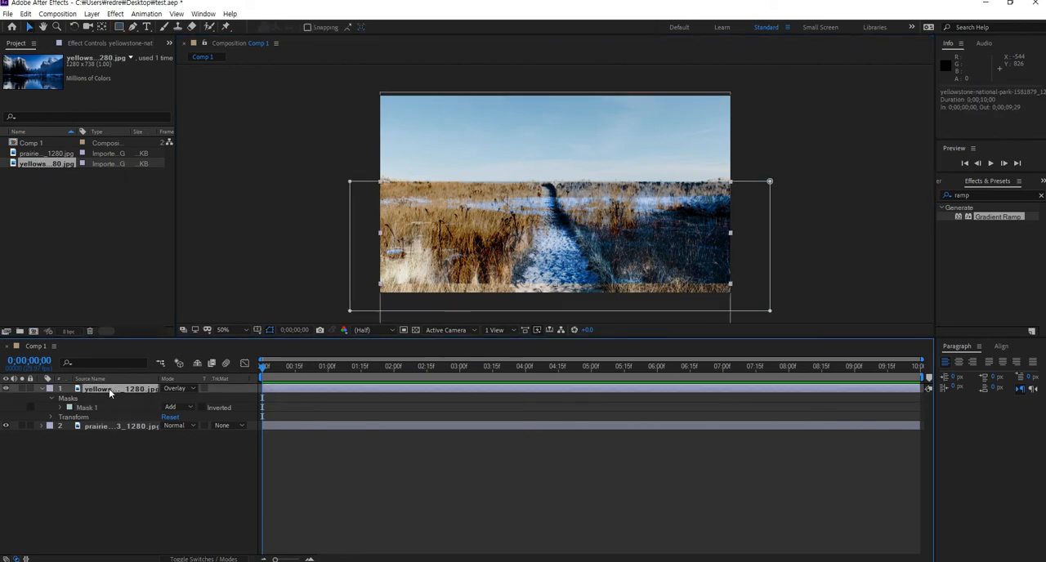
left_click(202, 407)
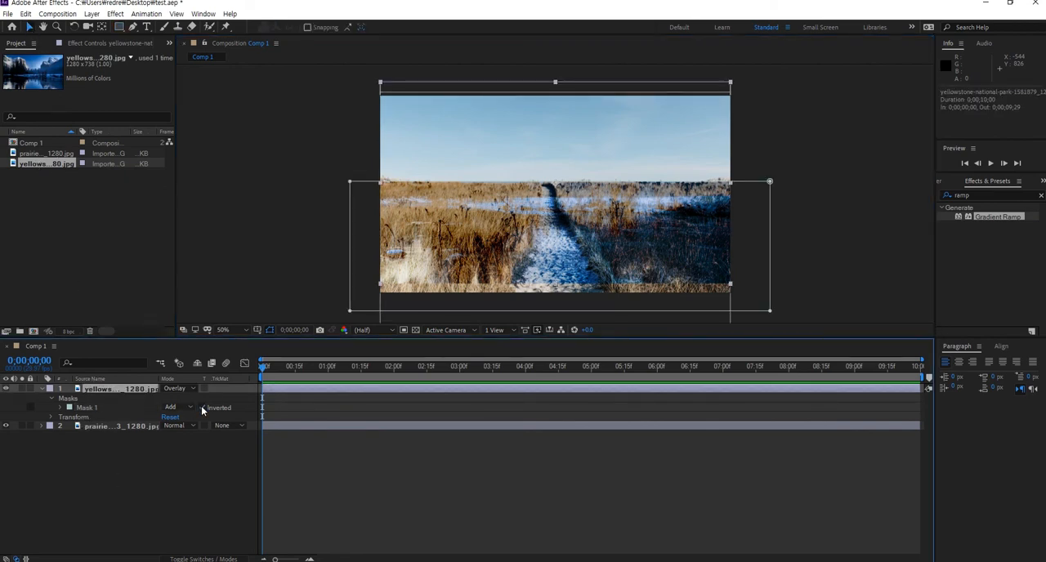
left_click(61, 408)
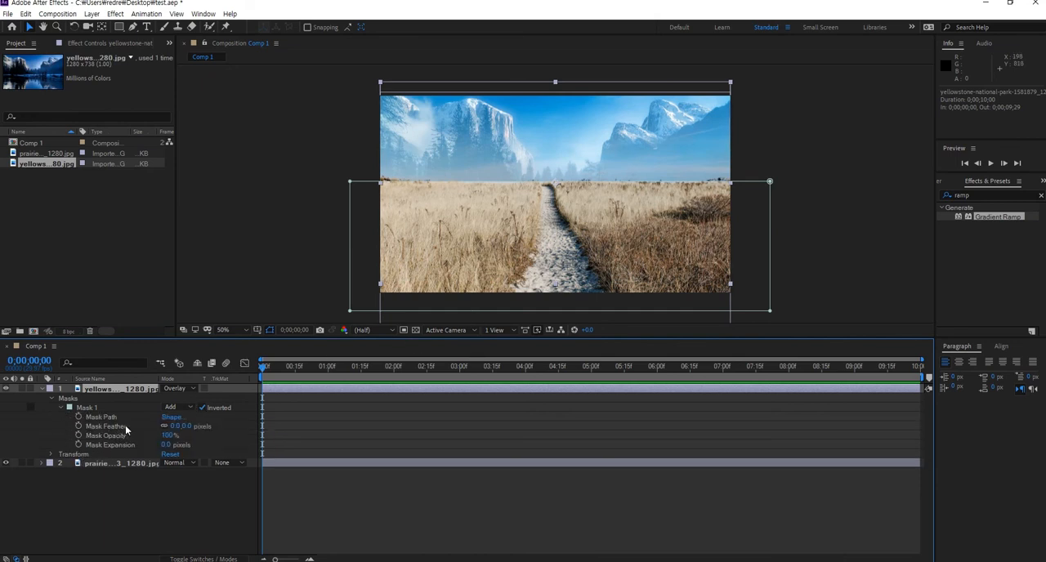
mouse_move(185, 427)
left_mouse_down()
mouse_move(208, 425)
mouse_move(195, 425)
left_mouse_up()
left_click(249, 169)
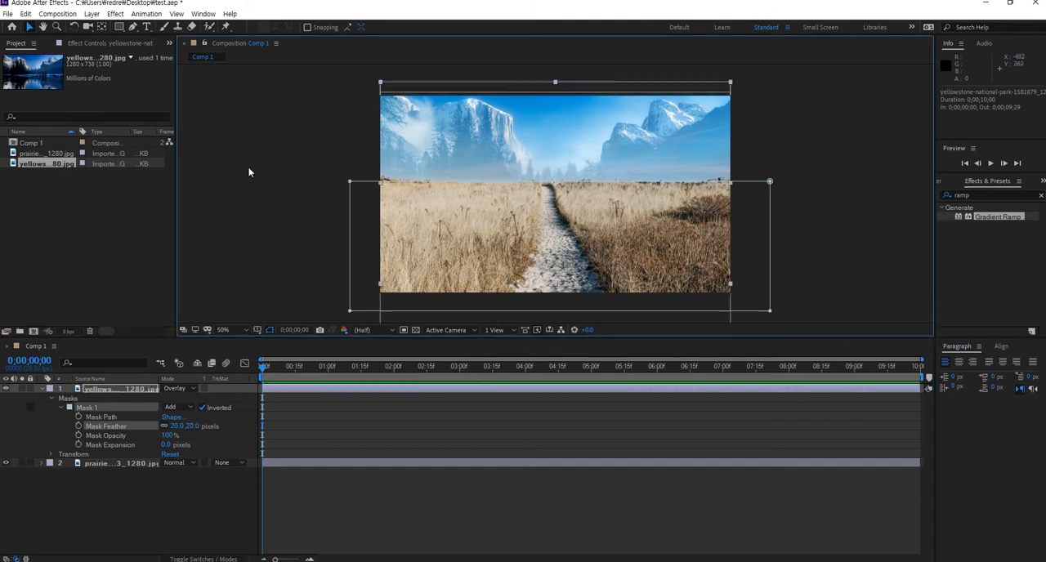
left_click(783, 223)
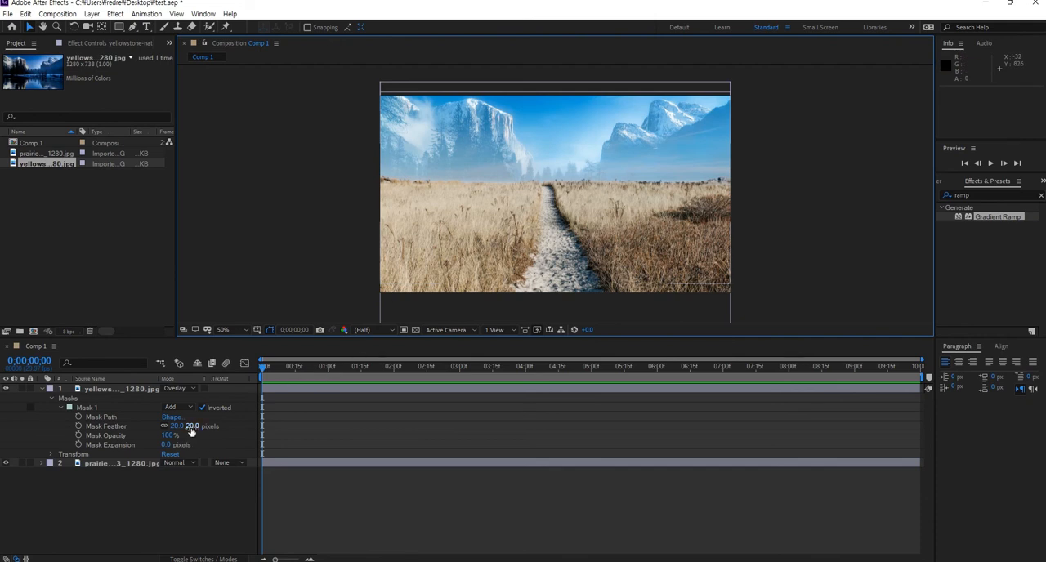
- Switch the yellowstone layer's blending mode to Normal for comparison, then back to Overlay
left_click(186, 389)
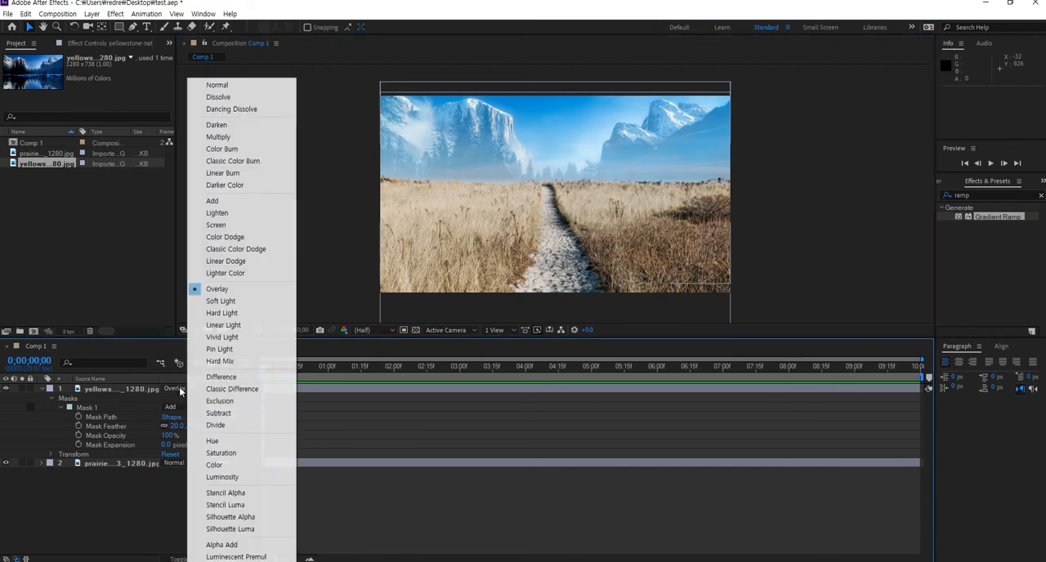
left_click(229, 86)
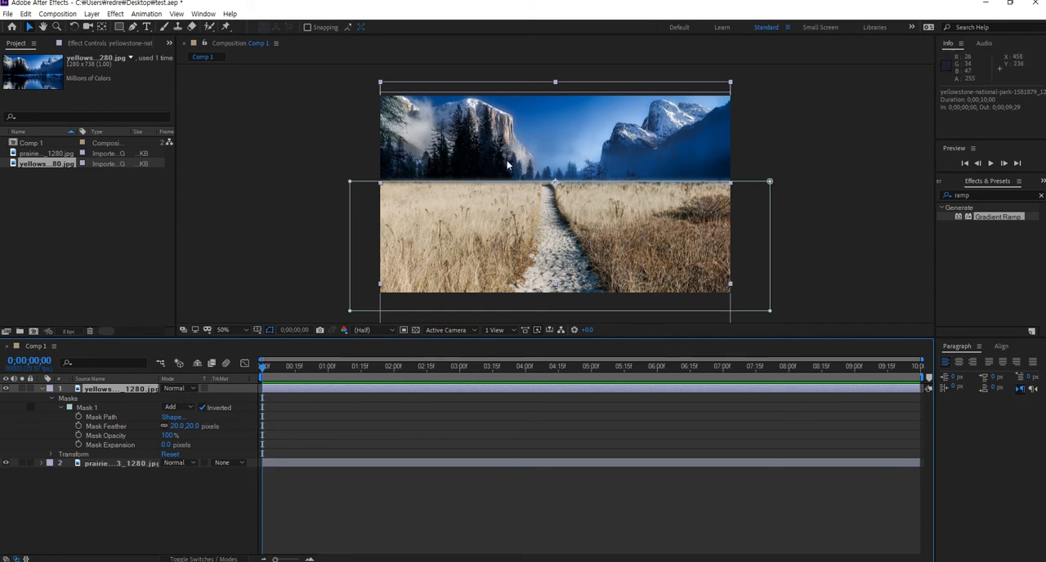
left_click(831, 193)
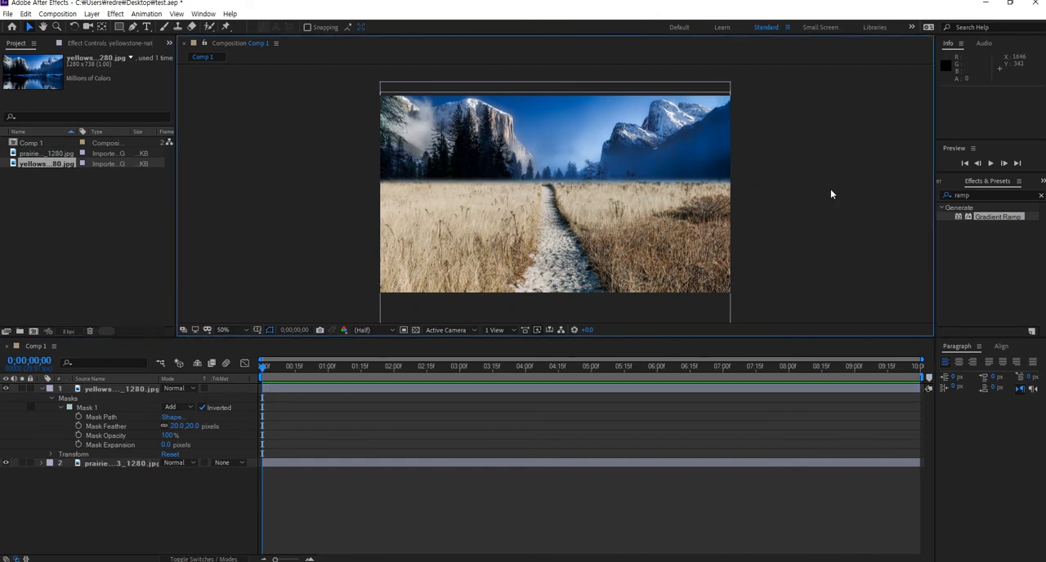
left_click(177, 388)
left_click(223, 290)
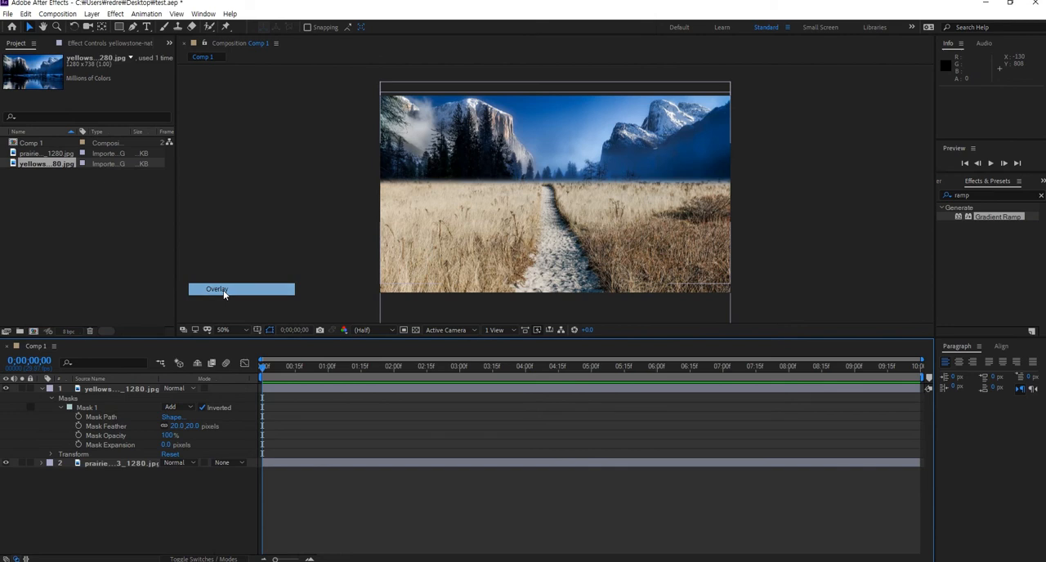
left_click(850, 190)
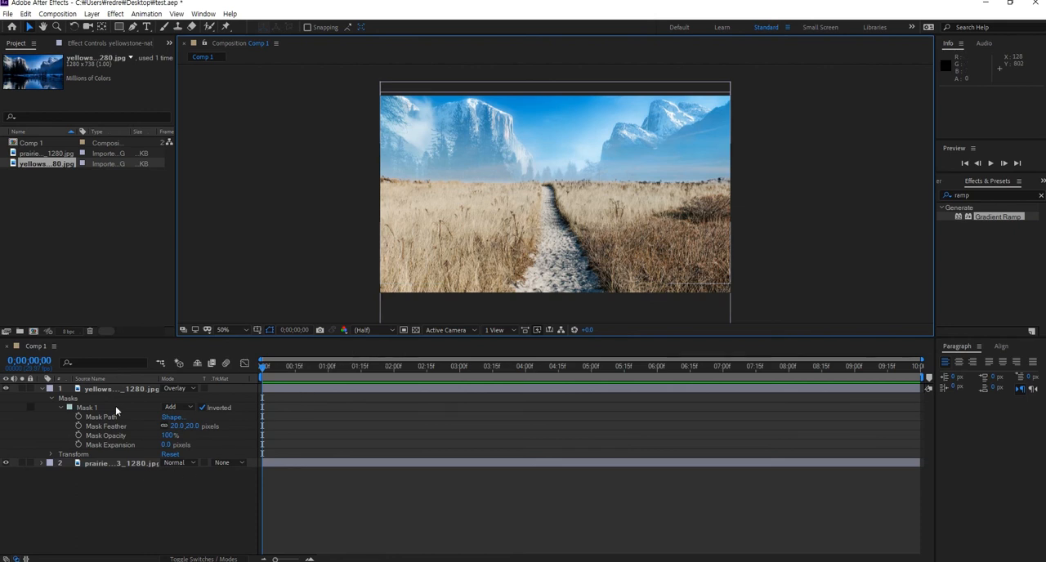
- Delete the yellowstone layer from Comp 1
left_click(105, 388)
left_click(95, 464)
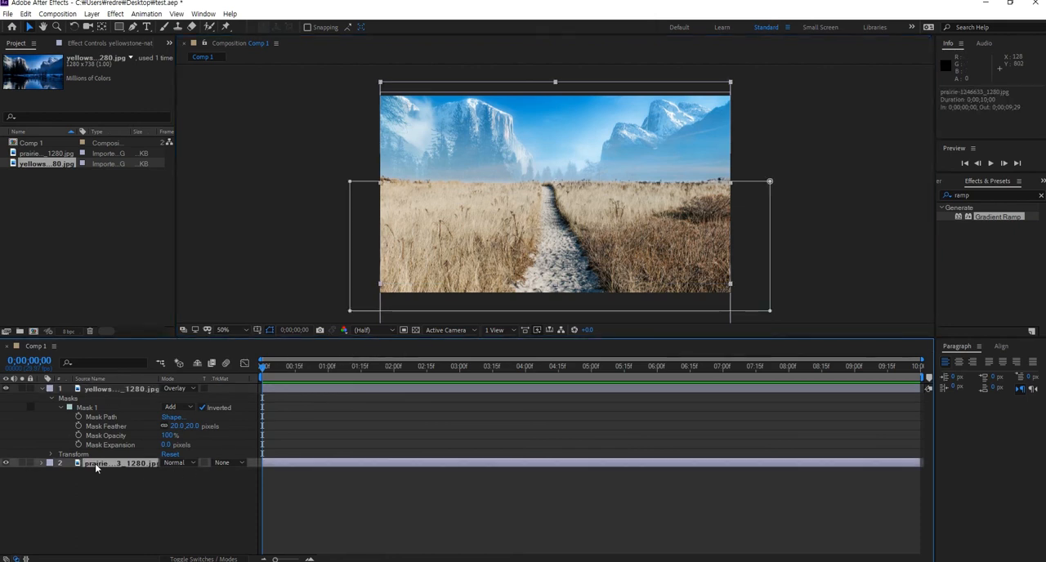
left_click(5, 463)
left_click(6, 463)
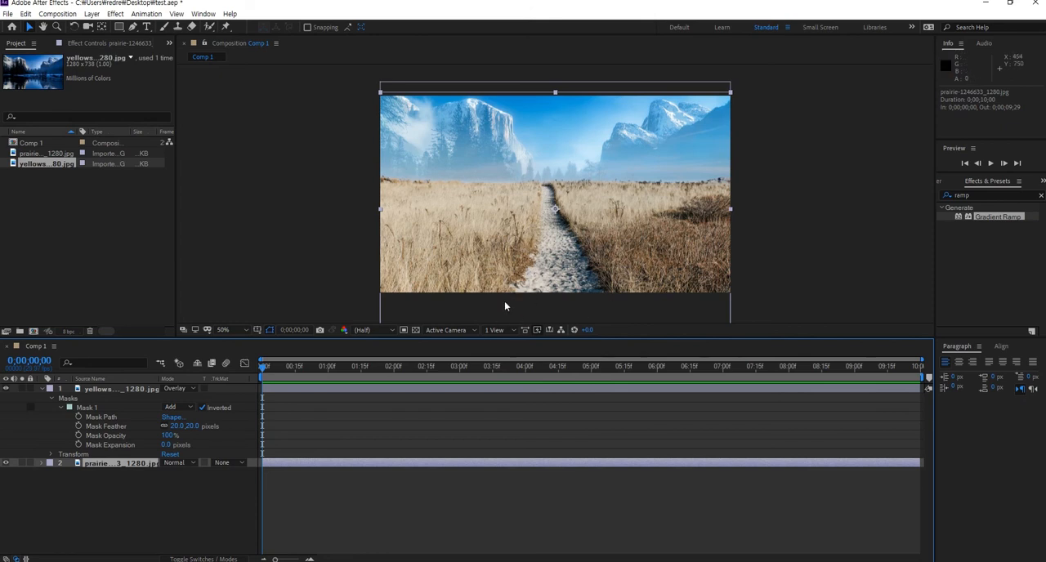
left_click(181, 491)
left_click(118, 463)
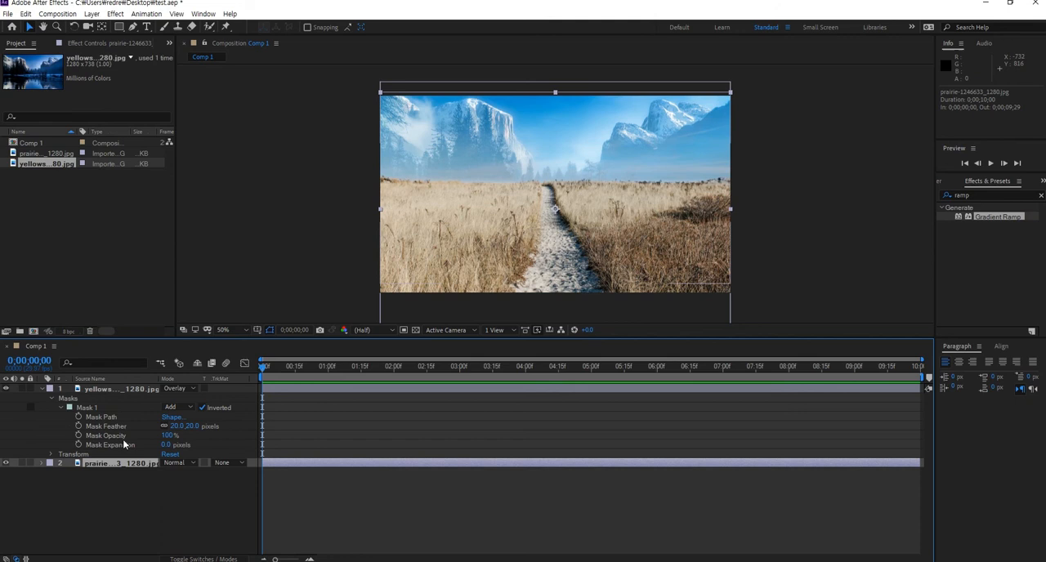
left_click(128, 506)
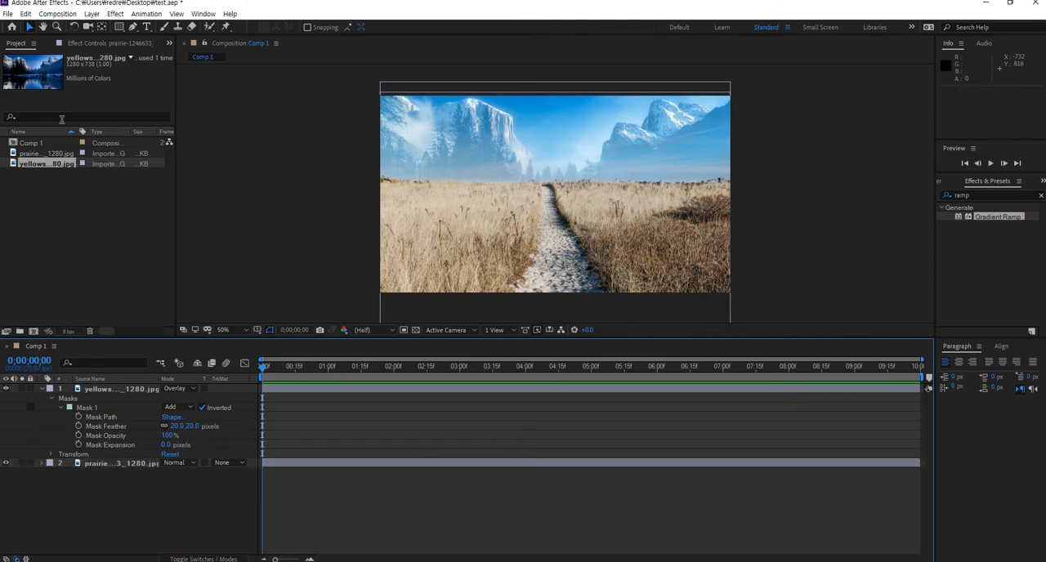
left_click(105, 390)
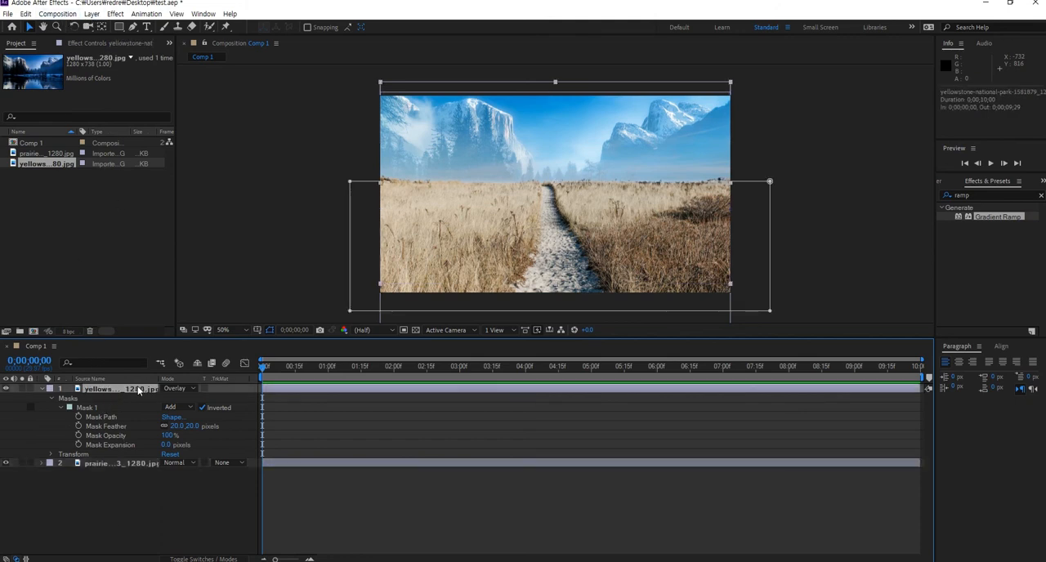
key("Delete")
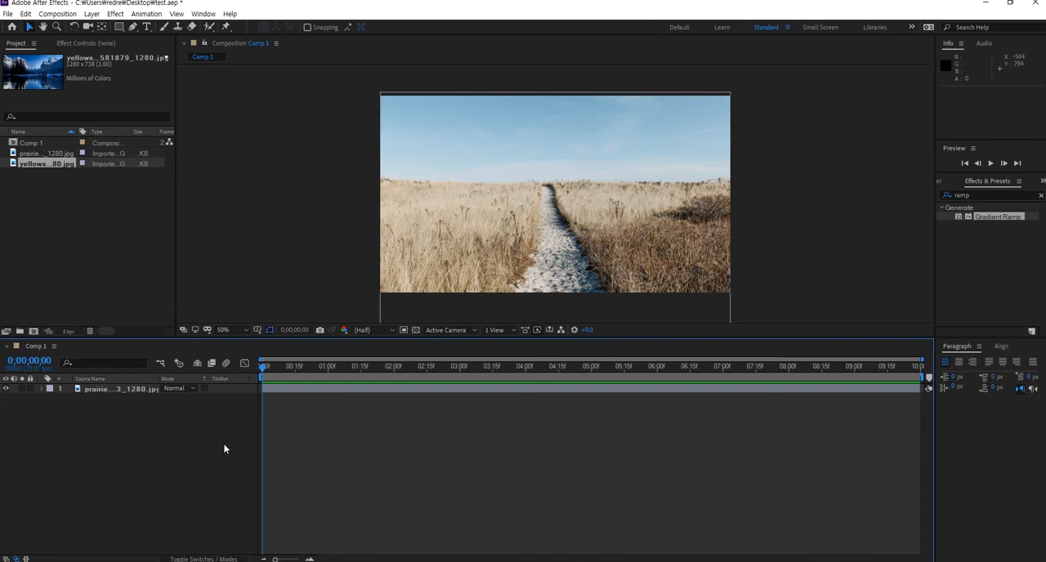
- Create a new red solid layer sized to the composition
left_click(57, 14)
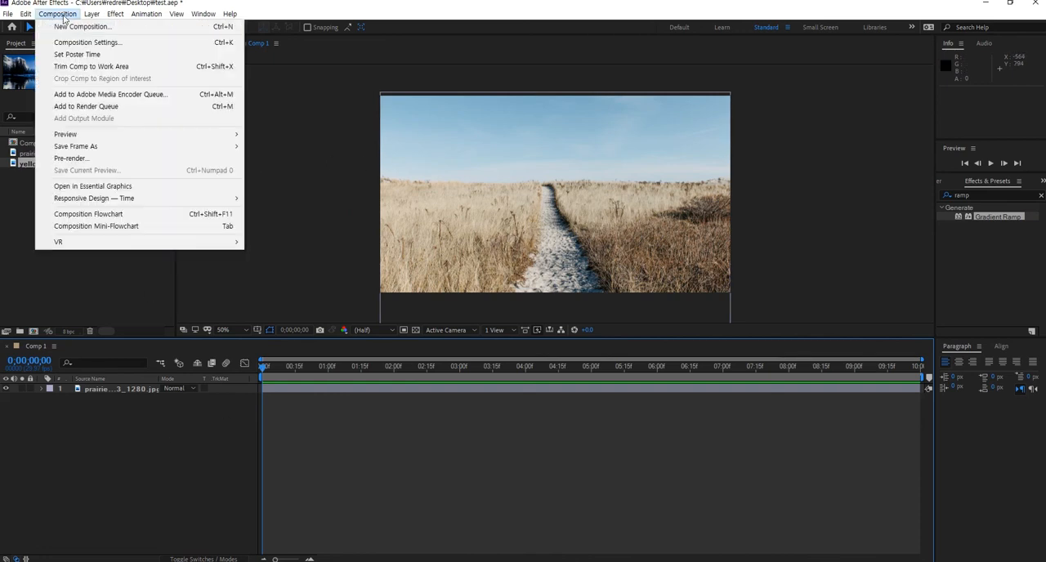
mouse_move(96, 15)
mouse_move(217, 29)
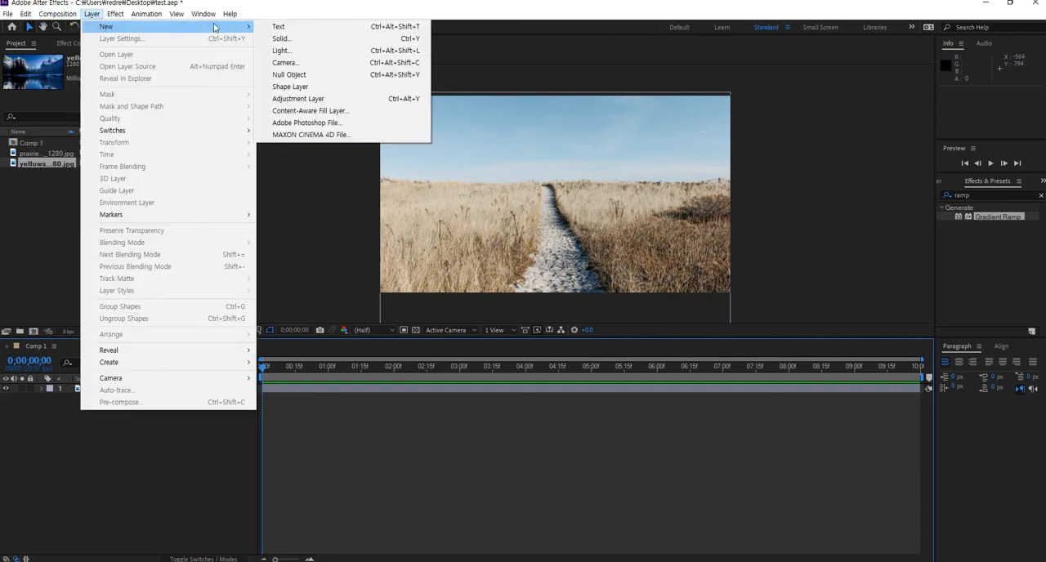
left_click(299, 39)
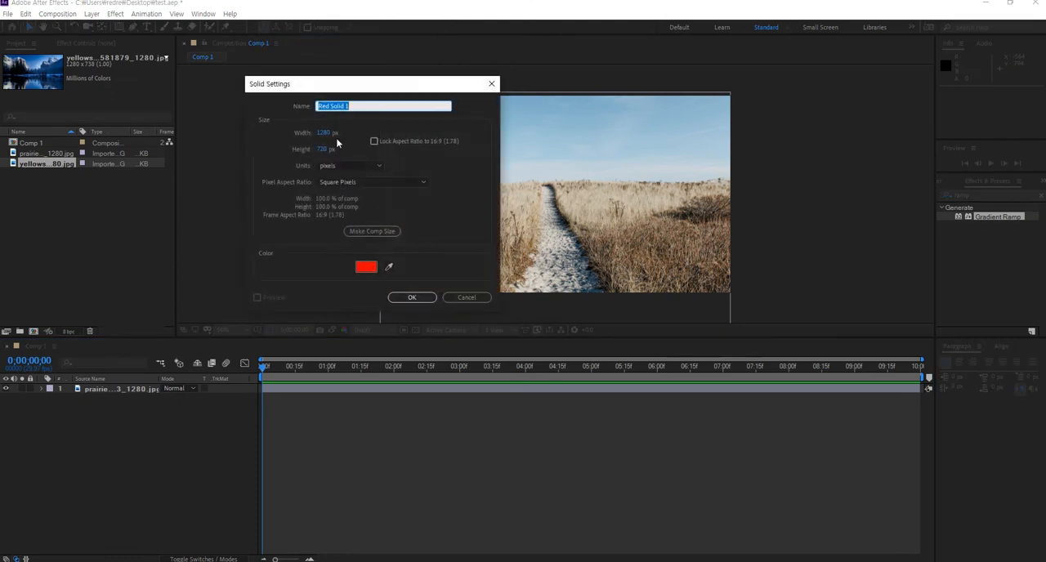
left_click(373, 232)
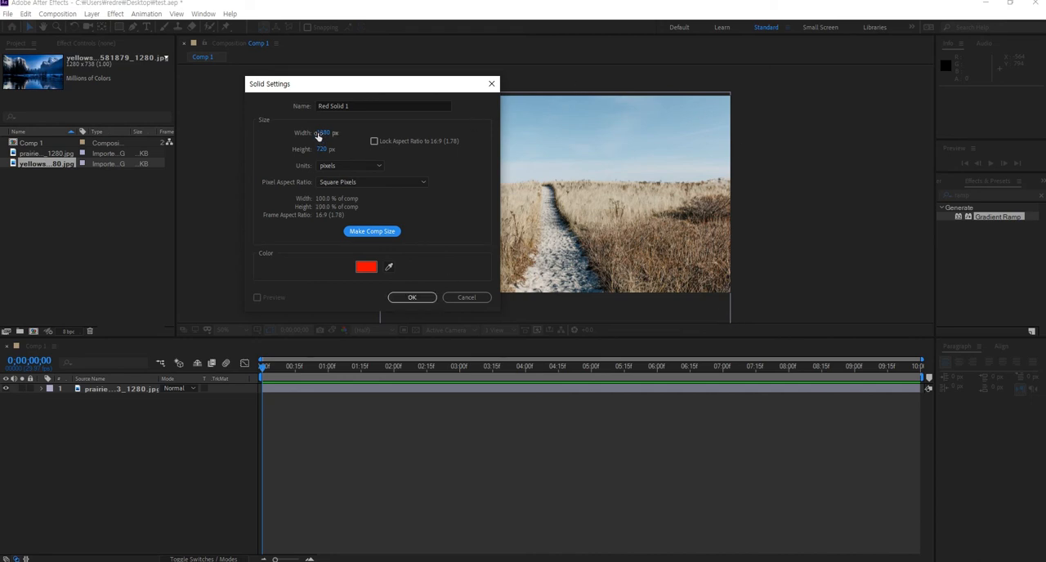
left_click(412, 297)
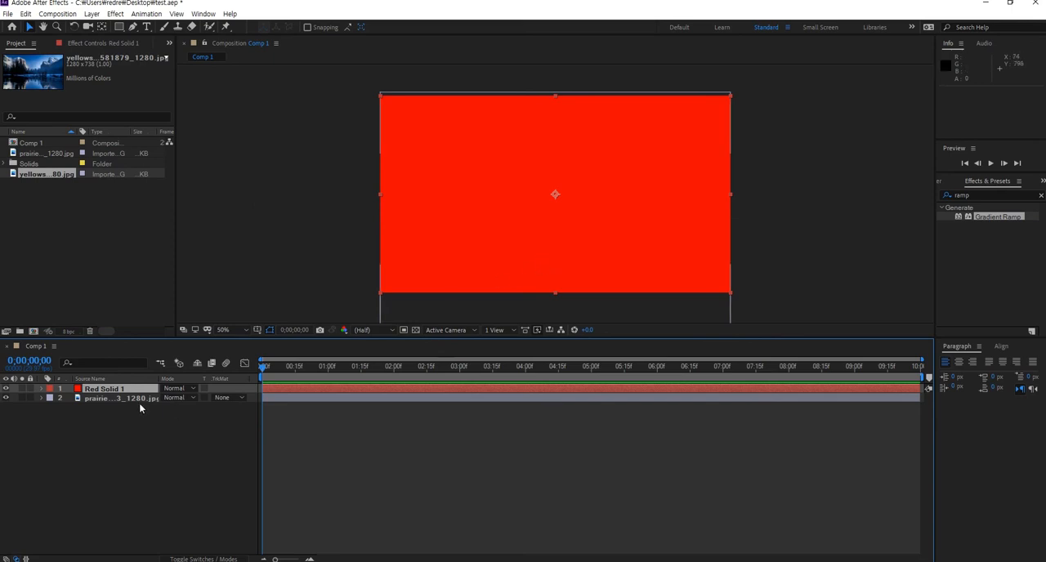
- Move the red solid beneath the prairie layer and set the prairie layer's blending mode to Darken
left_click_drag(128, 426, 127, 424)
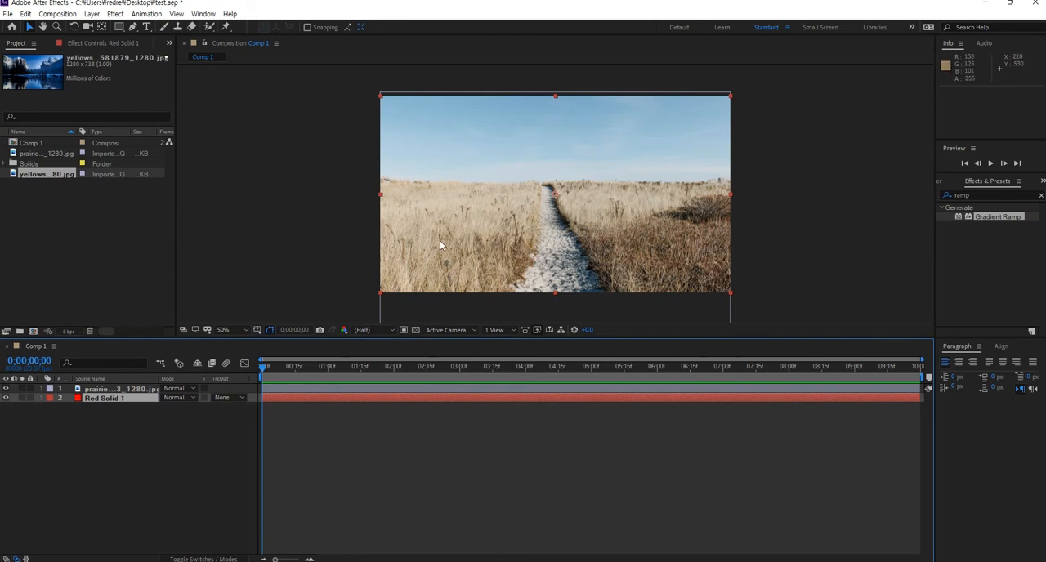
left_click(180, 398)
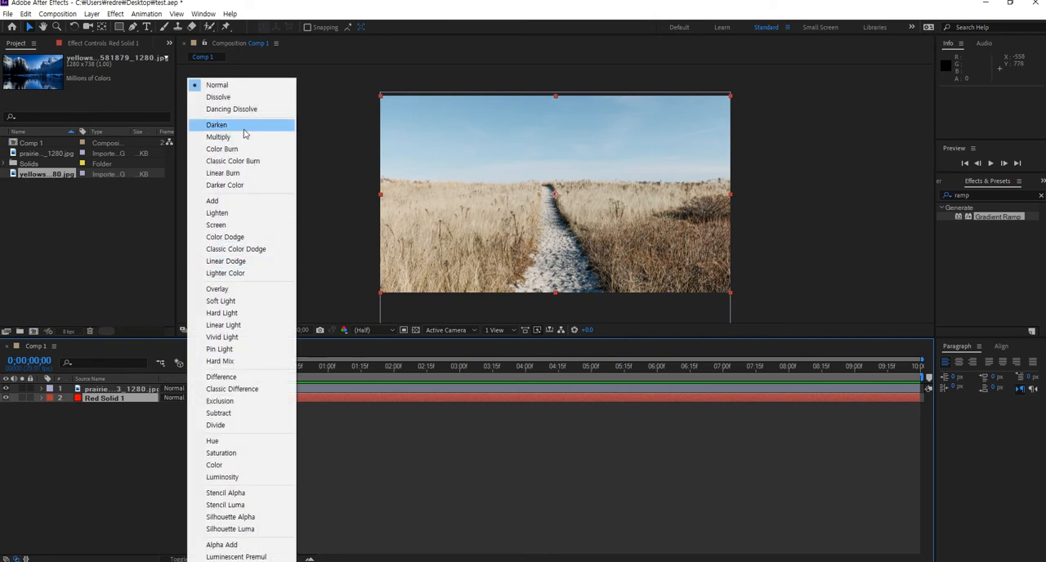
left_click(242, 129)
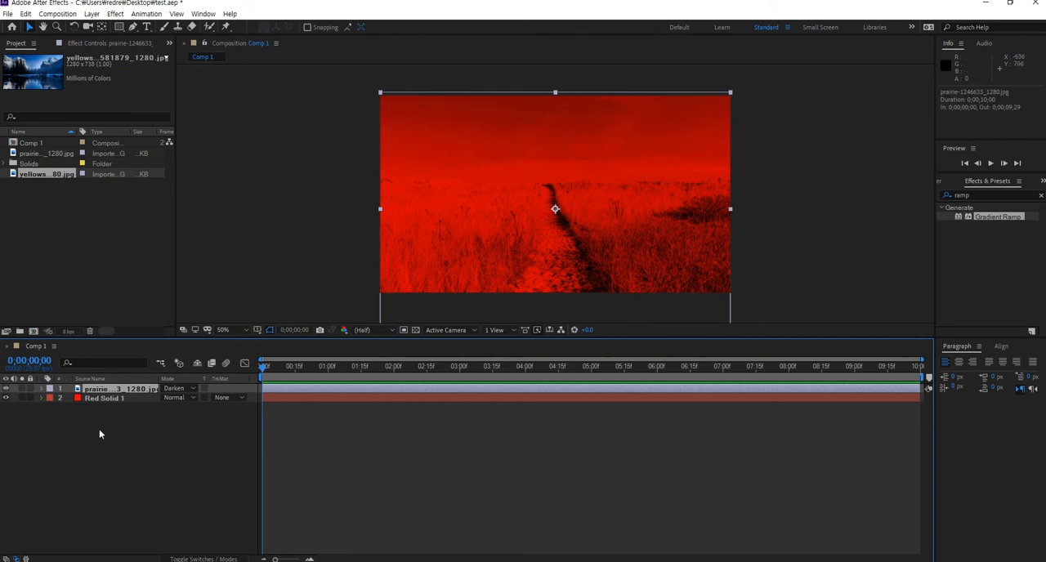
- Draw a Pen mask on the red solid tracing the footpath from the horizon to the bottom edge
left_click(120, 431)
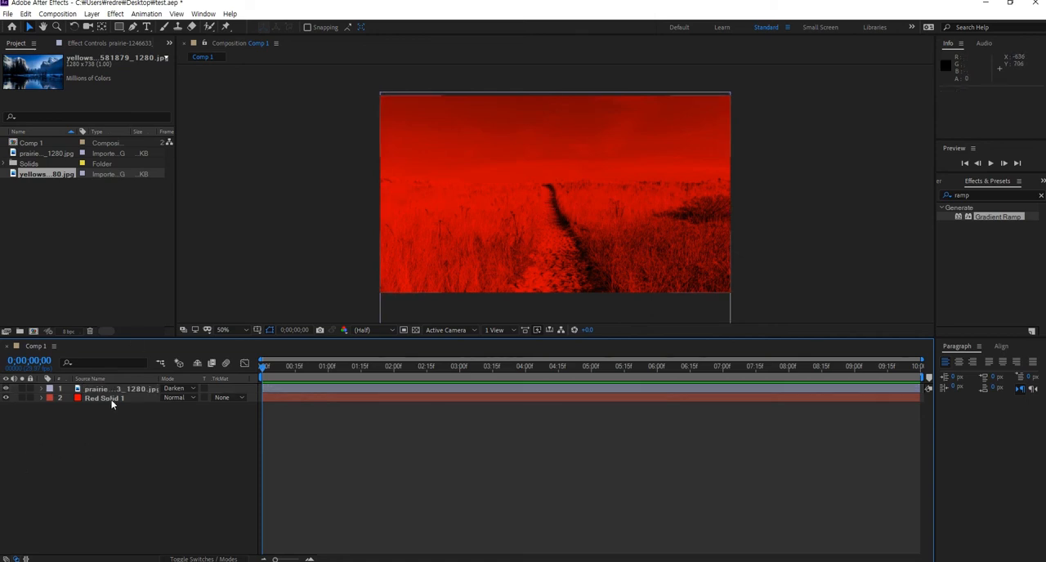
left_click(102, 398)
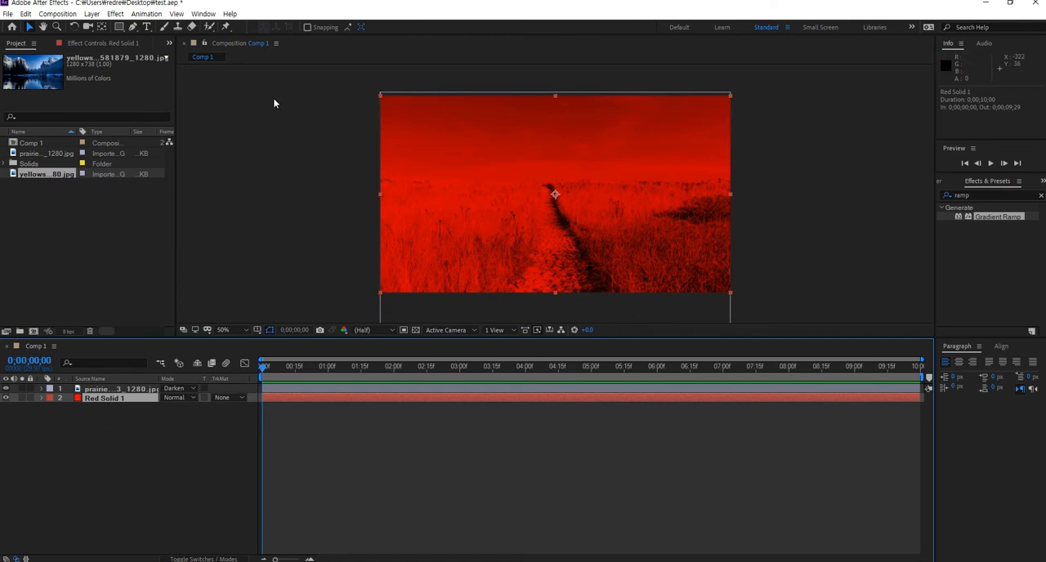
left_click(132, 27)
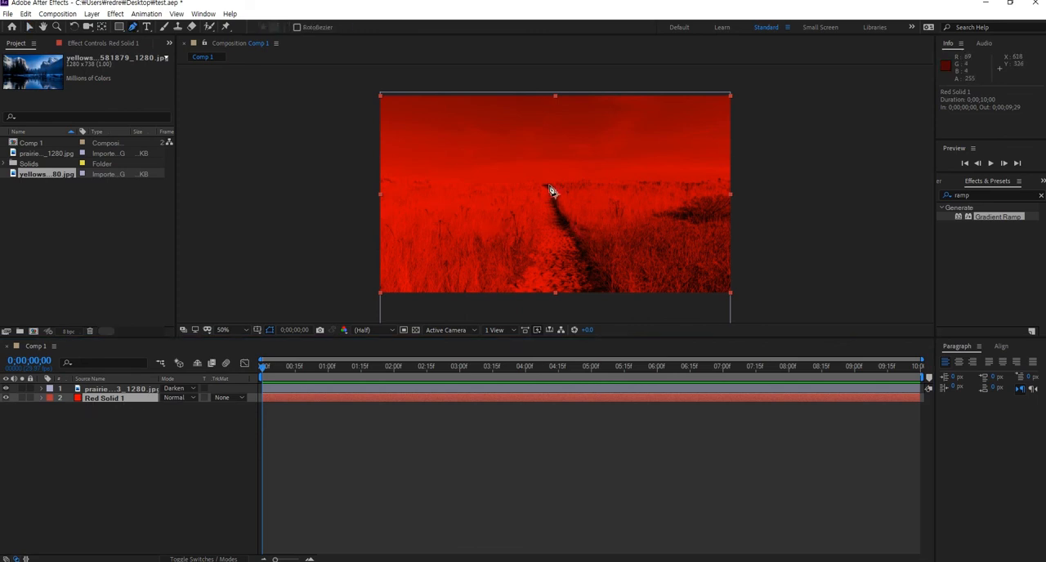
left_click(549, 181)
left_click(555, 196)
left_click(558, 211)
left_click_drag(571, 232, 617, 301)
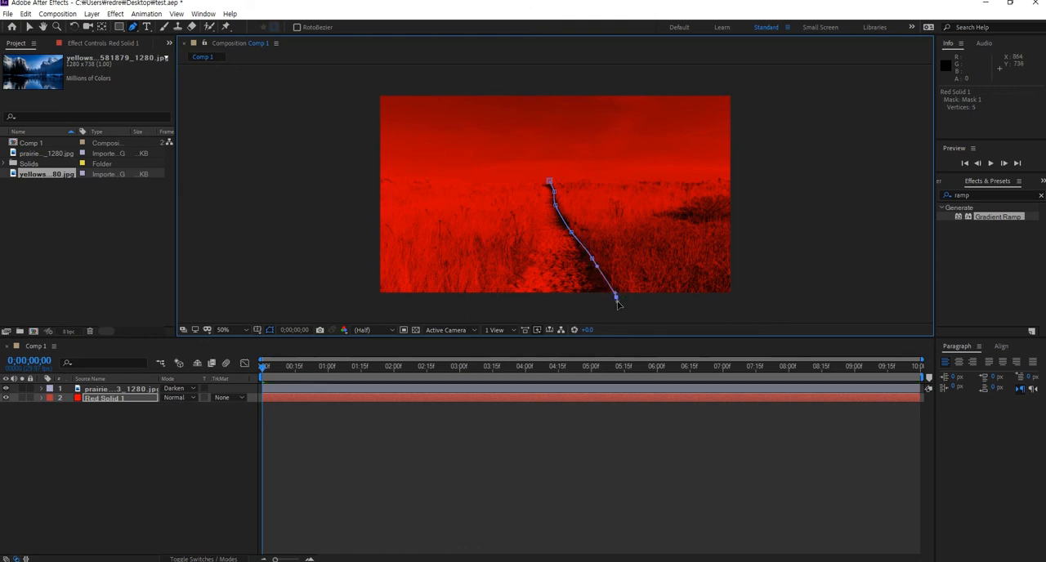
left_click(492, 303)
left_click_drag(510, 282, 537, 196)
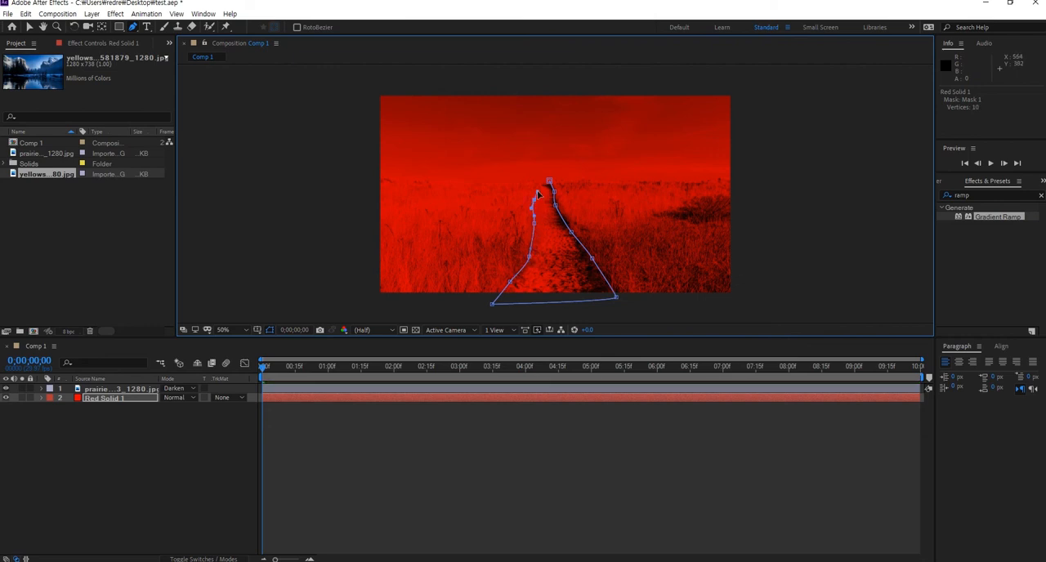
left_click(539, 179)
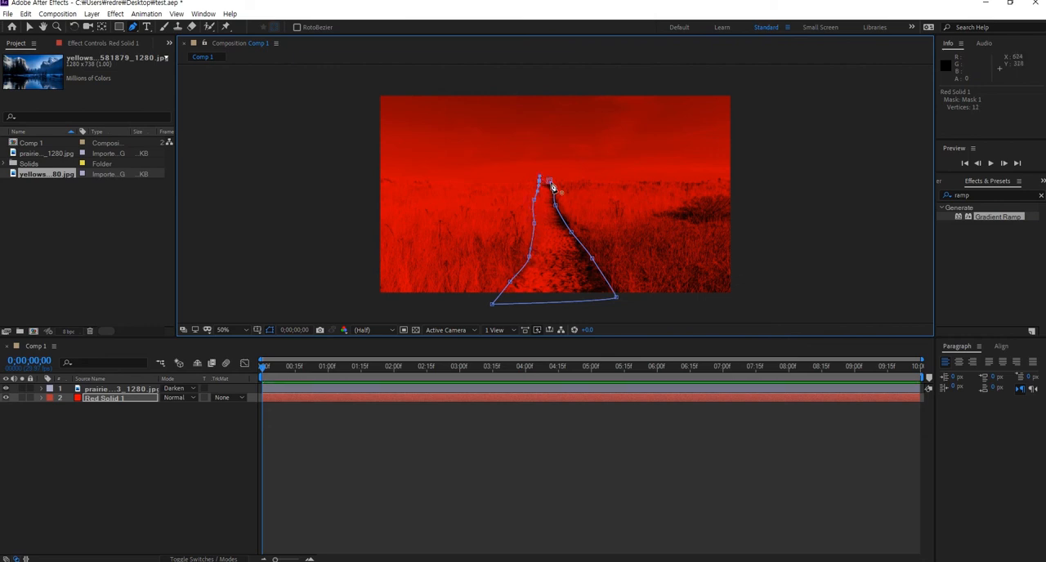
left_click(540, 178)
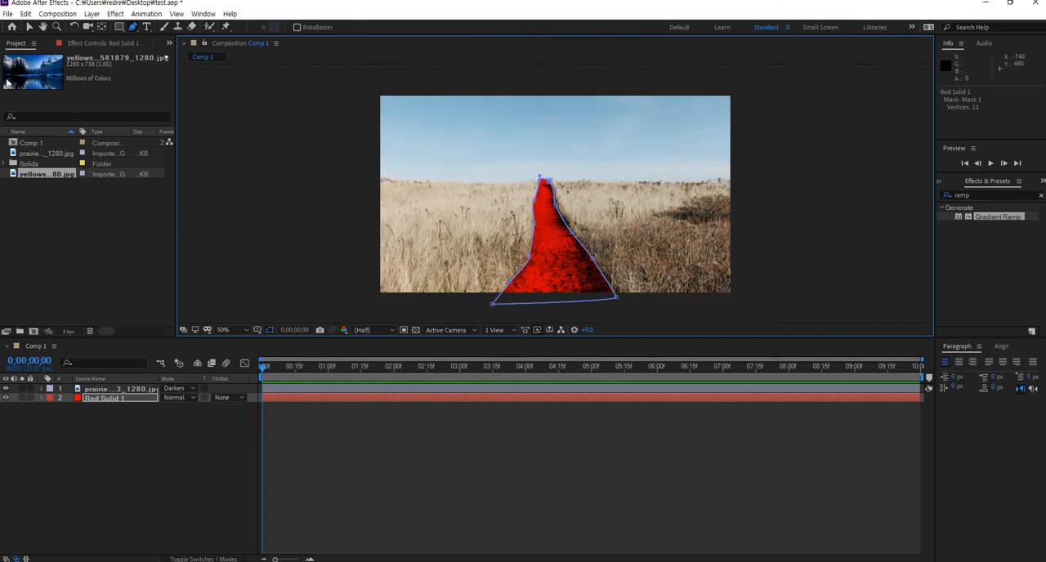
left_click(29, 27)
left_click(128, 435)
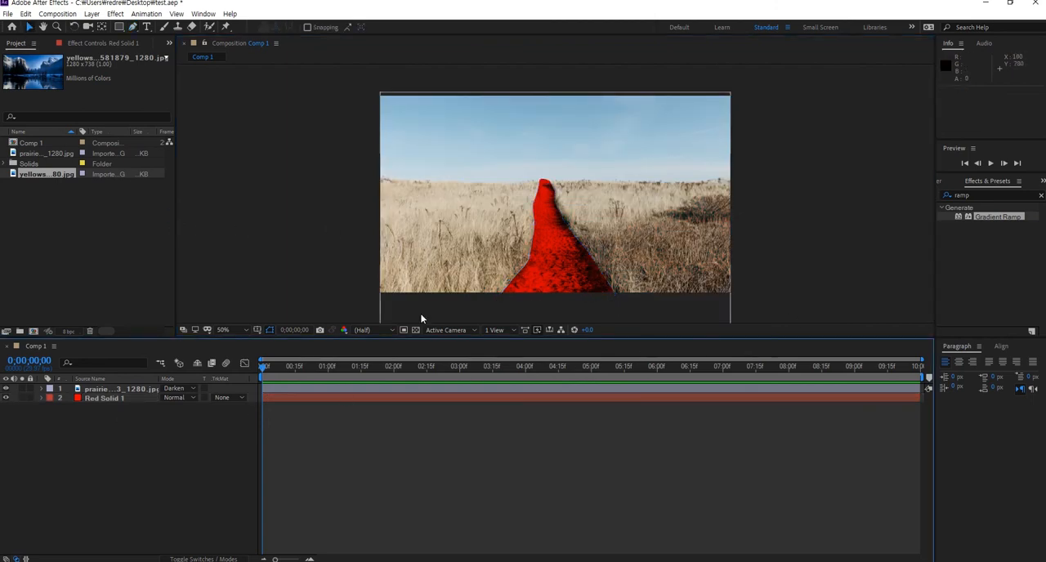
- Expand the red solid's Mask 1 properties and set its Mask Feather to 21 pixels
left_click(105, 397)
left_click(40, 398)
left_click(51, 408)
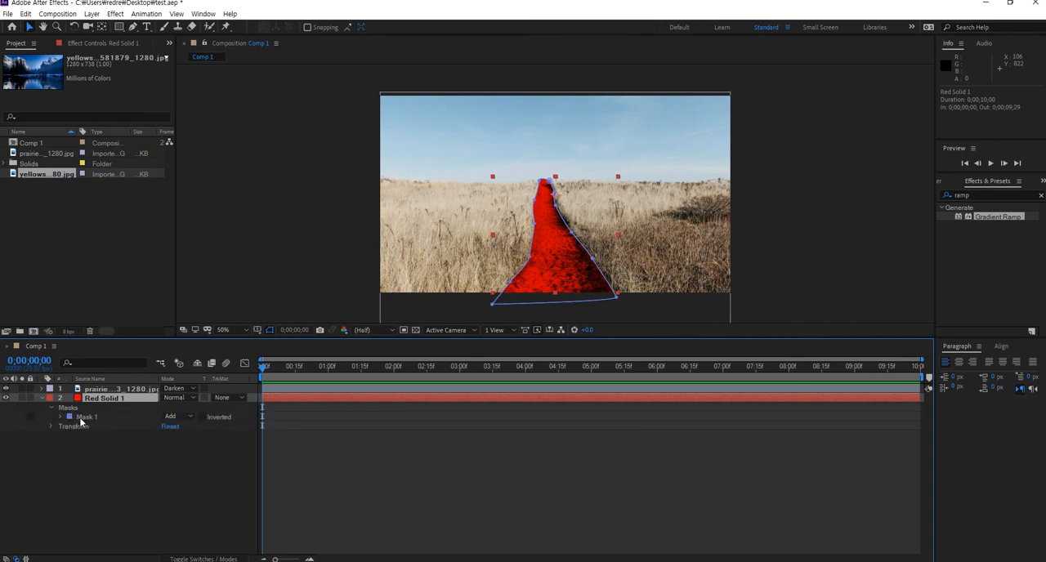
left_click(61, 417)
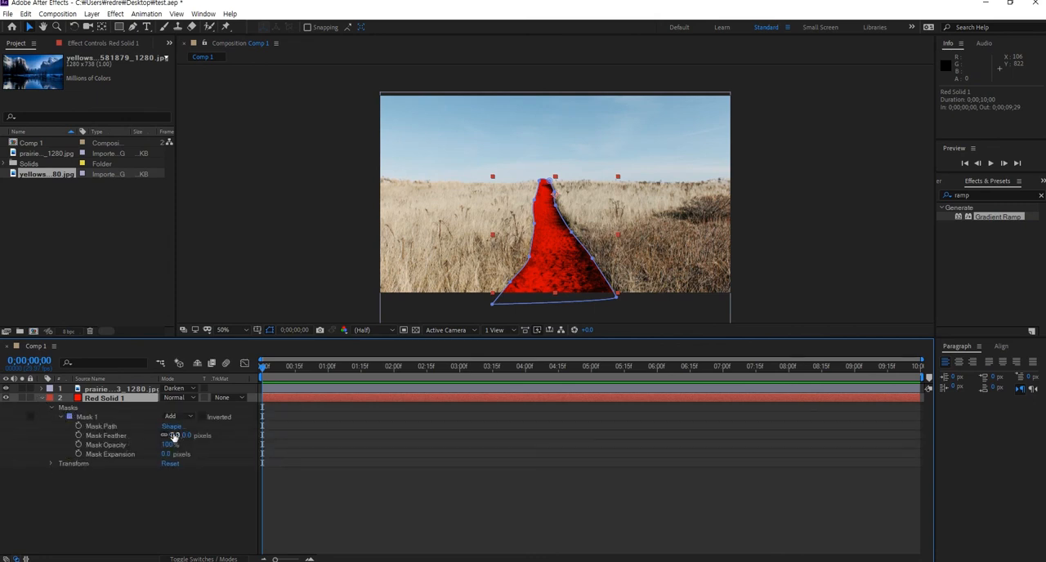
left_click_drag(171, 434, 188, 436)
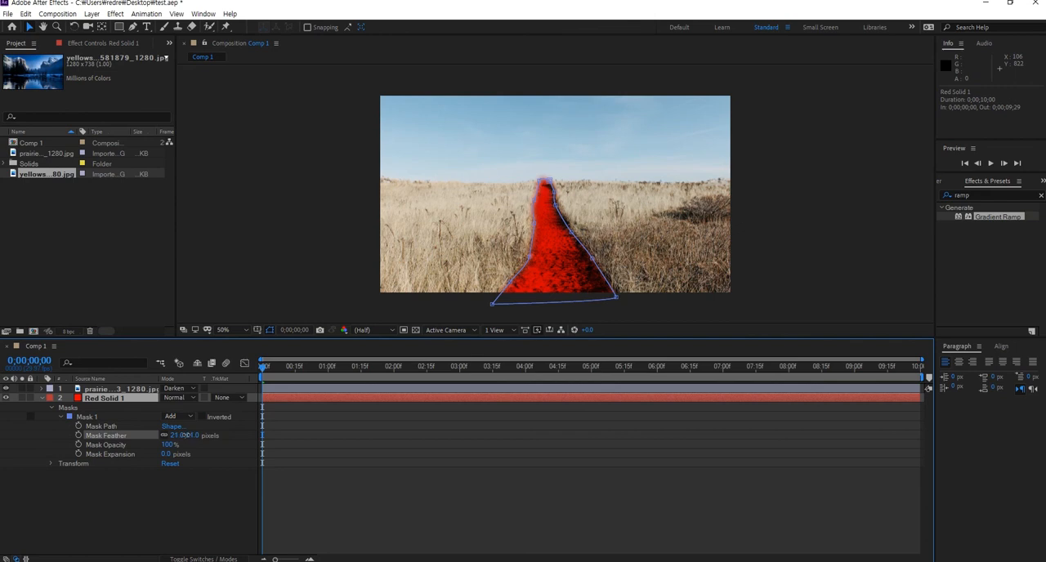
left_click(121, 468)
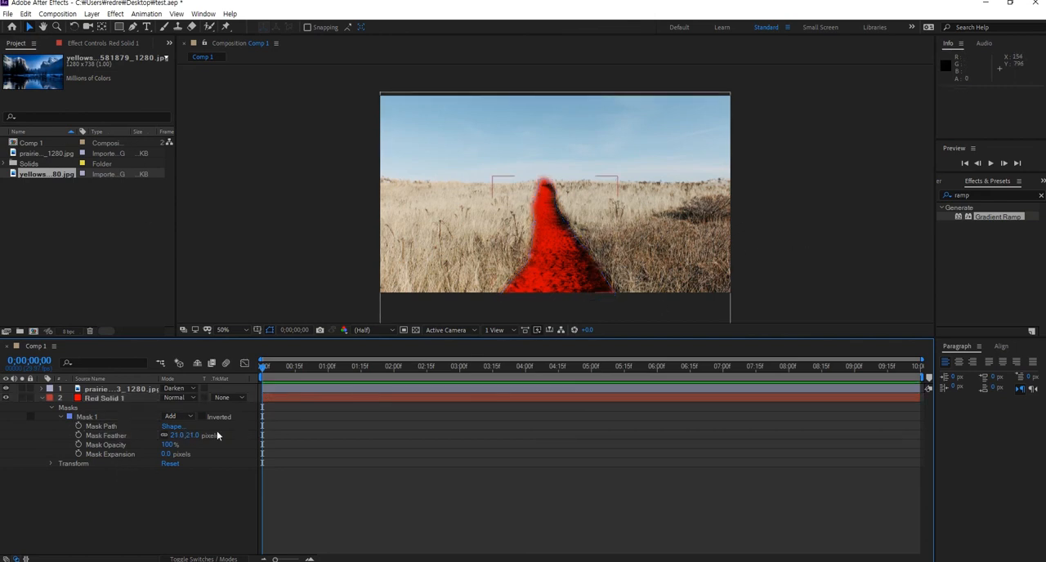
- Refine the mask path at the horizon end of the footpath, adding a vertex at the tip and adjusting nearby points
left_click(109, 428)
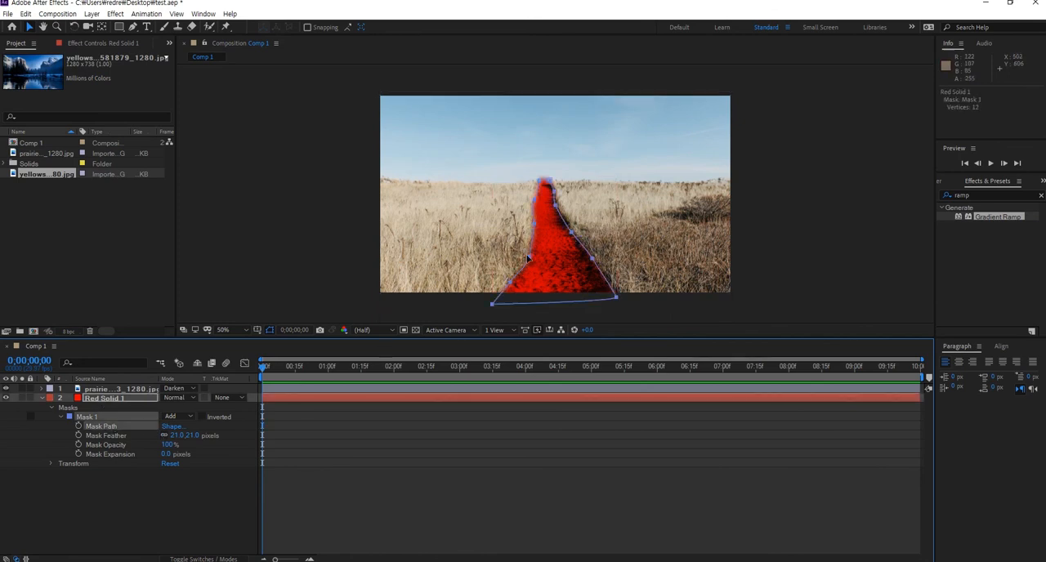
key("period")
key("period")
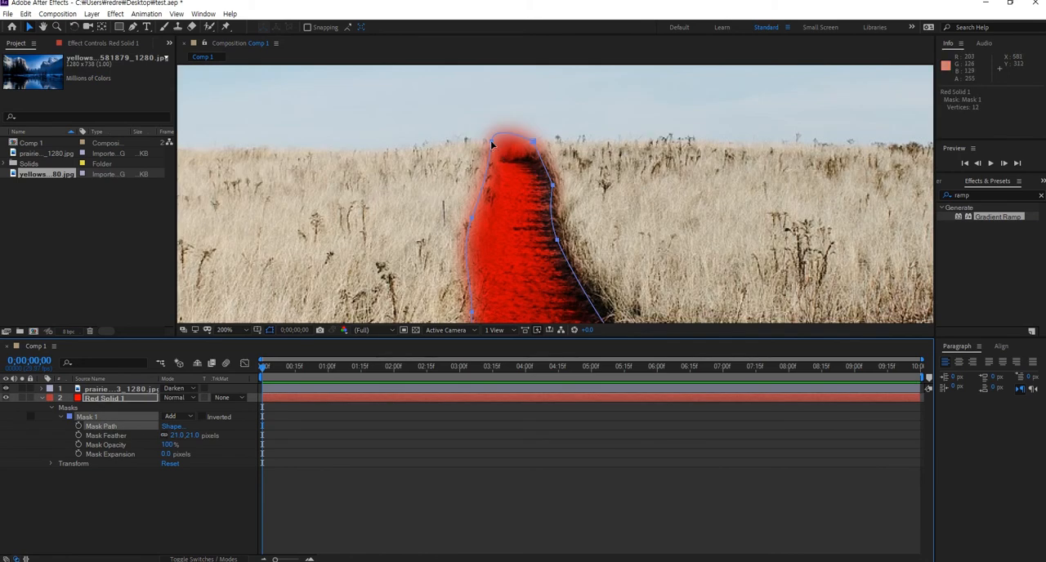
left_click_drag(491, 140, 493, 148)
key("ctrl+z")
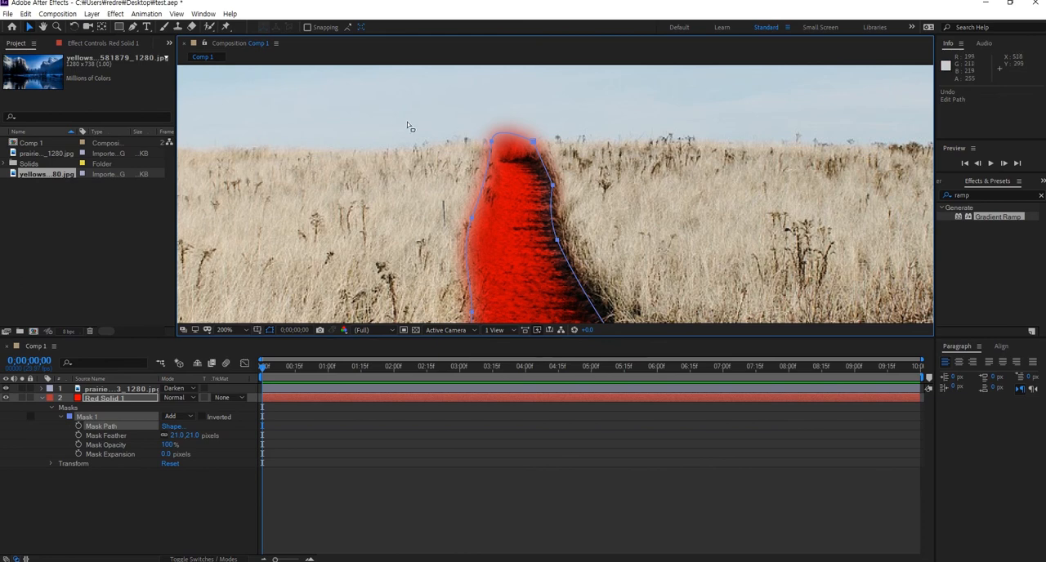
left_click_drag(131, 31, 163, 32)
left_click_drag(491, 142, 460, 124)
key("ctrl+z")
left_click_drag(534, 149, 535, 148)
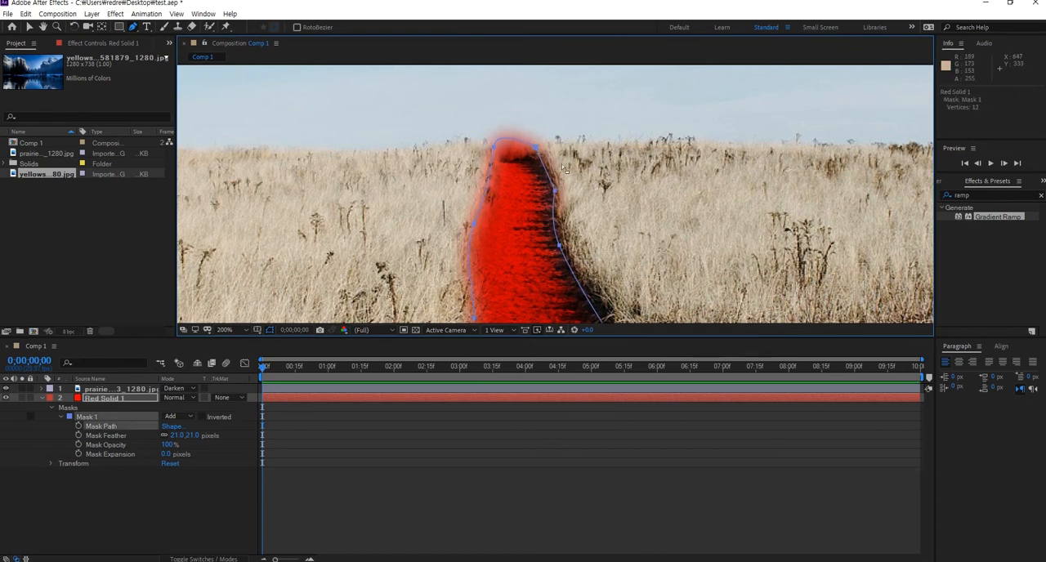
left_click(537, 149)
left_click_drag(496, 127, 499, 139)
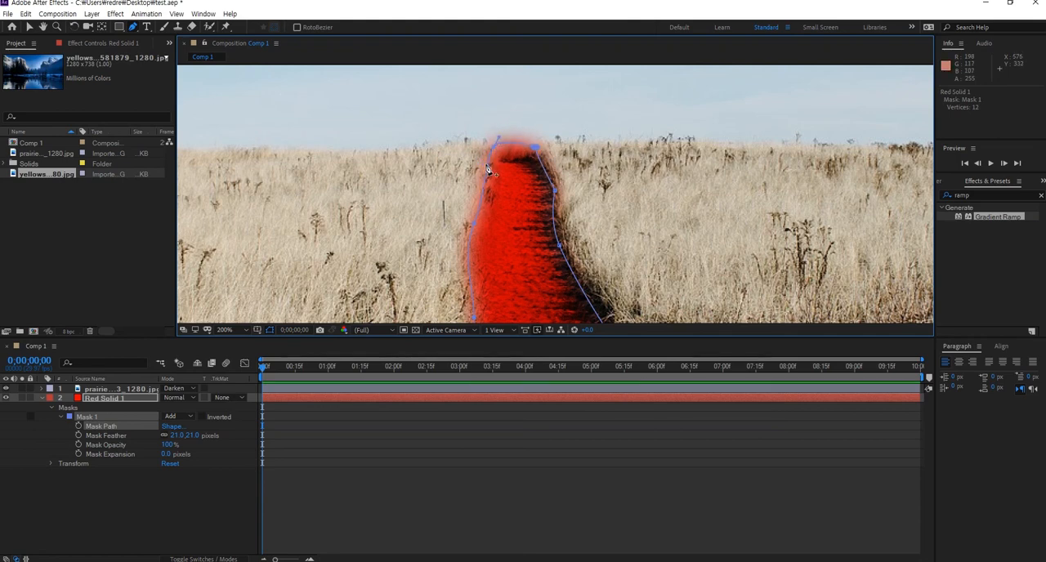
left_click(494, 149, "alt")
left_click(536, 153)
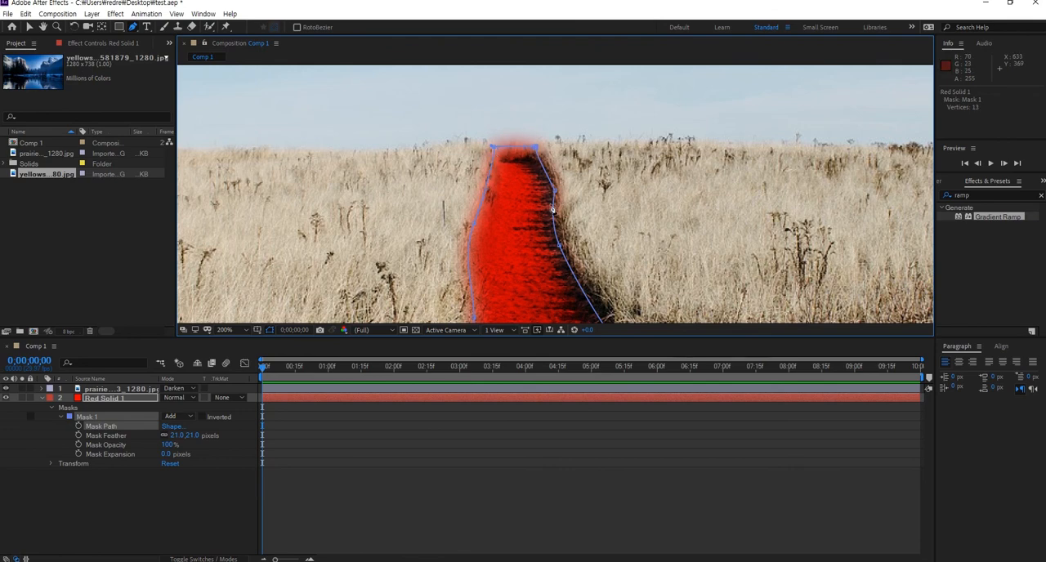
key("comma")
- Nudge a vertex on the mask's right edge down along the footpath border
left_click_drag(554, 193, 552, 205)
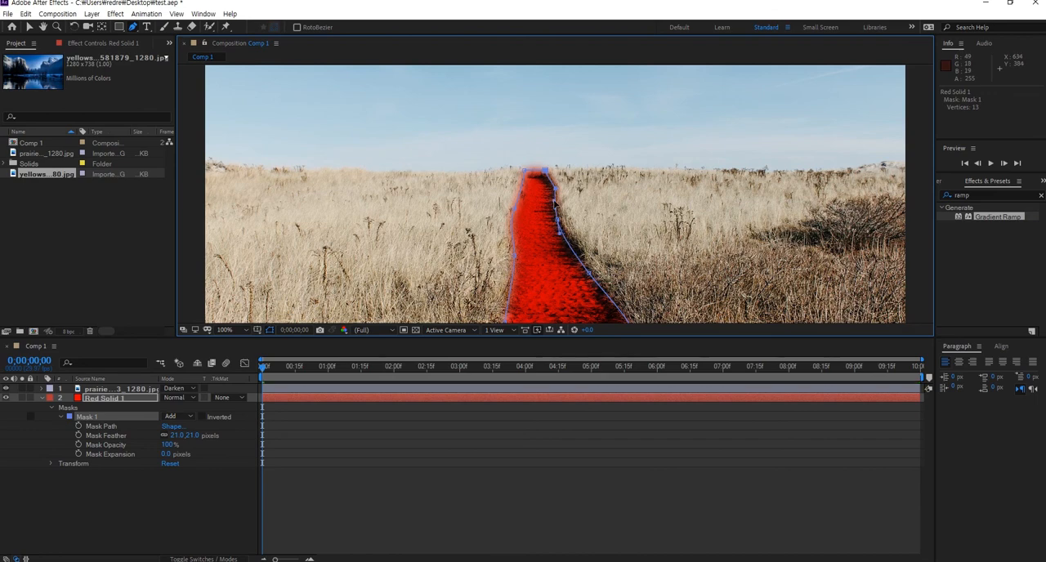
key("comma")
scroll(564, 208, "down", 1)
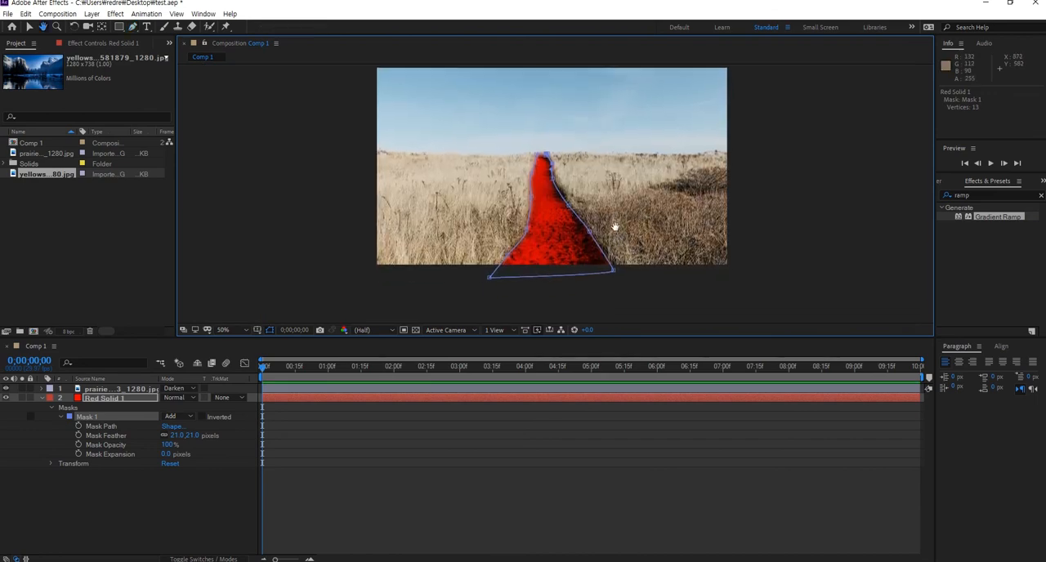
left_click(572, 210)
left_click(656, 292)
key("ctrl+z")
left_click(178, 486)
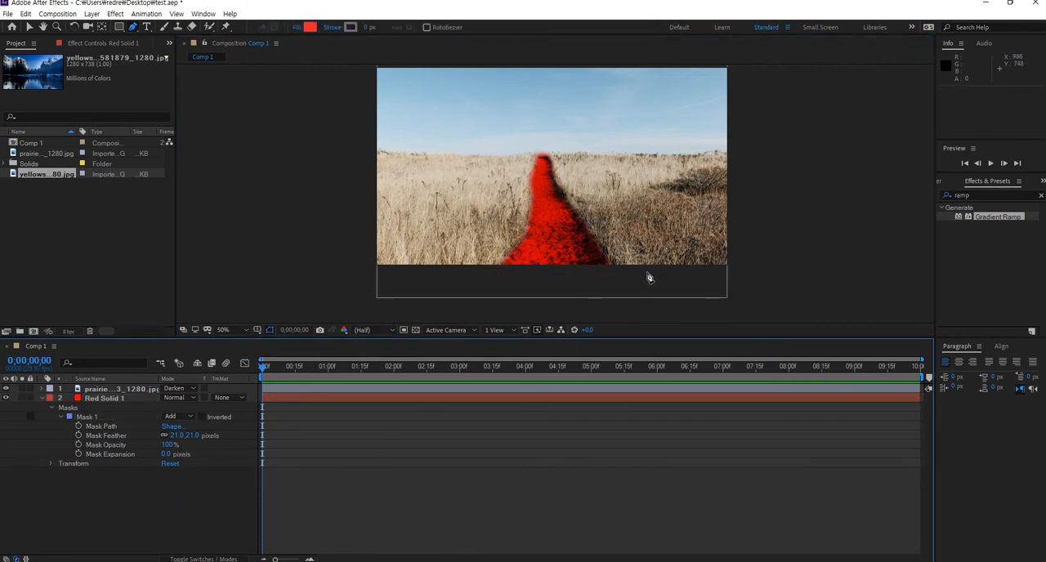
- Toggle the prairie layer's visibility to inspect the red solid's mask on its own
left_click(108, 399)
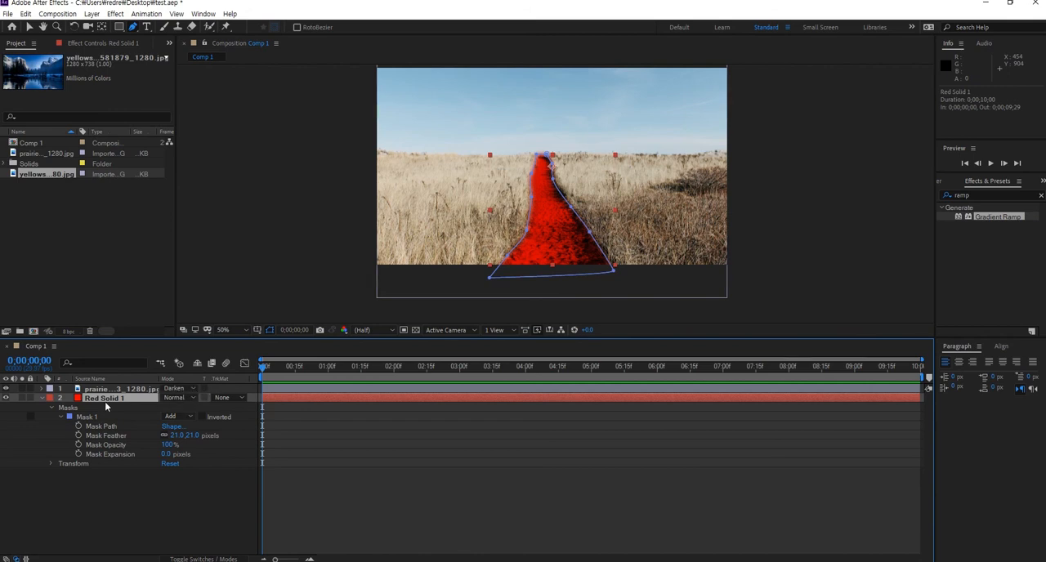
left_click(6, 389)
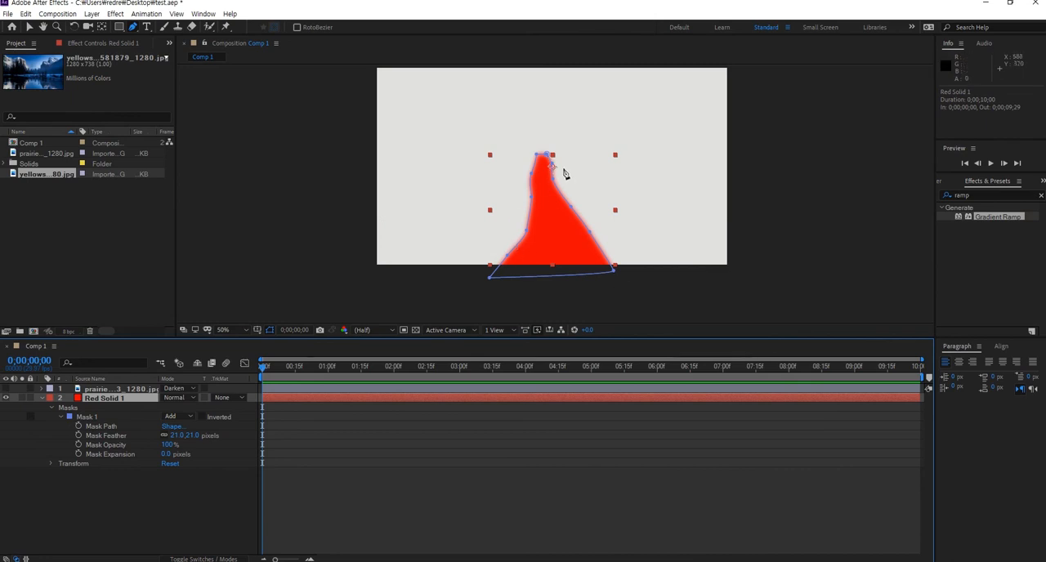
left_click(5, 389)
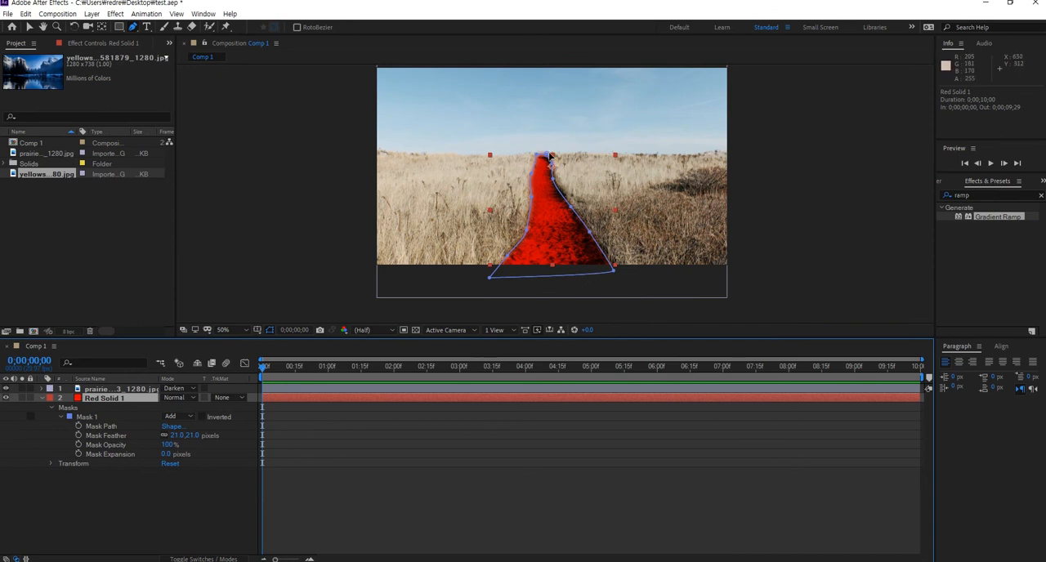
- Invert Mask 1 on the red solid so the red covers everything except the footpath
left_click(197, 479)
left_click(114, 399)
left_click(201, 418)
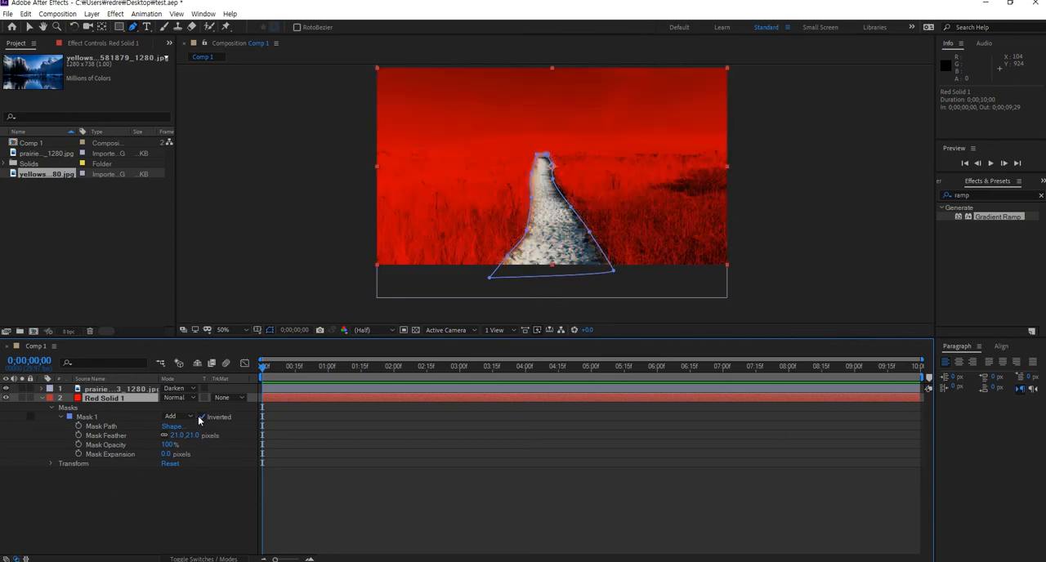
- Adjust mask vertices along the footpath's left edge to fit the path more closely
left_click(557, 184)
left_click_drag(557, 181, 535, 174)
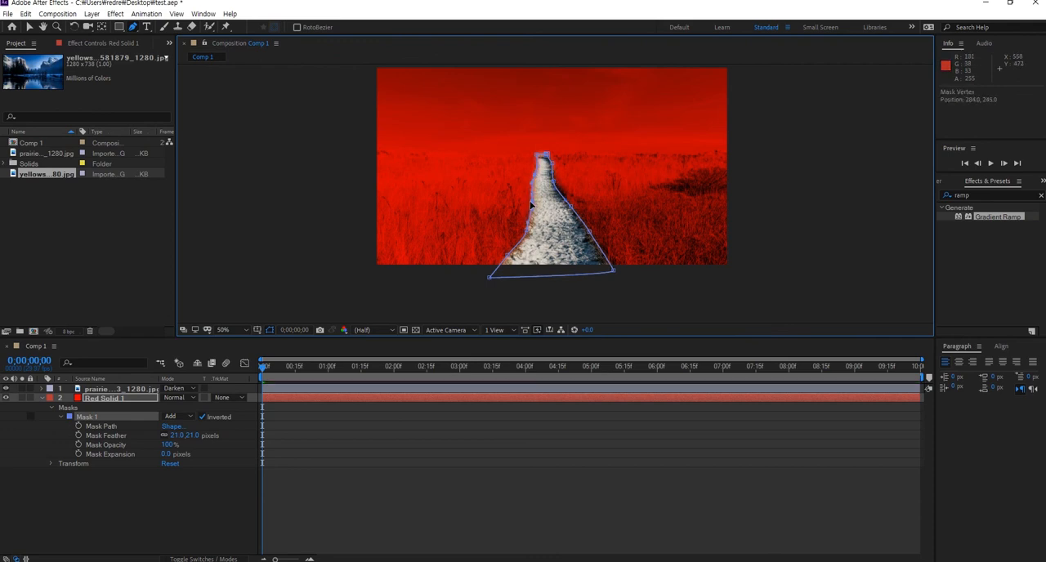
left_click_drag(508, 256, 506, 257)
left_click(29, 27)
left_click(776, 236)
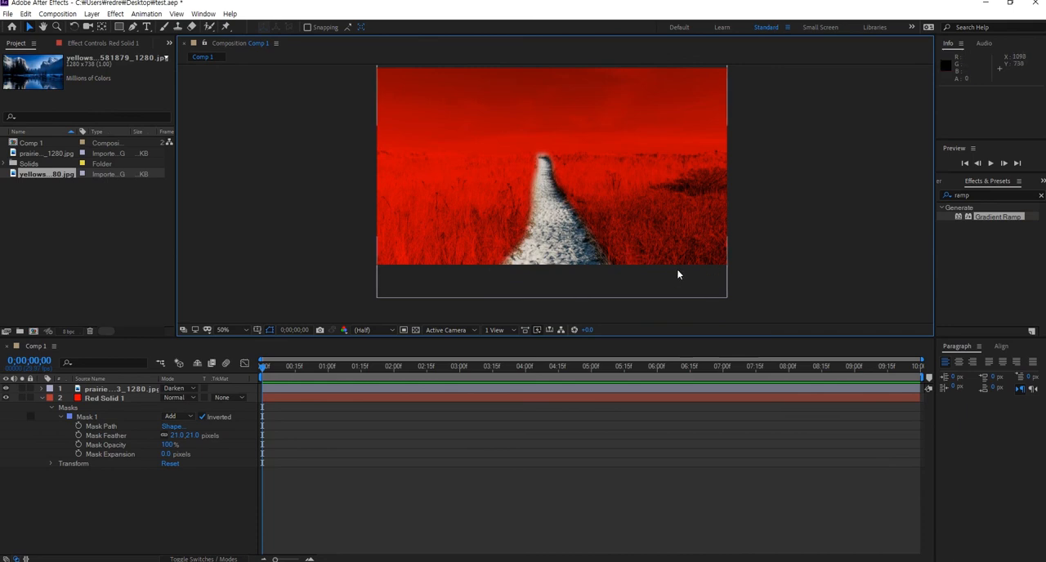
- Preview black and white colours for the red solid in Solid Settings and cancel both dialogs
left_click(109, 398)
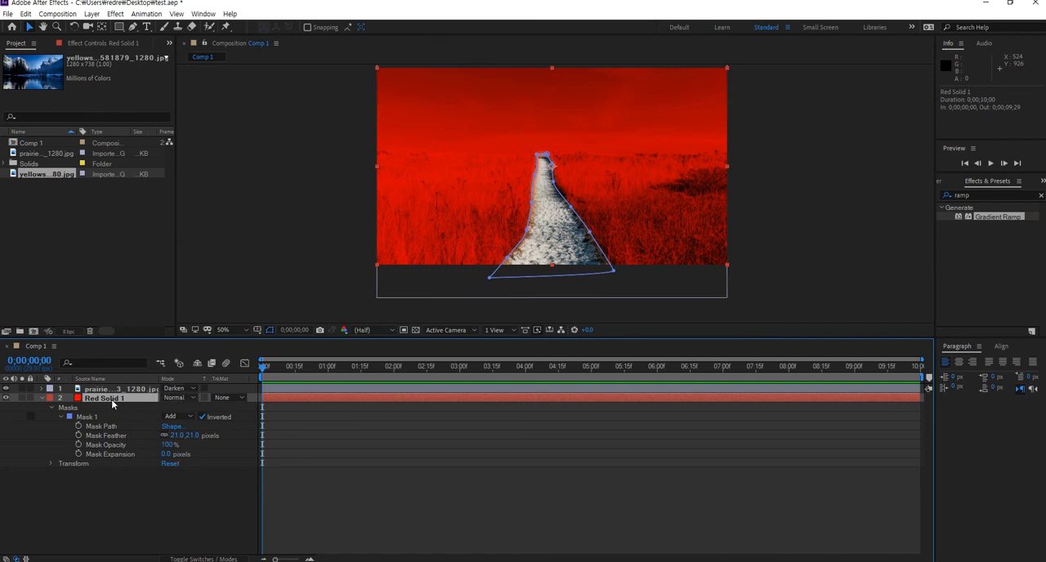
left_click(58, 14)
mouse_move(121, 15)
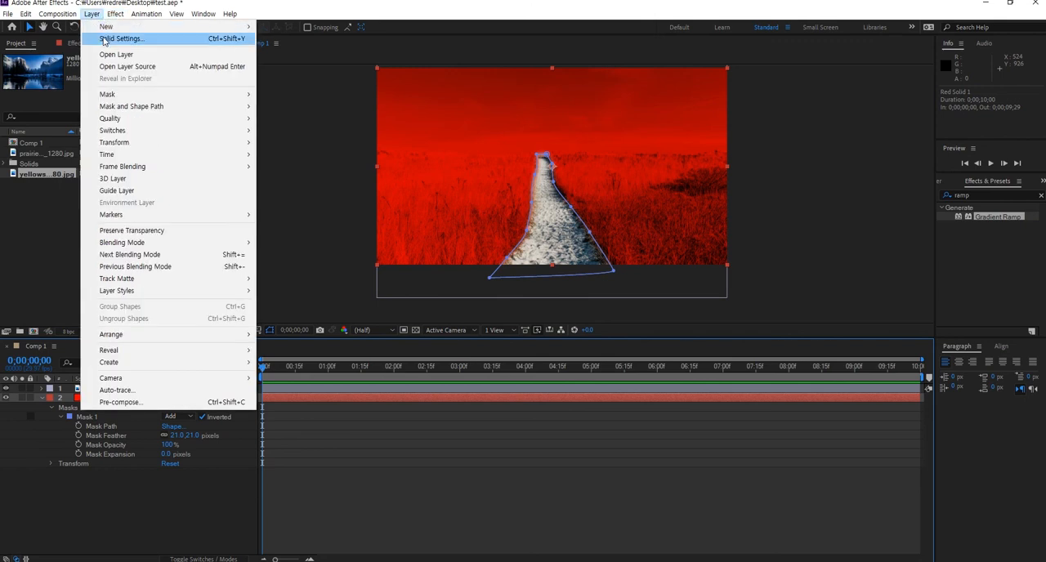
left_click(103, 39)
left_click_drag(497, 156, 217, 72)
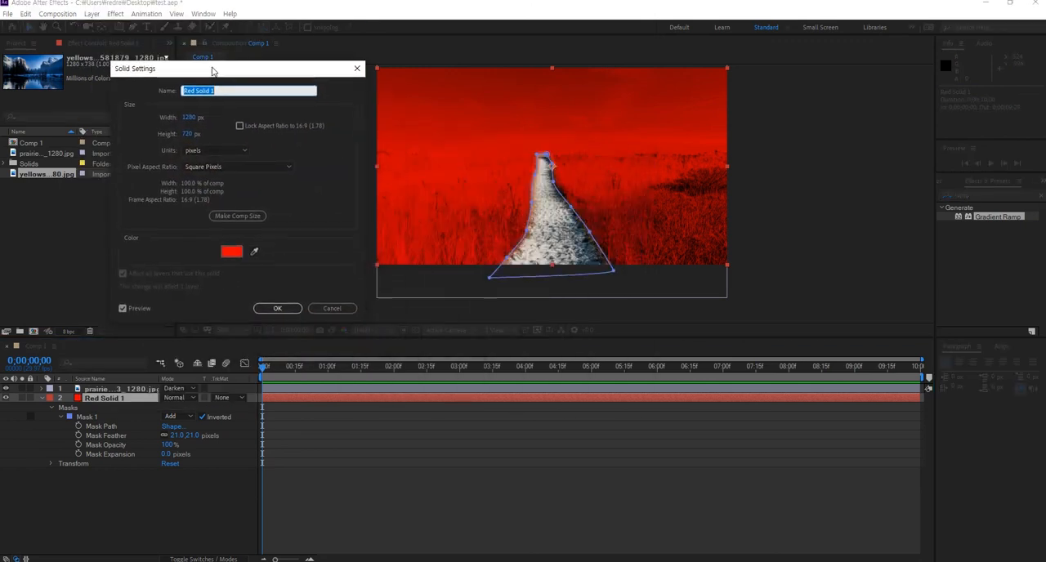
left_click(230, 250)
mouse_move(130, 109)
left_mouse_down()
mouse_move(17, 150)
mouse_move(1, 192)
left_mouse_up()
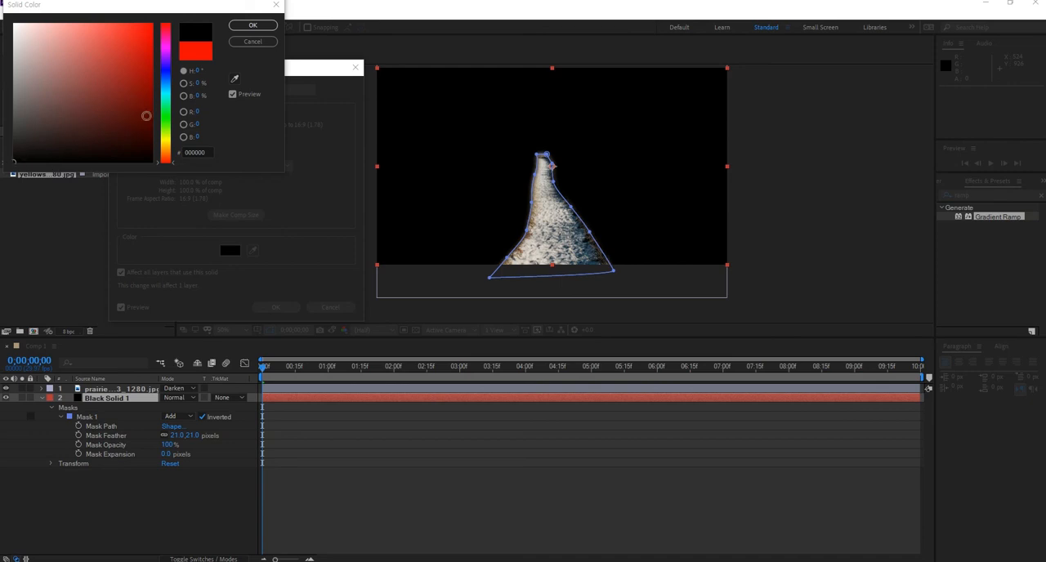
mouse_move(17, 159)
left_mouse_down()
mouse_move(44, 140)
mouse_move(12, 161)
mouse_move(14, 24)
left_mouse_up()
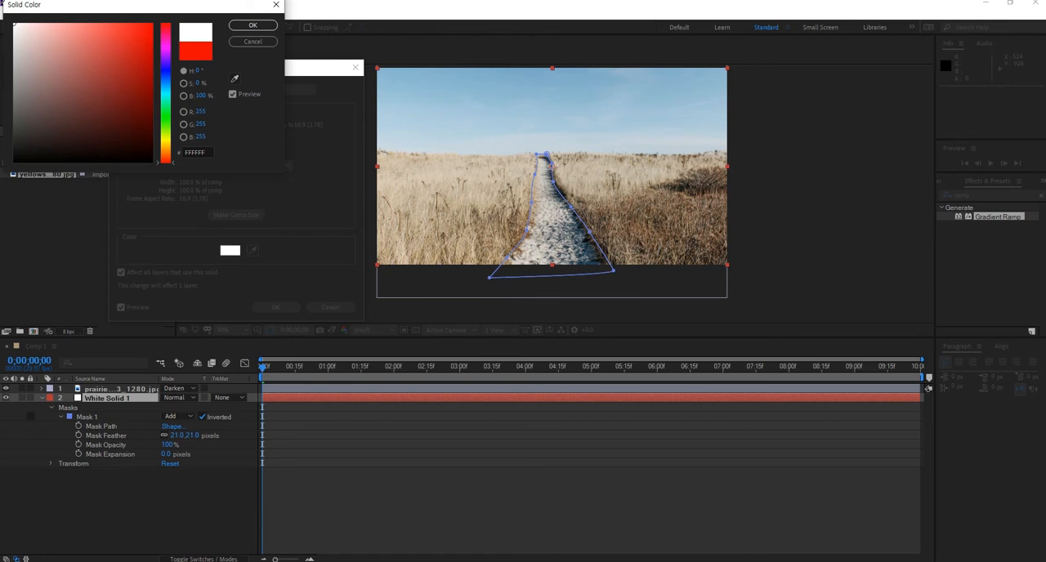
mouse_move(13, 25)
left_mouse_down()
mouse_move(93, 110)
mouse_move(123, 45)
mouse_move(91, 27)
mouse_move(129, 87)
mouse_move(145, 33)
mouse_move(115, 36)
mouse_move(149, 41)
mouse_move(150, 60)
mouse_move(131, 47)
mouse_move(154, 12)
left_mouse_up()
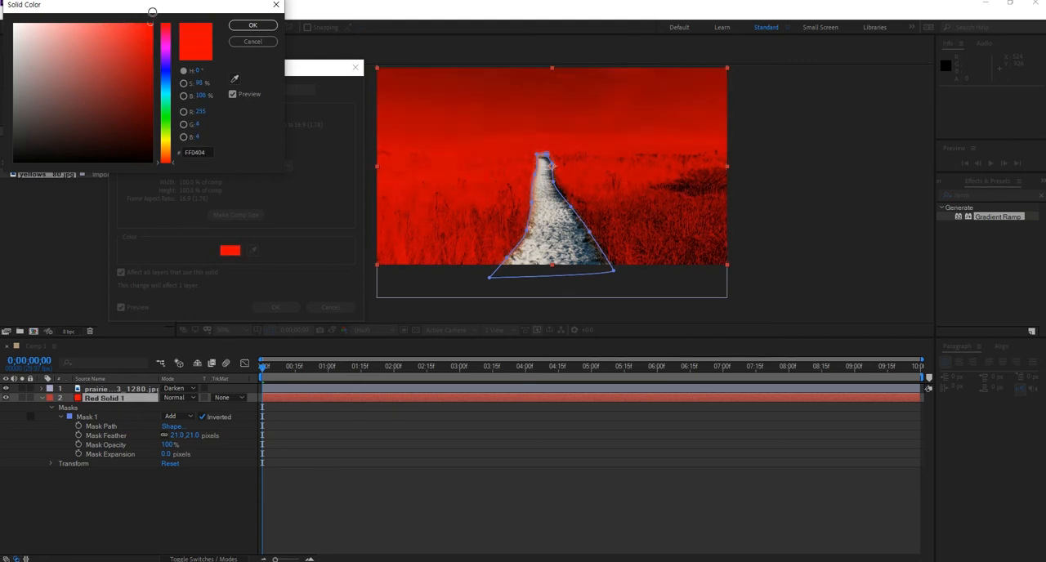
left_click(251, 42)
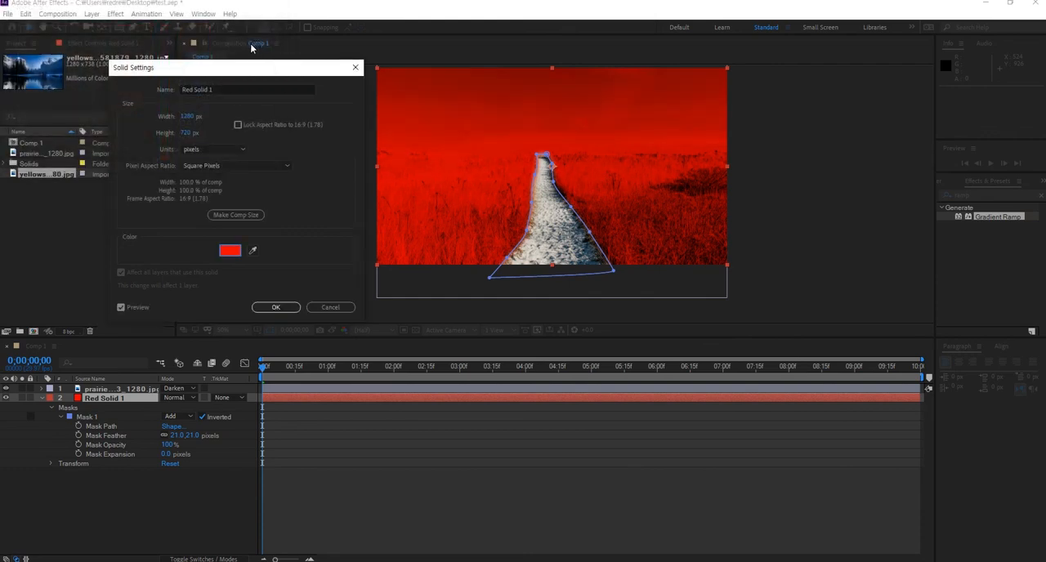
left_click(325, 308)
left_click(177, 484)
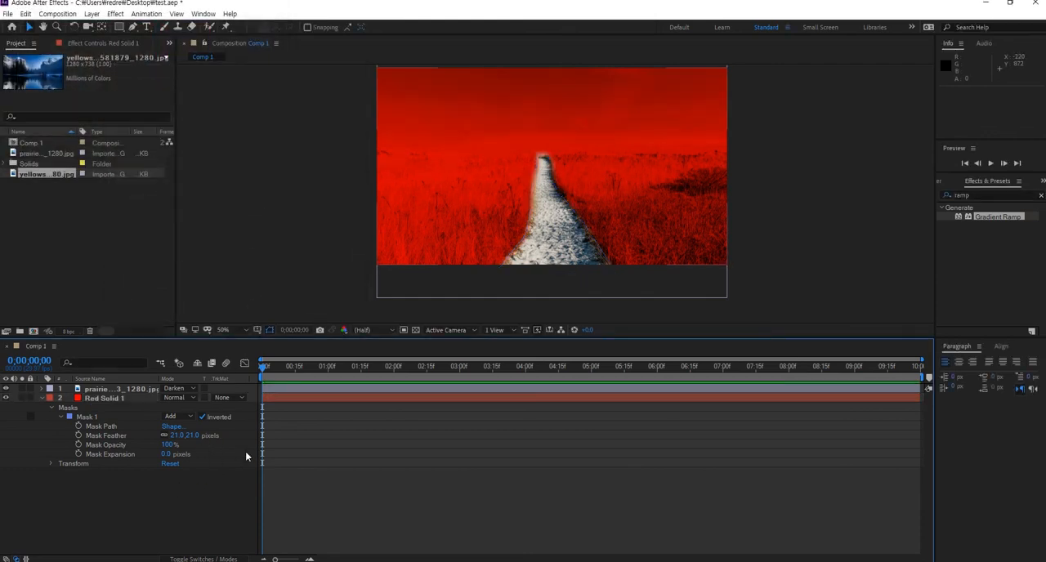